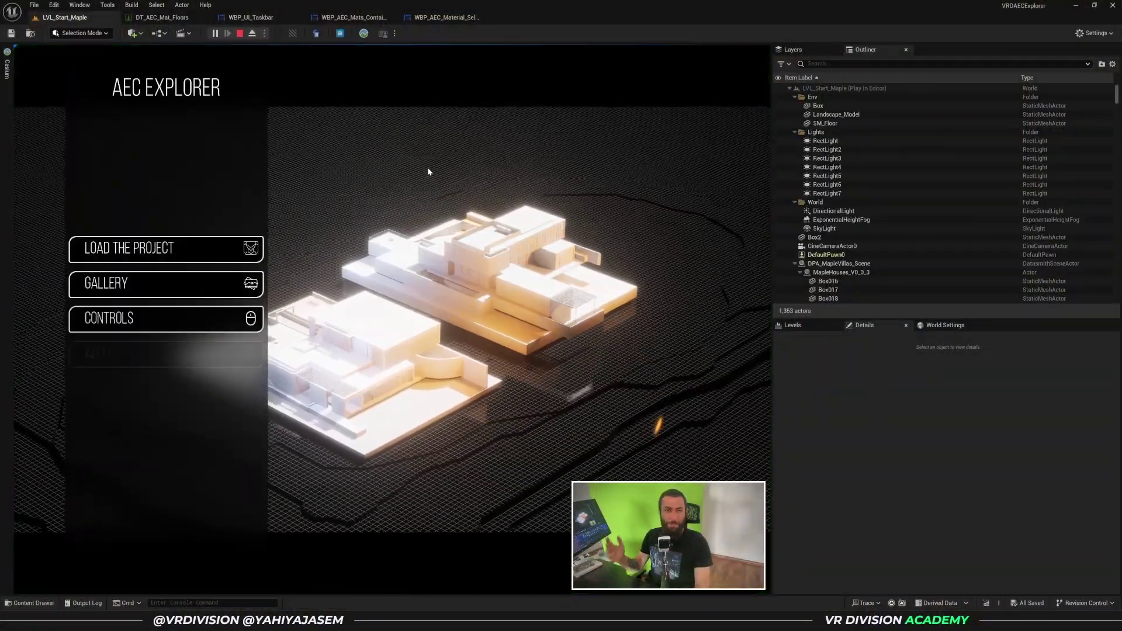
# Show the running AEC Explorer full screen, load the project and walk forward on the villa's driveway
pyautogui.press('F11')
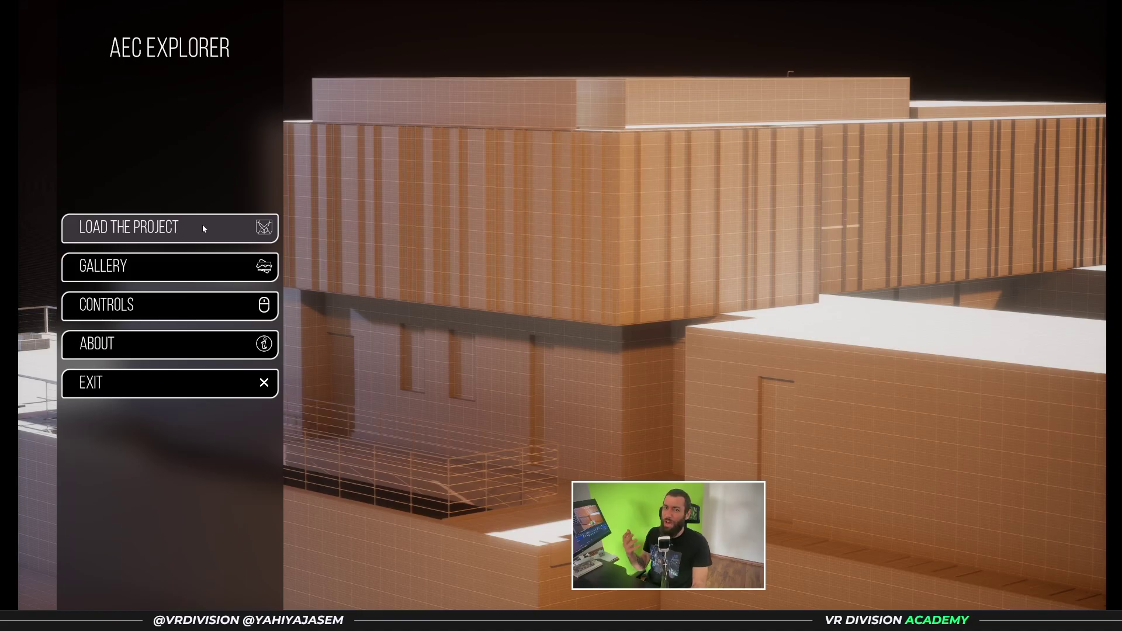
pyautogui.click(202, 228)
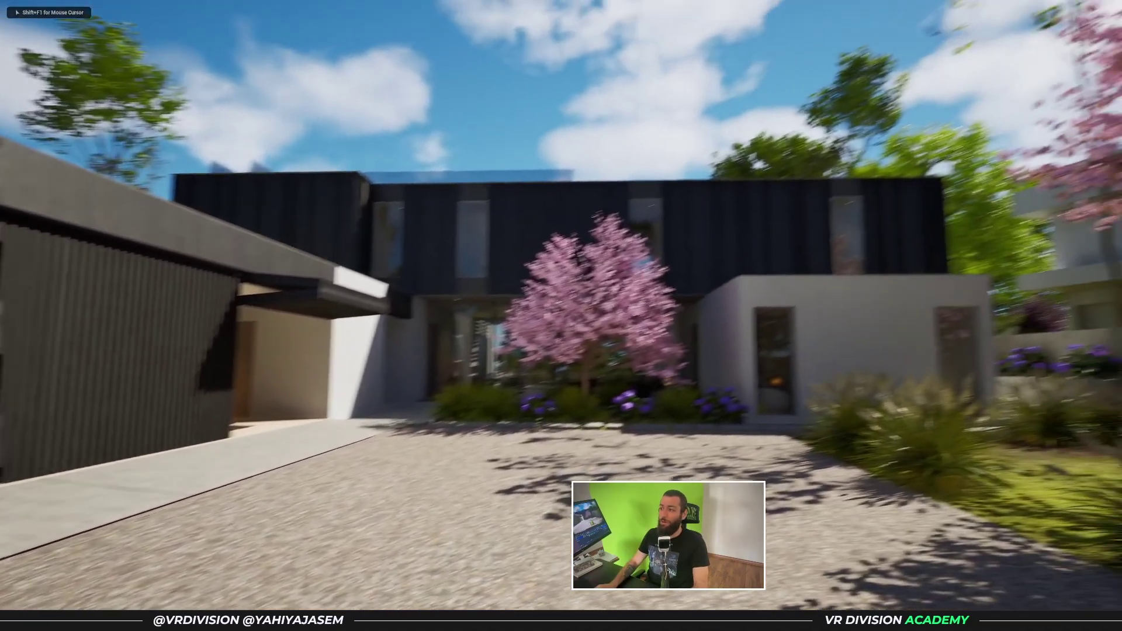
pyautogui.press('w')
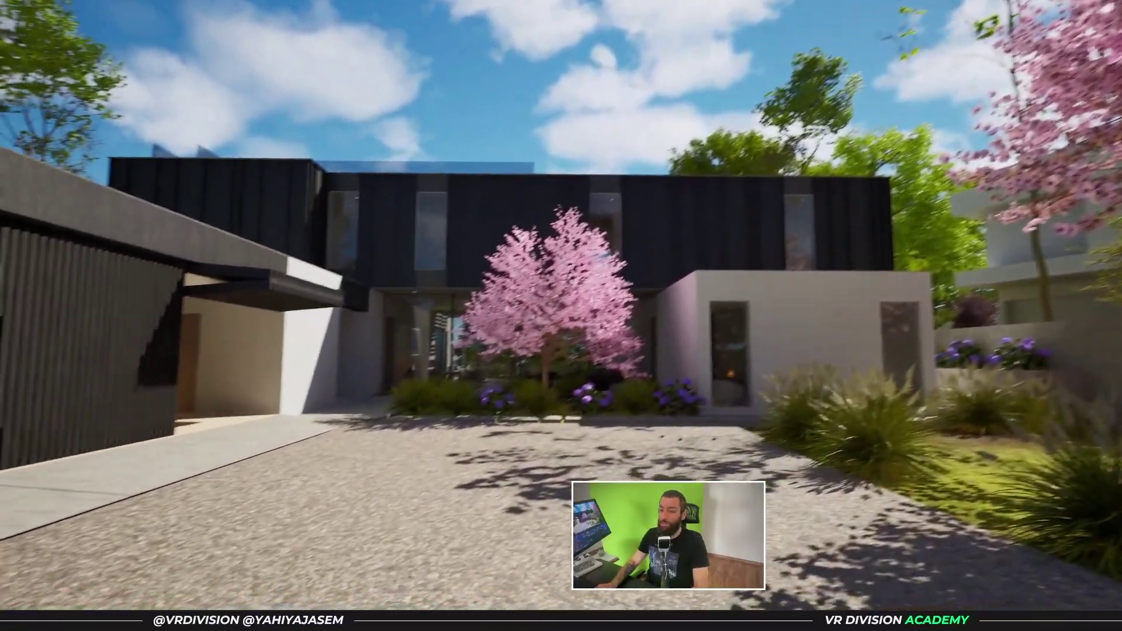
# Switch the view mode to Third Person, run the character across the terrace and lawn to the pool, and jump
pyautogui.press('Tab')
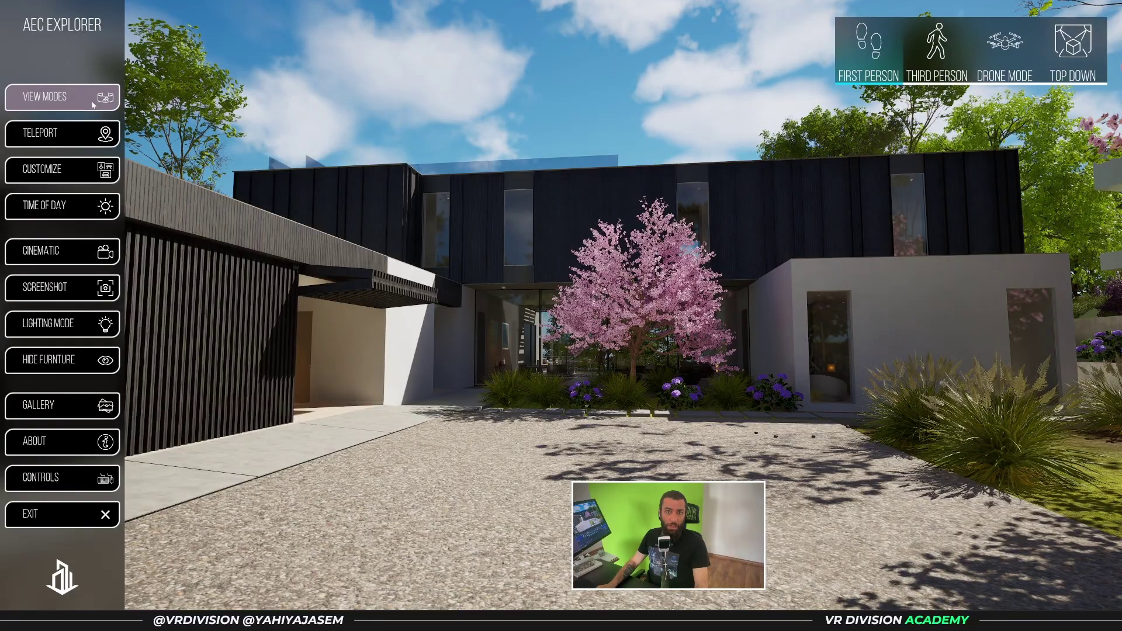
pyautogui.click(917, 86)
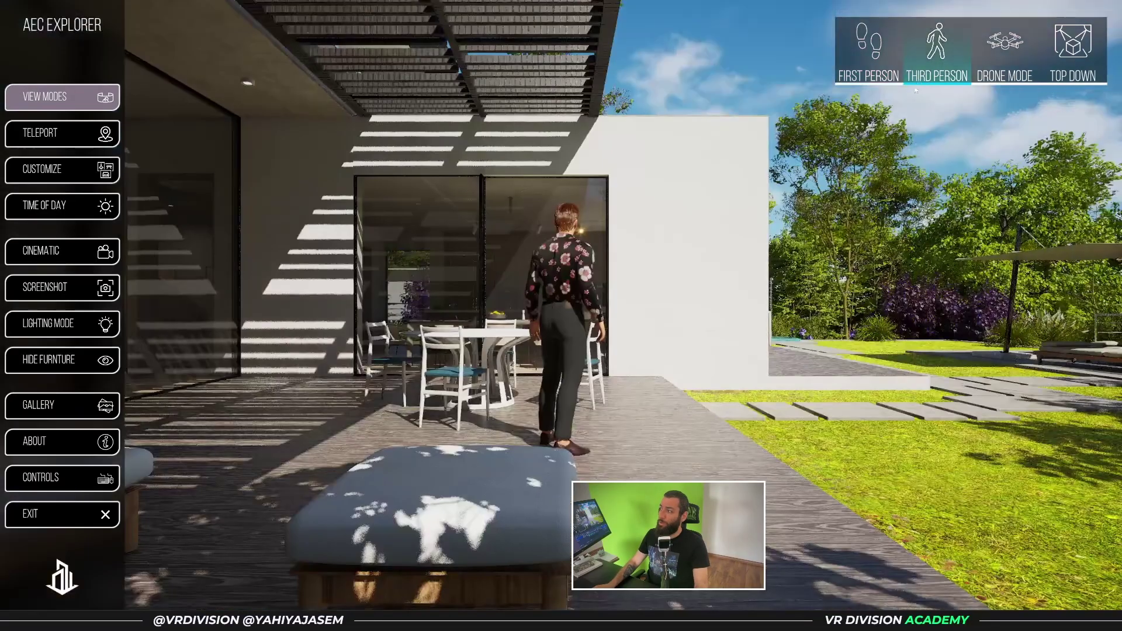
pyautogui.press('Escape')
pyautogui.press('w')
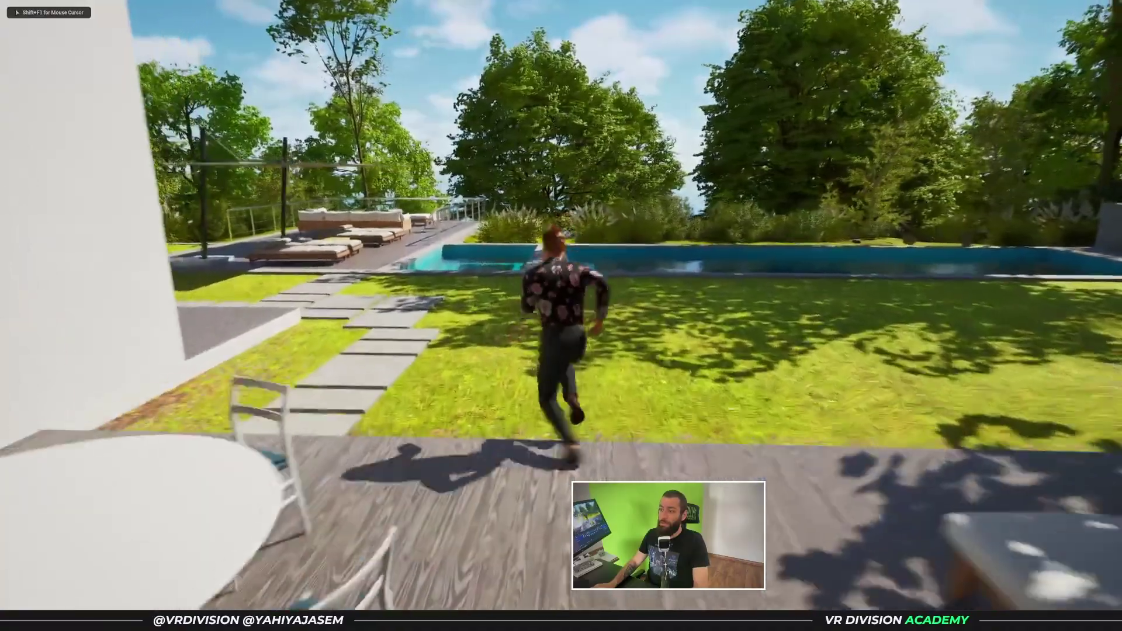
pyautogui.press('space')
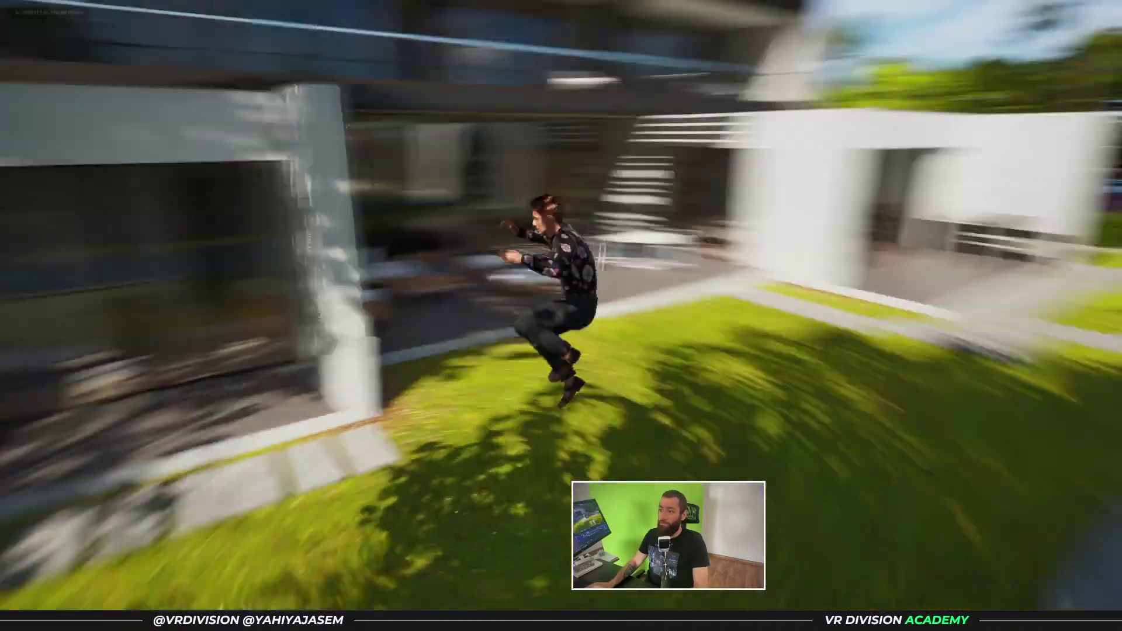
pyautogui.press('d')
# Switch to Drone Mode and fly above and around the villa to view its roof terrace, garage and garden
pyautogui.press('Tab')
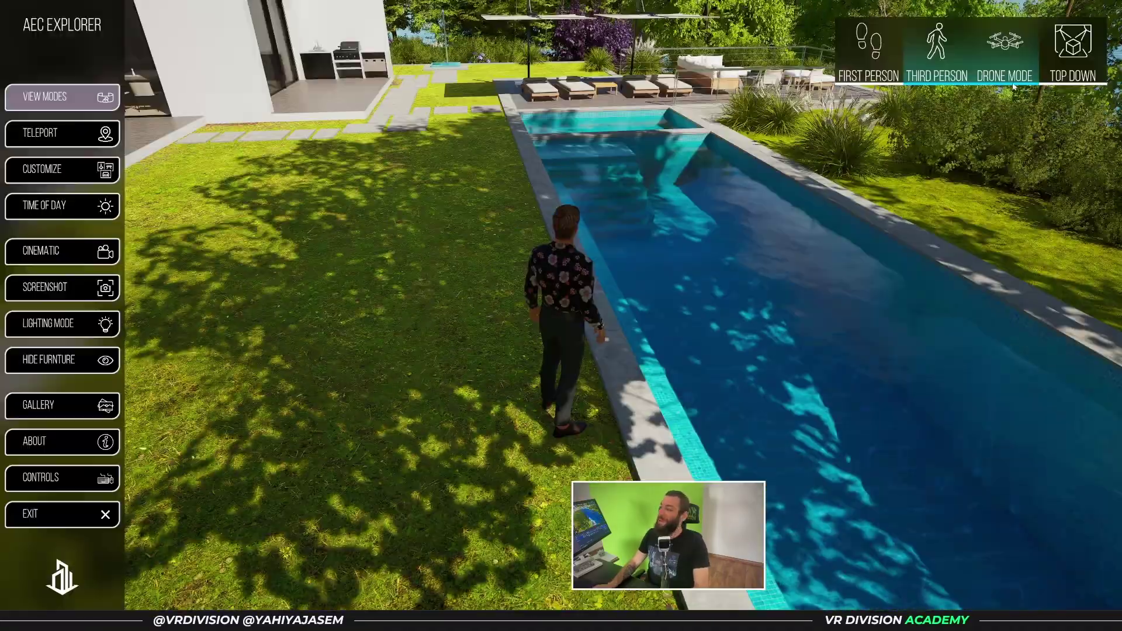
pyautogui.click(1002, 62)
pyautogui.press('Tab')
pyautogui.press('w')
pyautogui.press('w')
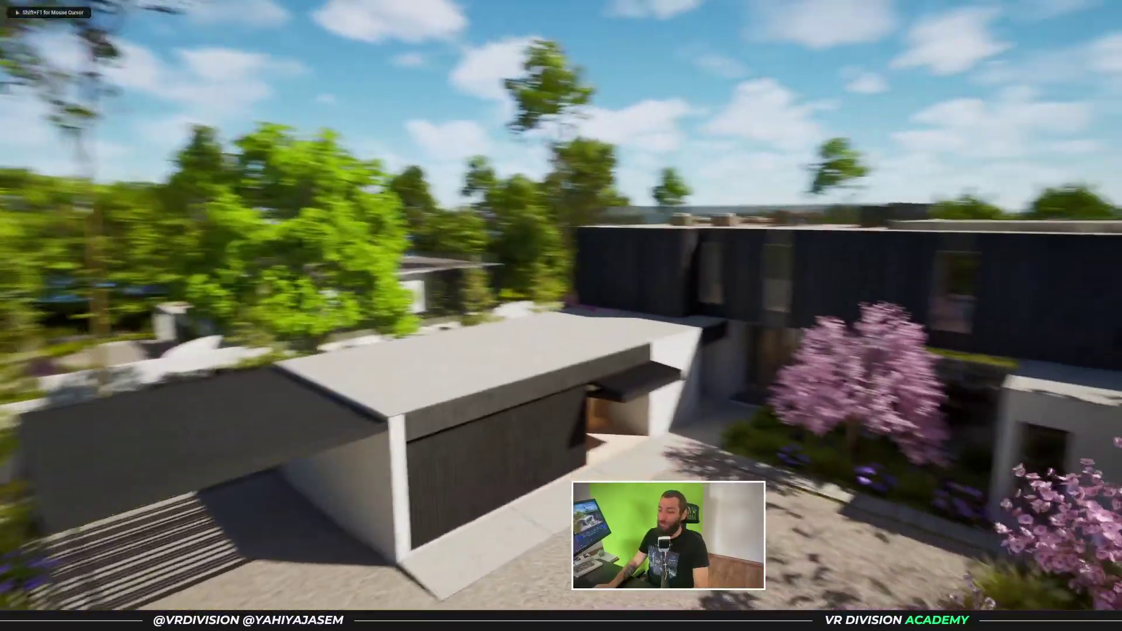
pyautogui.press('w')
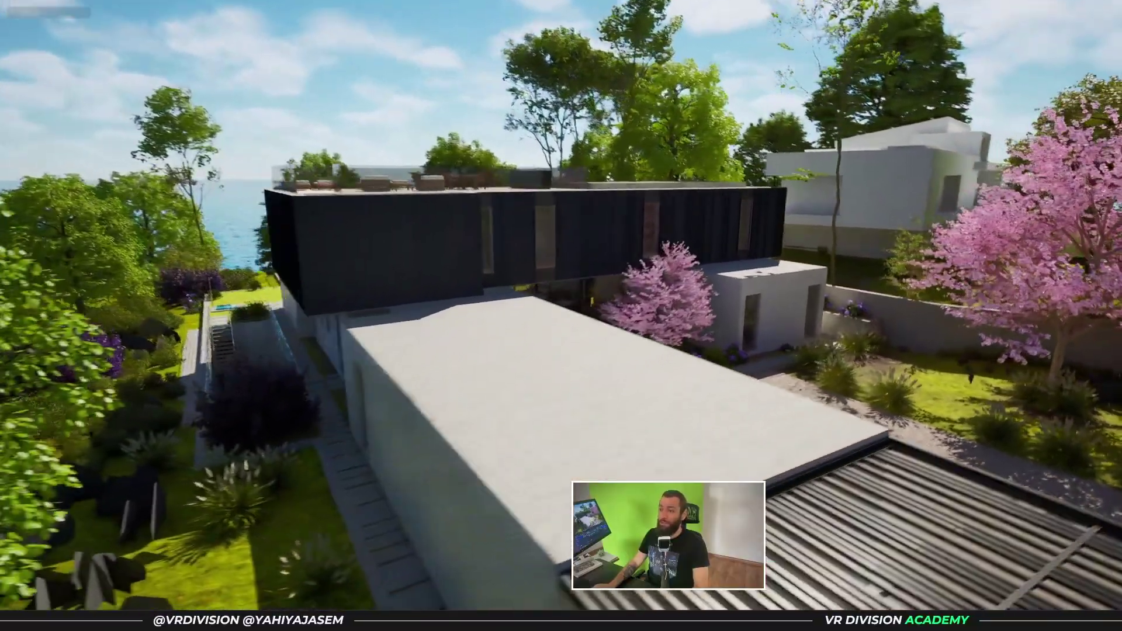
pyautogui.press('s')
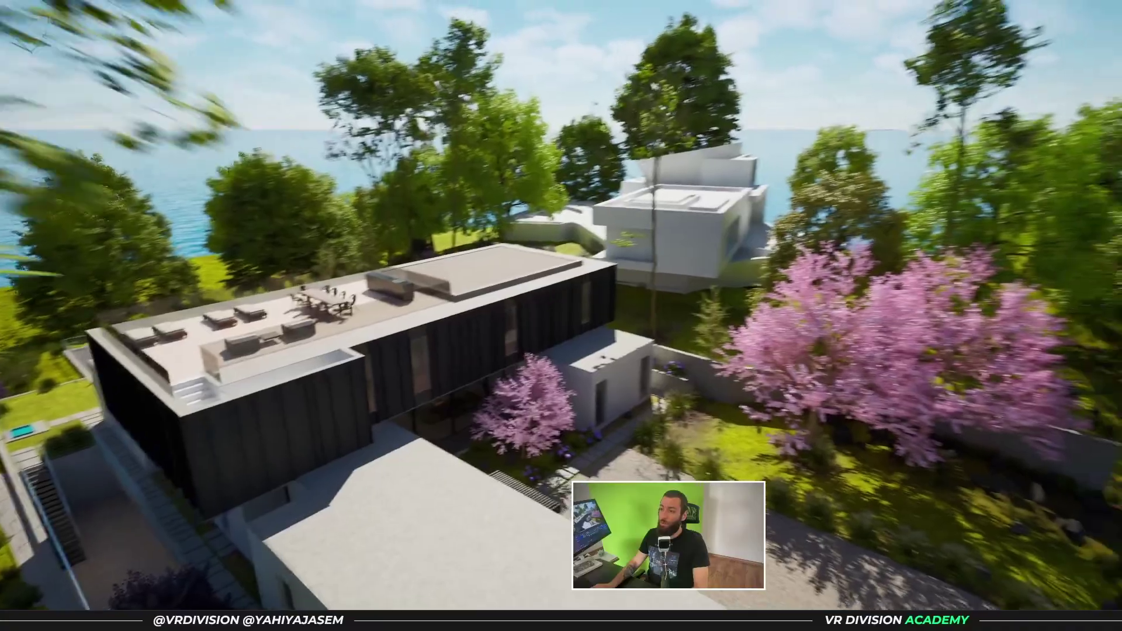
pyautogui.press('a')
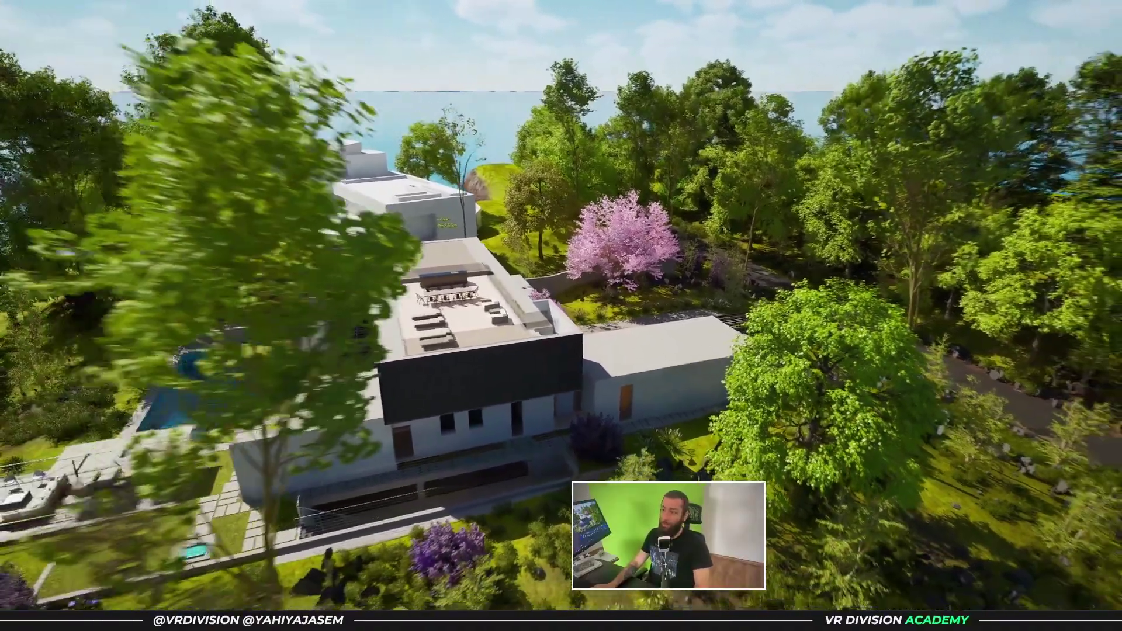
# View the whole villa in Top Down mode and return to First Person mode
pyautogui.press('Tab')
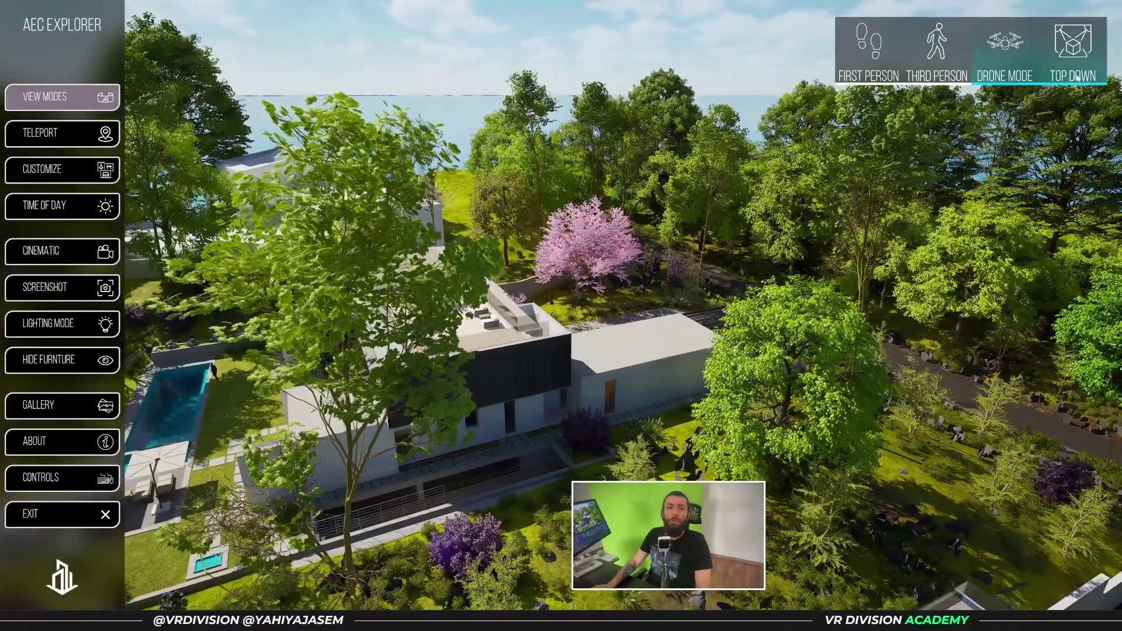
pyautogui.click(1077, 78)
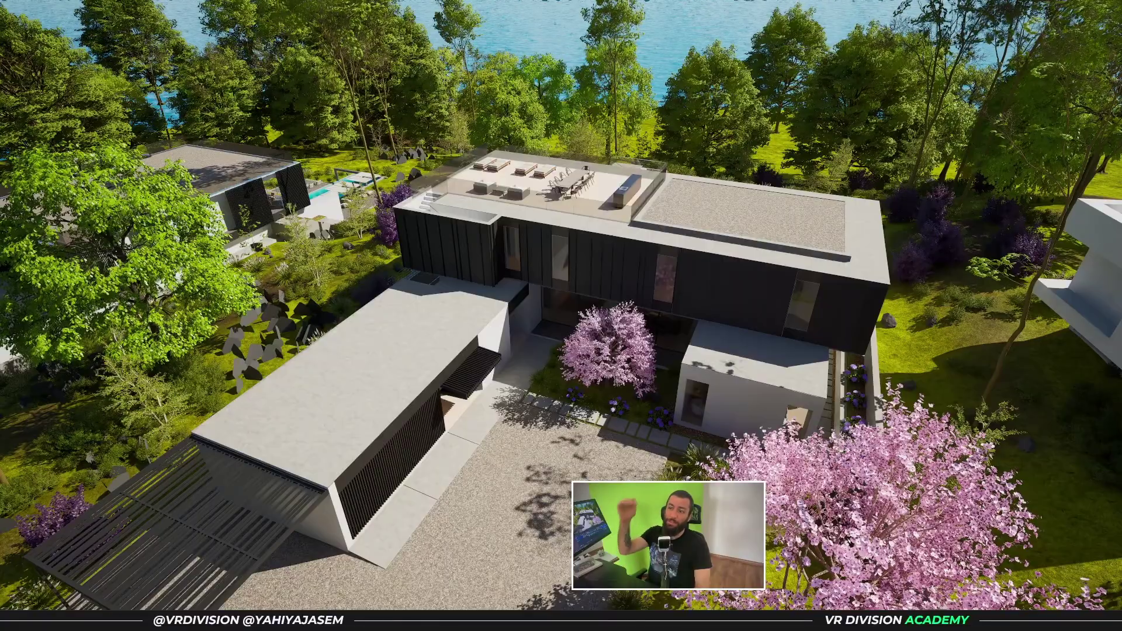
pyautogui.press('Tab')
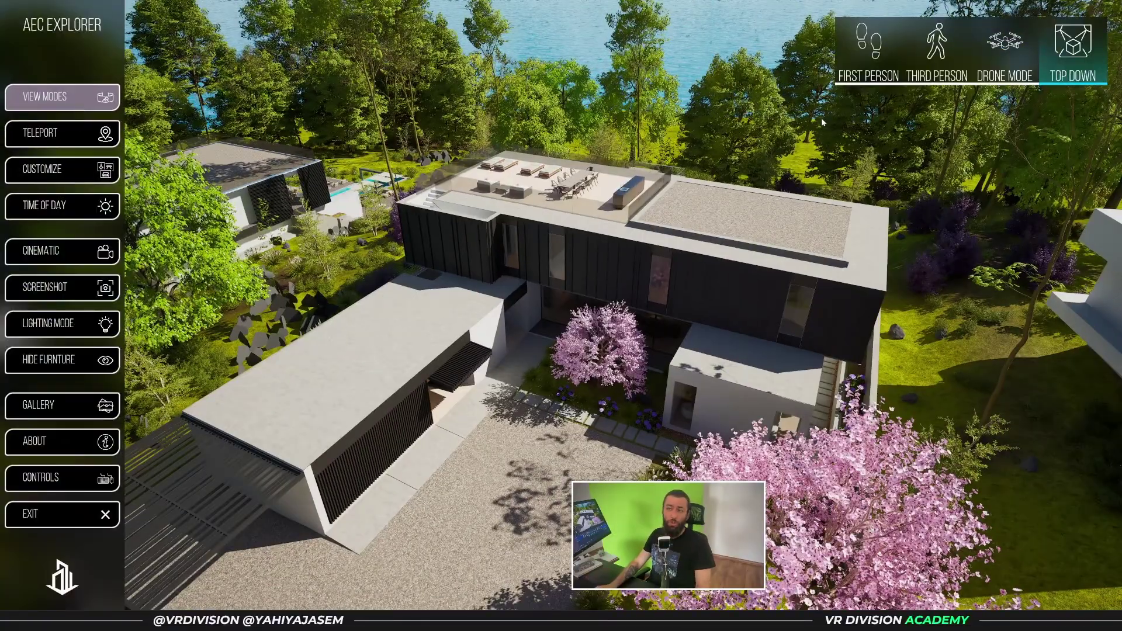
pyautogui.click(842, 80)
# Teleport to the Living Room, Bedroom B and Pool View locations on the first floor of Villa M18
pyautogui.click(108, 133)
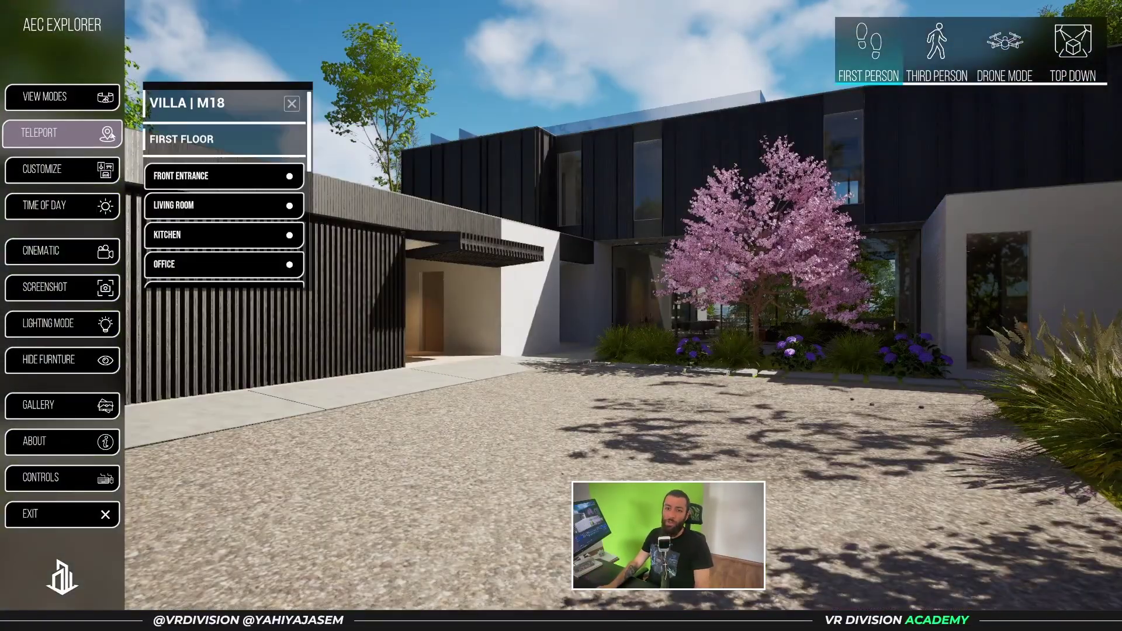
pyautogui.scroll(-1, 239, 165)
pyautogui.click(245, 169)
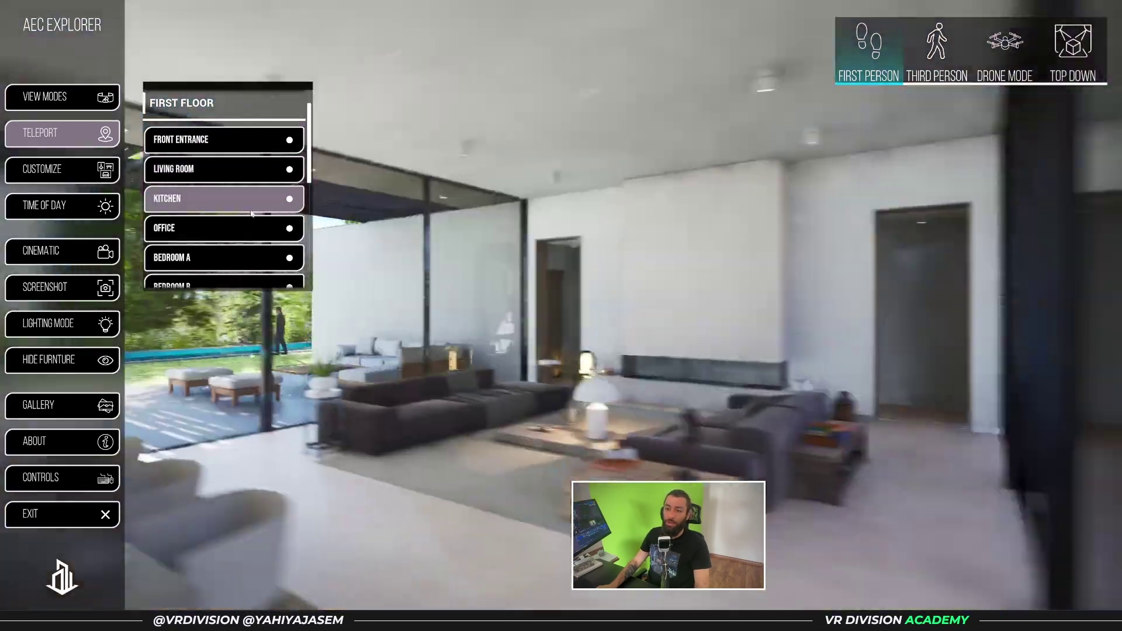
pyautogui.scroll(-3, 225, 193)
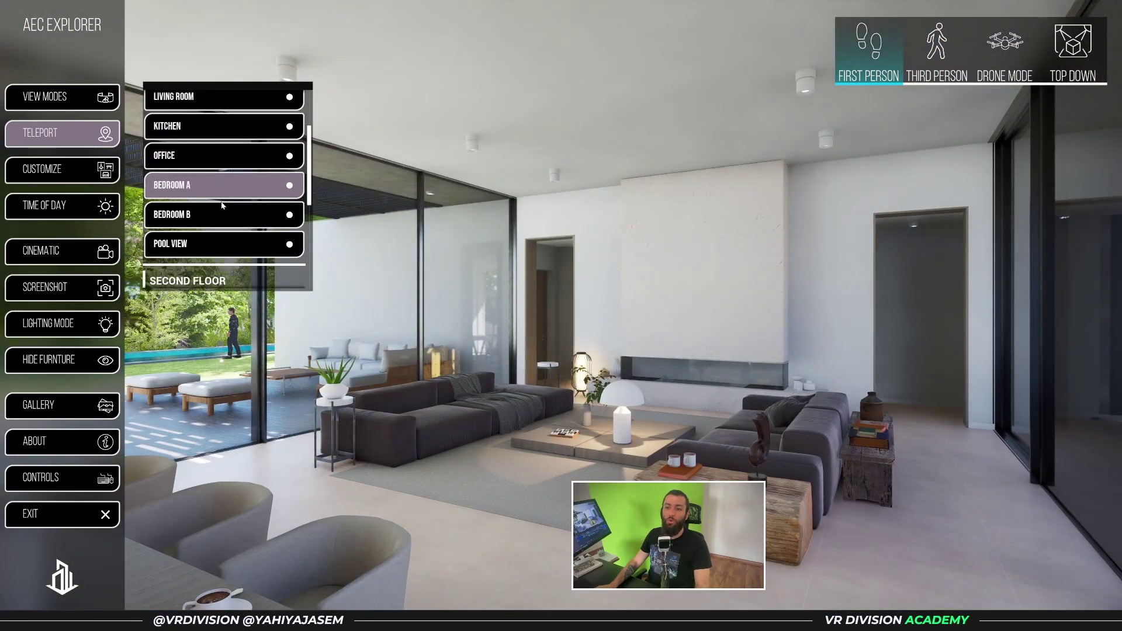
pyautogui.click(222, 211)
pyautogui.scroll(-1, 220, 219)
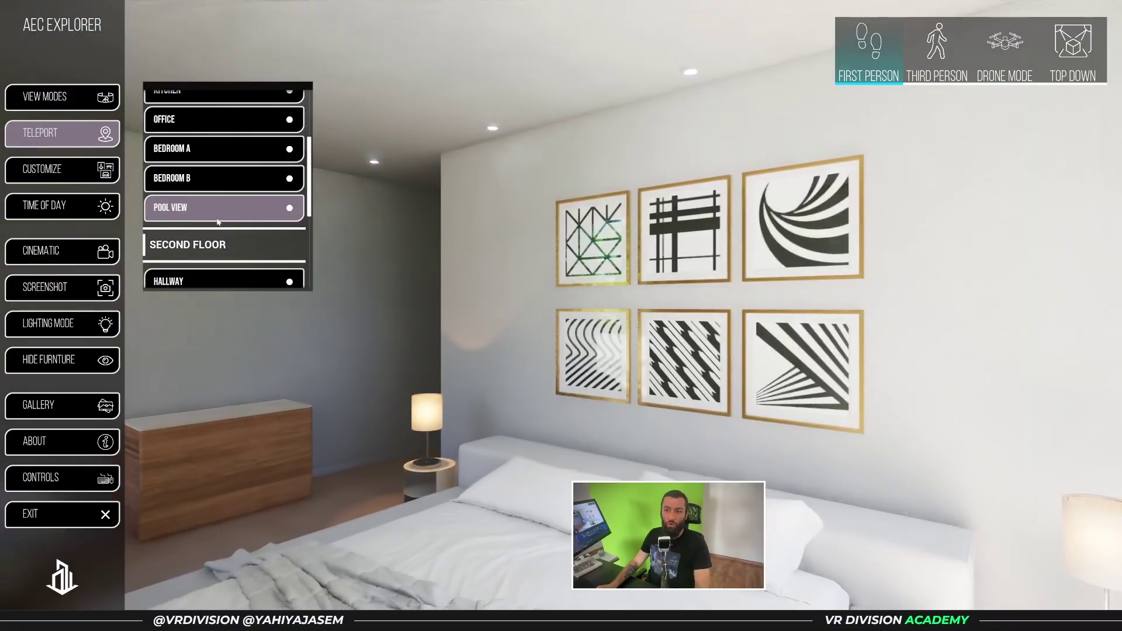
pyautogui.click(186, 210)
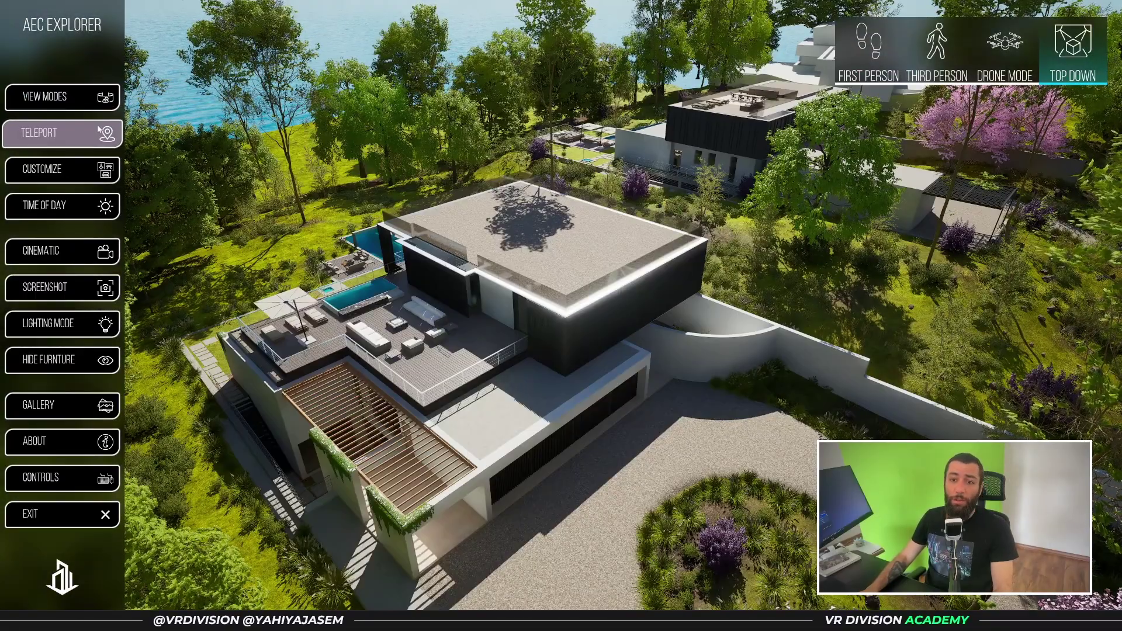
# Start the cinematic tour and play through its camera shots
pyautogui.click(71, 246)
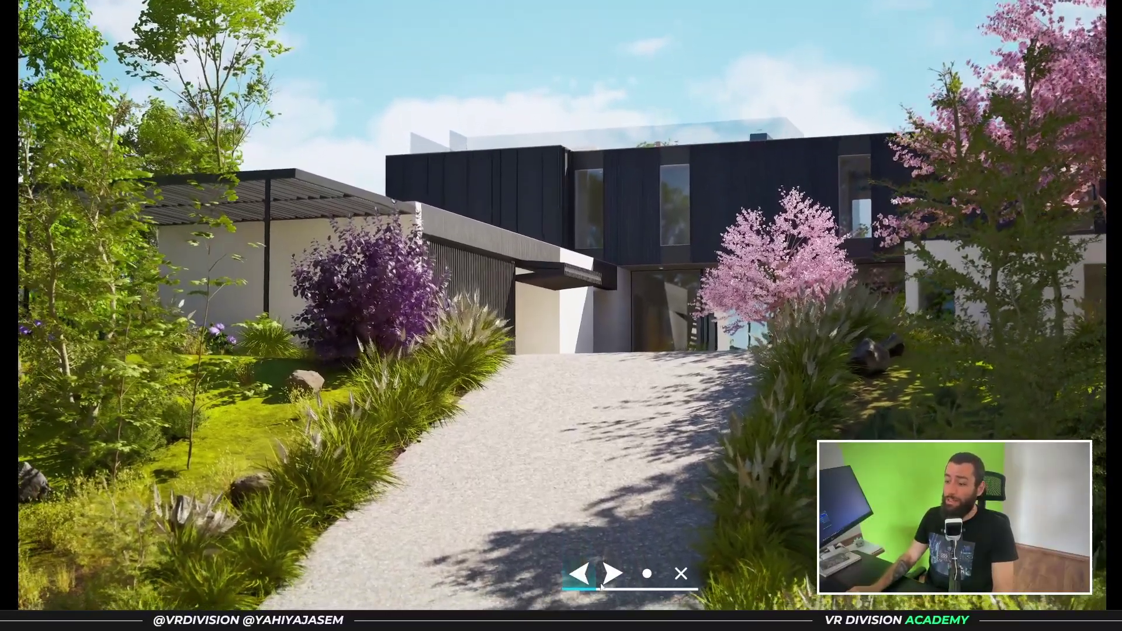
pyautogui.click(648, 583)
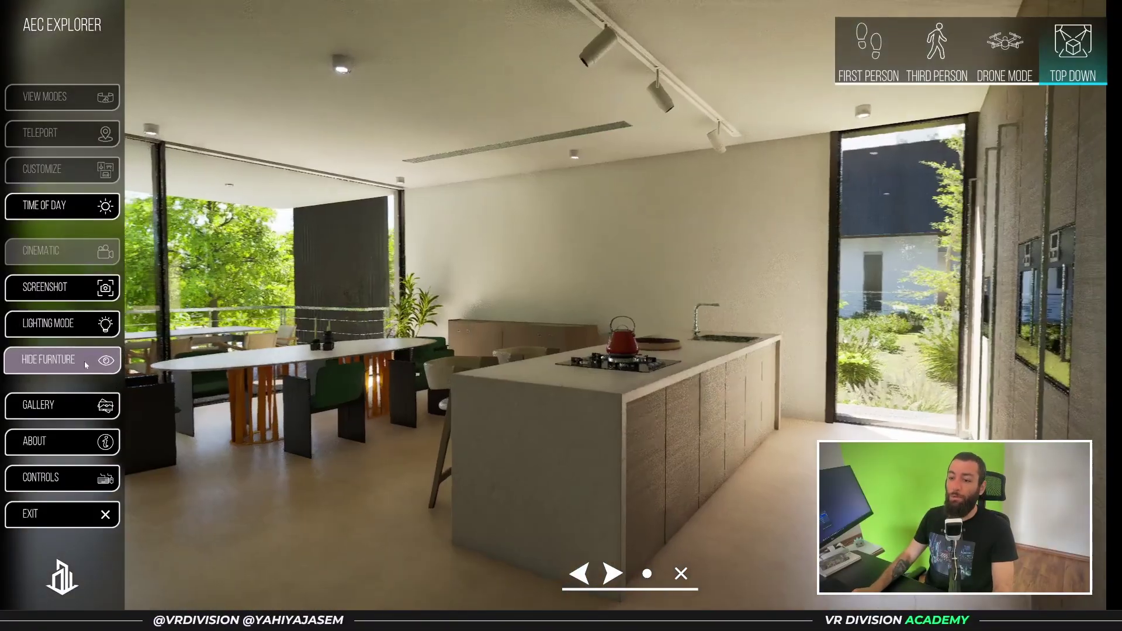
# Toggle the furniture off and on during the cinematic tour, turn on Lighting Mode and leave the furniture shown
pyautogui.click(85, 360)
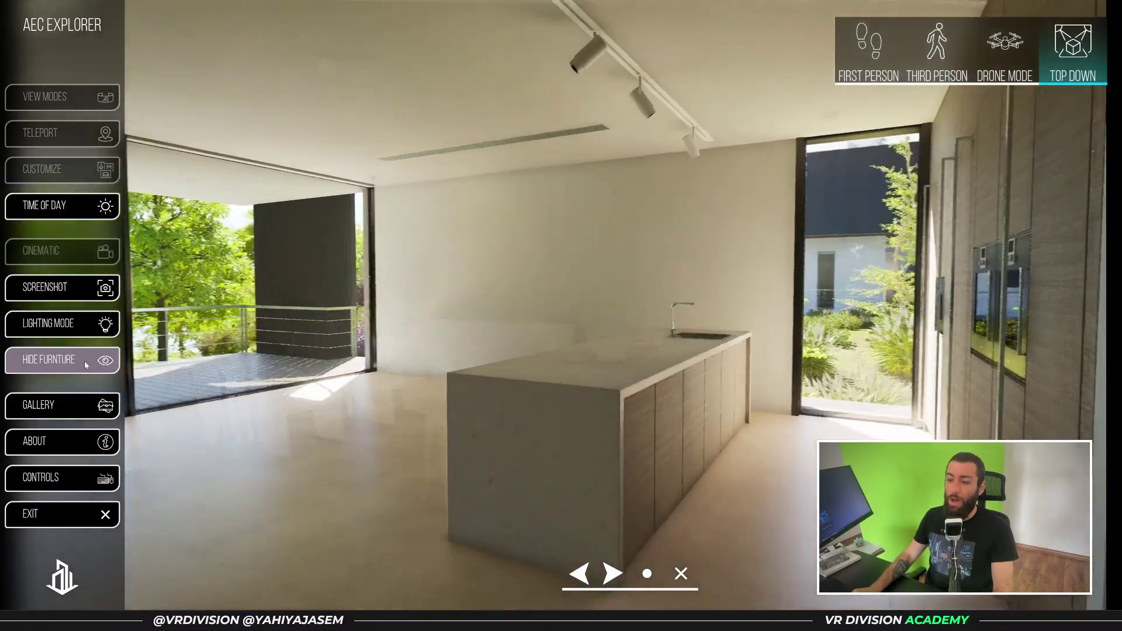
pyautogui.click(85, 361)
pyautogui.click(84, 362)
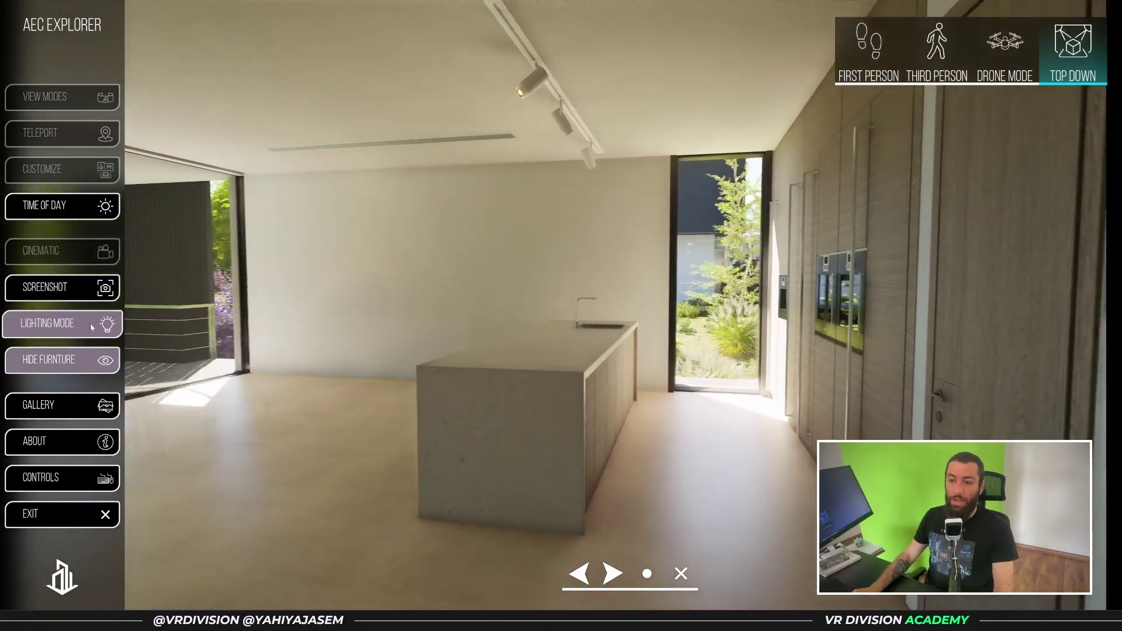
pyautogui.click(92, 326)
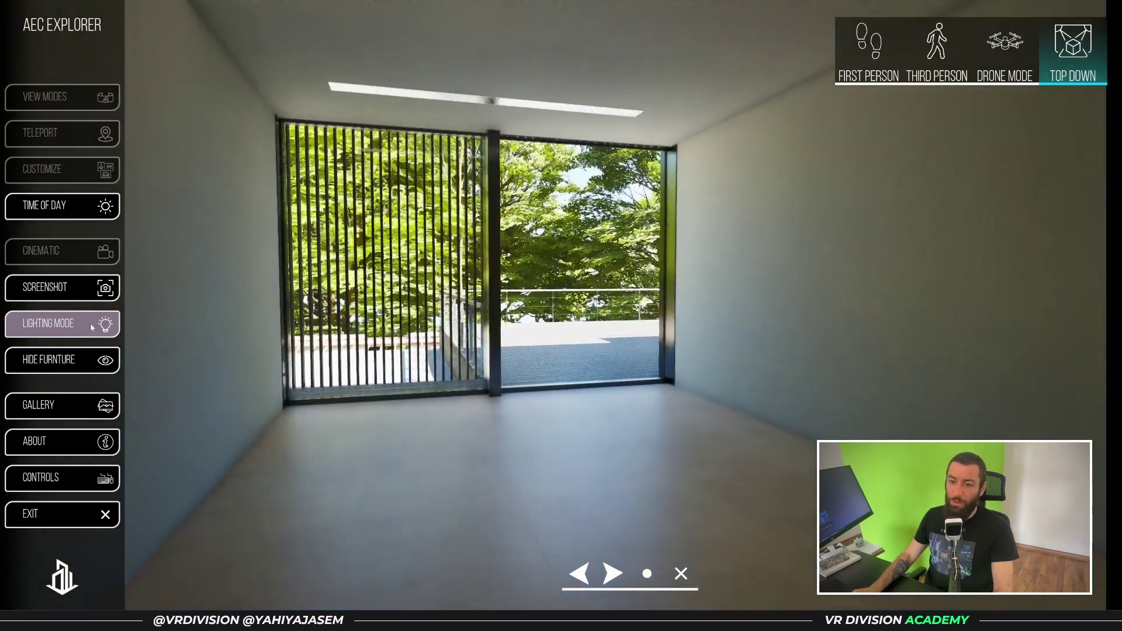
pyautogui.click(87, 361)
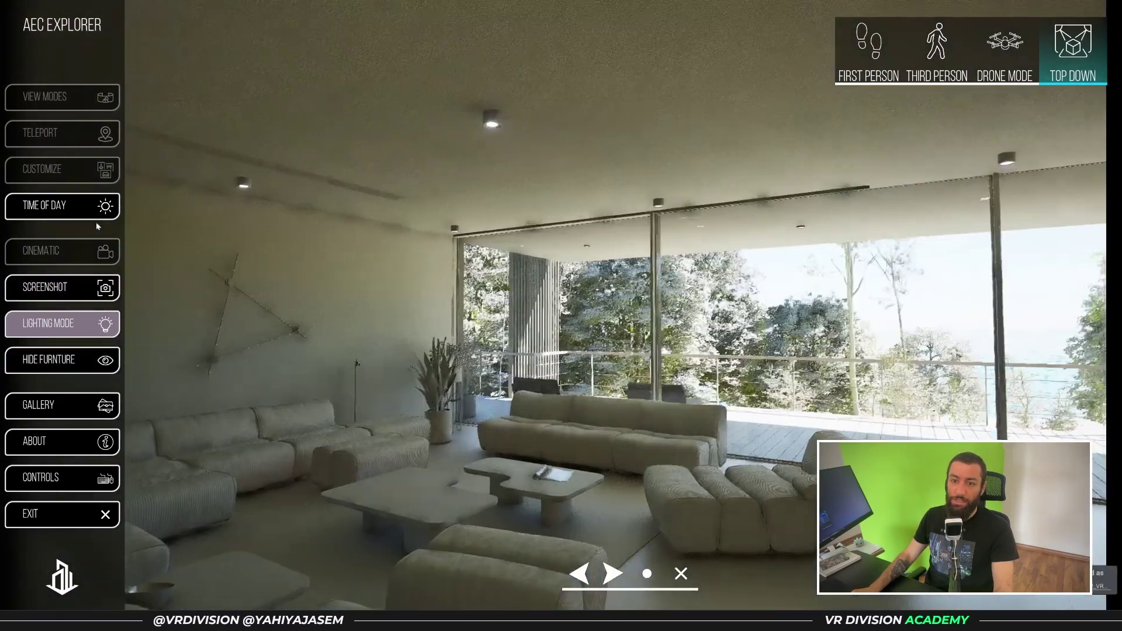
# Set the time of day to 14:54, try 16:54 and finish at 14:38
pyautogui.click(94, 208)
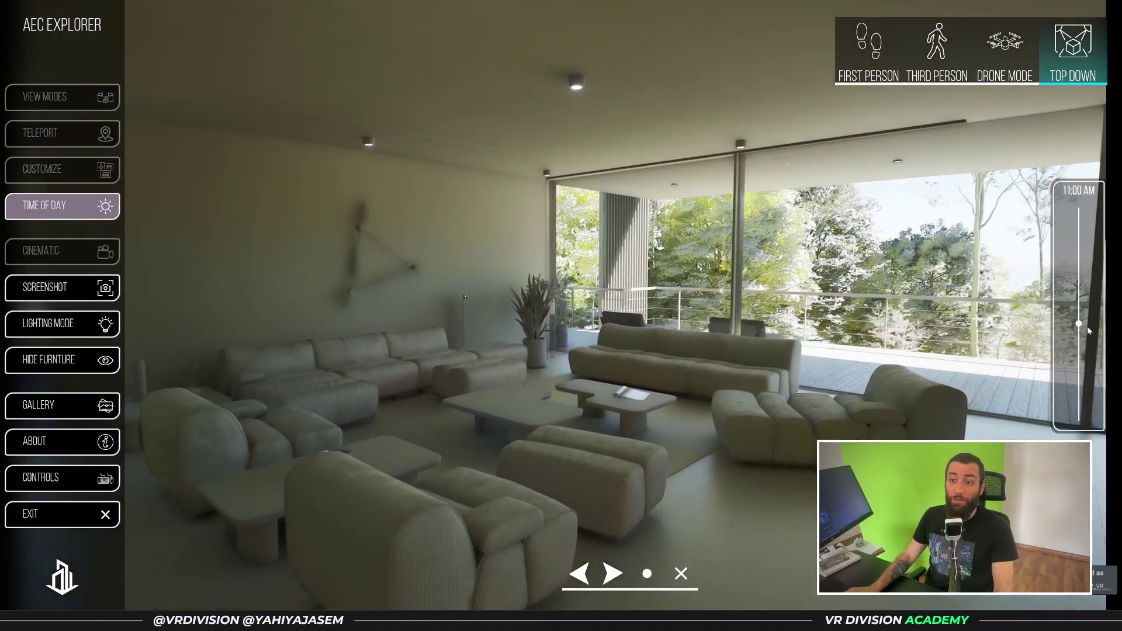
pyautogui.moveTo(1078, 323); pyautogui.dragTo(1079, 289)
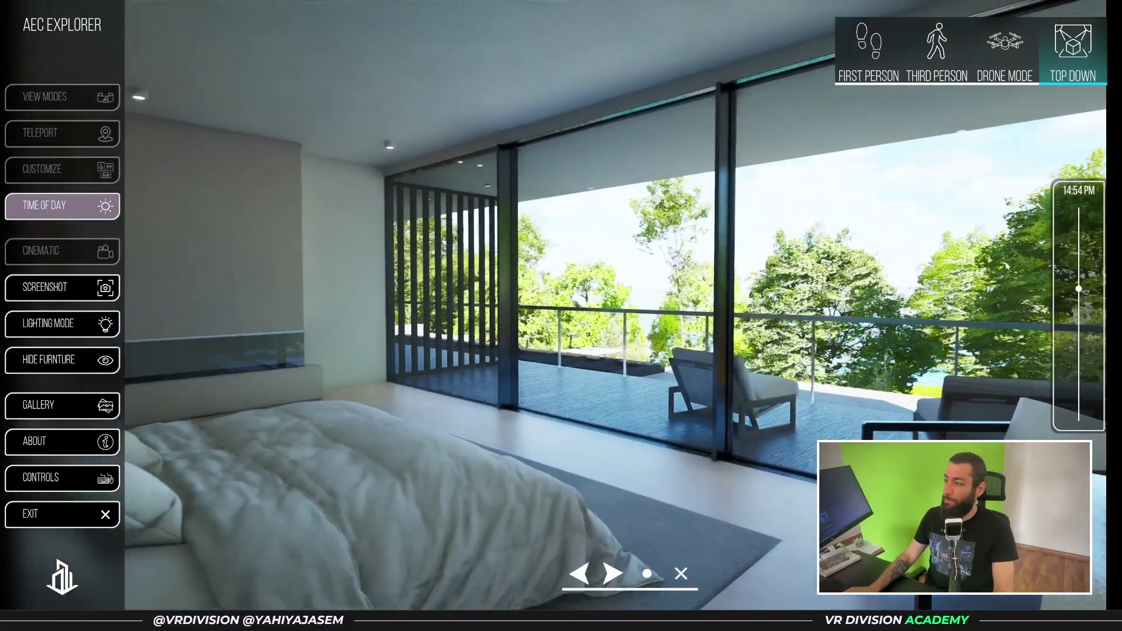
pyautogui.moveTo(1006, 267); pyautogui.dragTo(1079, 270)
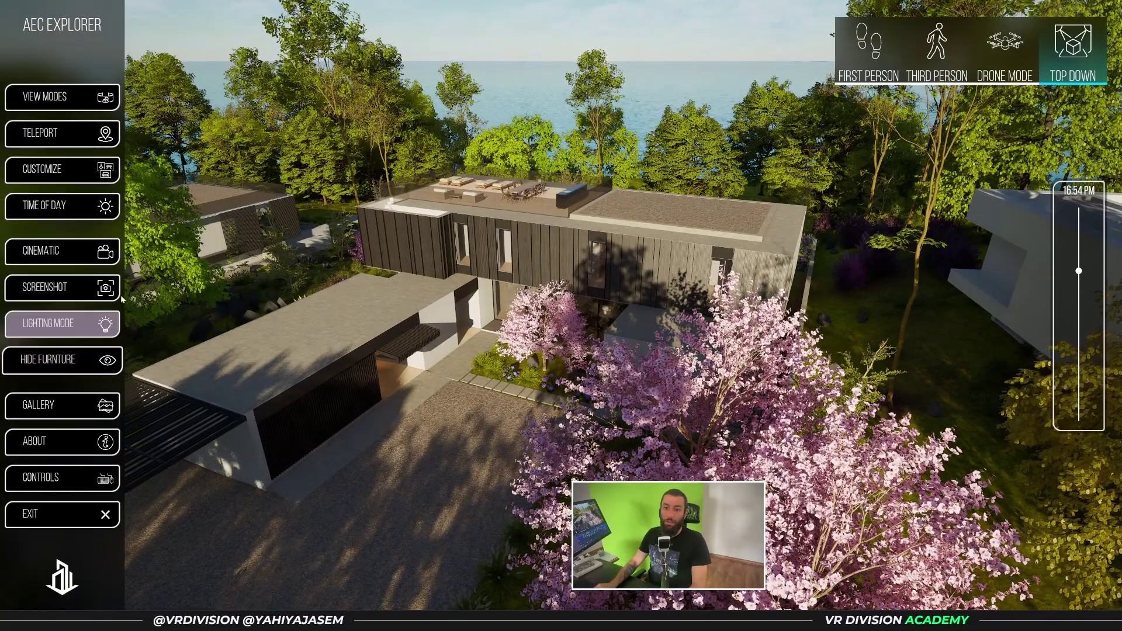
pyautogui.moveTo(1080, 274); pyautogui.dragTo(1078, 283)
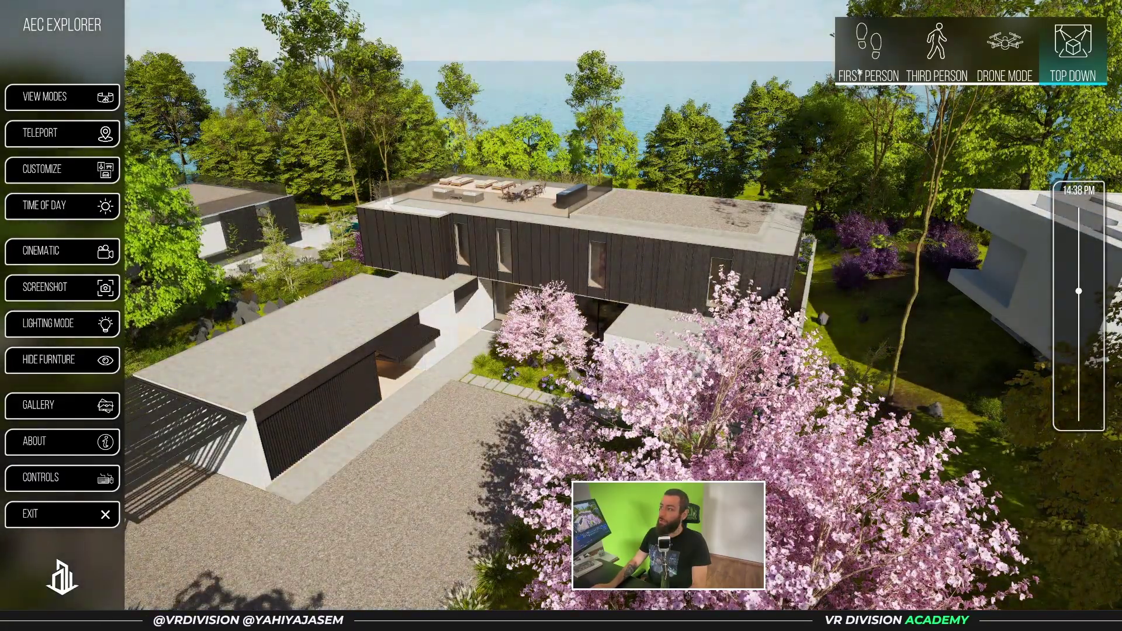
# Switch to First Person mode and walk into the villa to view the dining table and its chairs
pyautogui.click(869, 68)
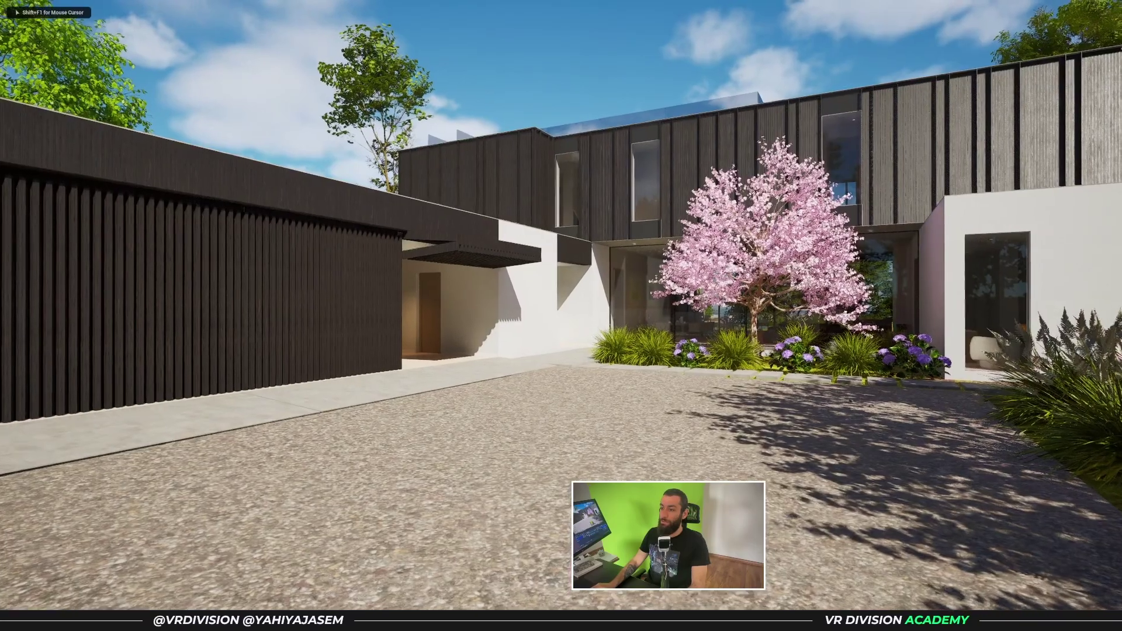
pyautogui.press('w')
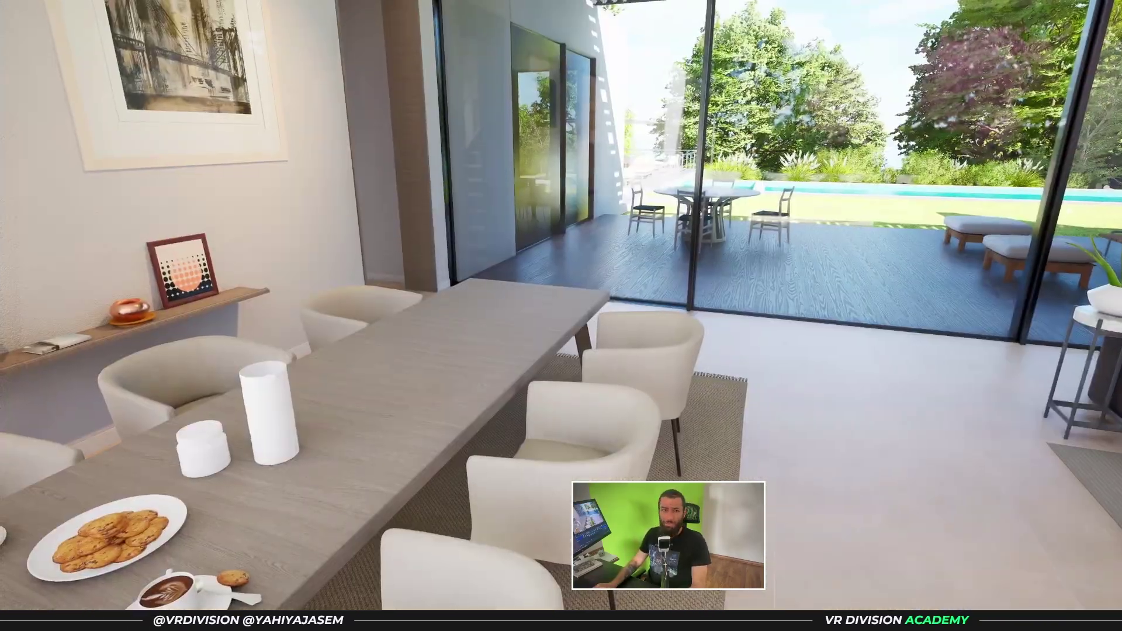
pyautogui.press('w')
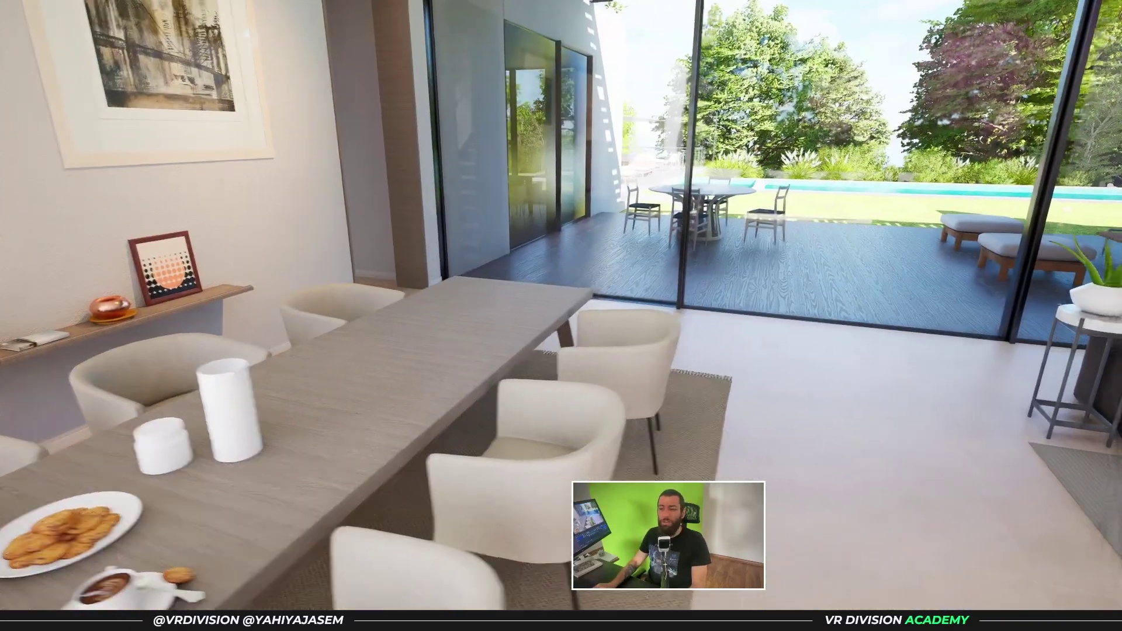
pyautogui.press('w')
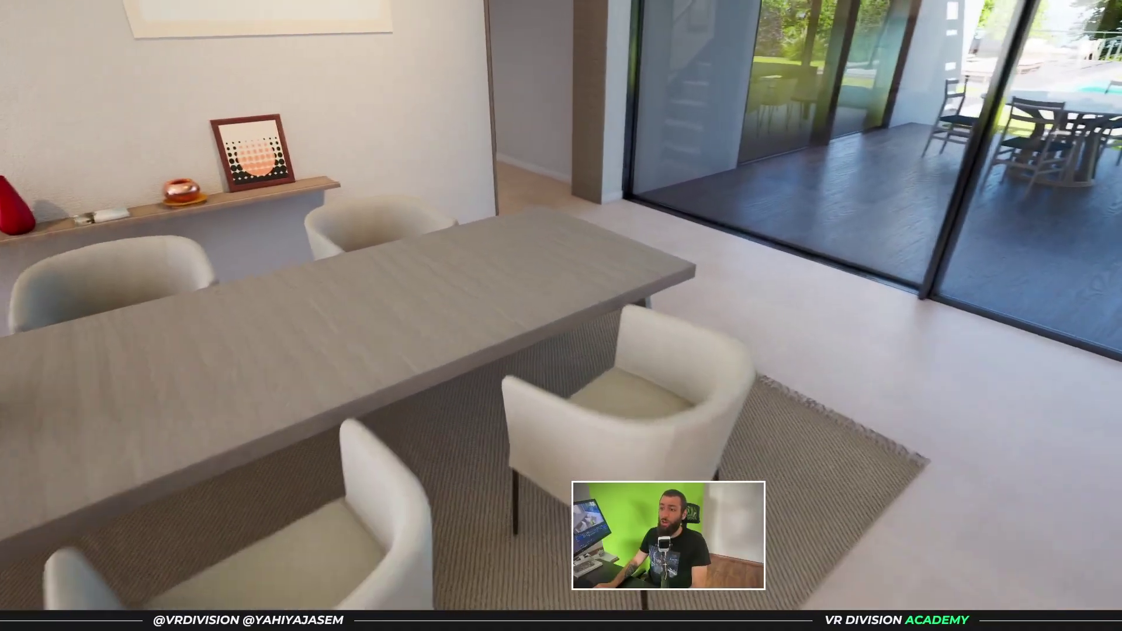
pyautogui.press('s')
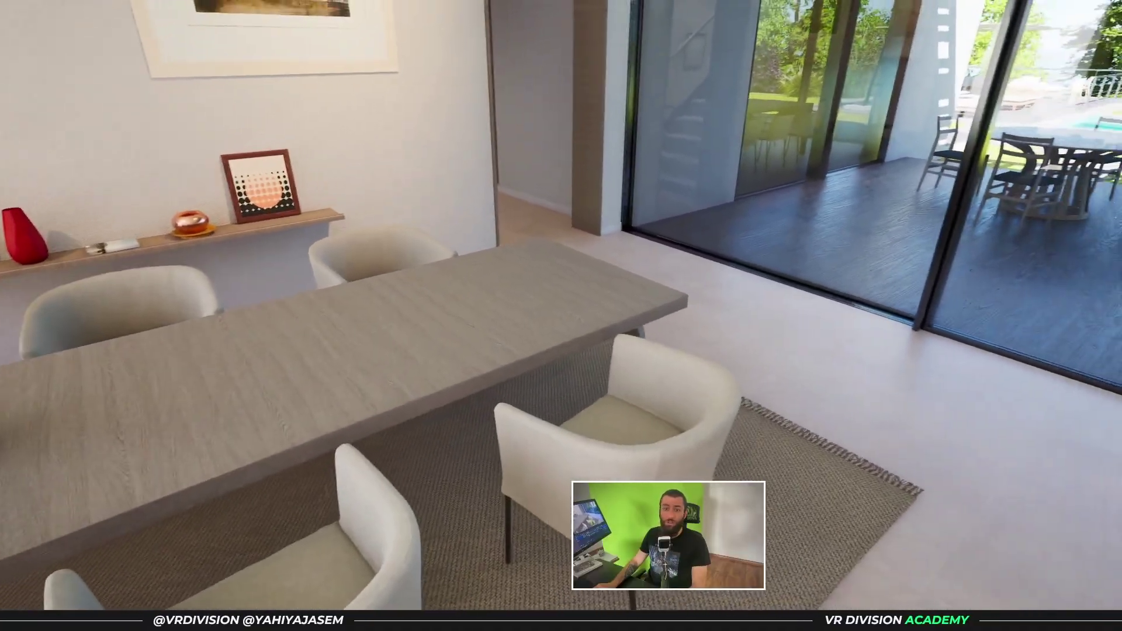
# Customize the dining chairs by trying the slim-framed model and switching to the dark wooden round-backed model, and return to the main menu
pyautogui.press('Tab')
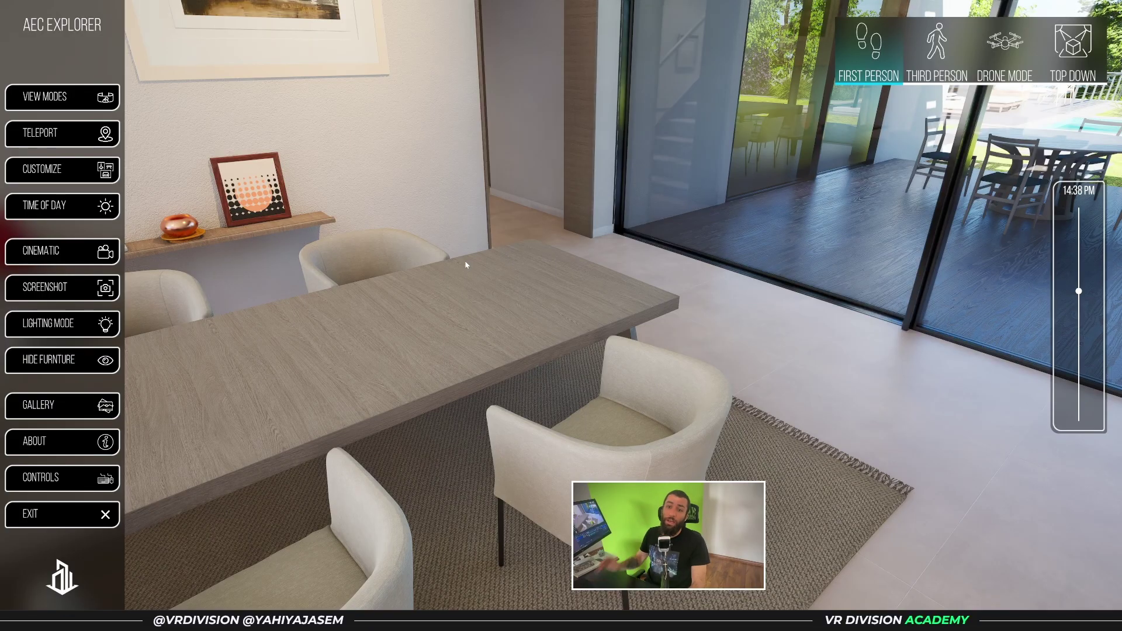
pyautogui.click(77, 178)
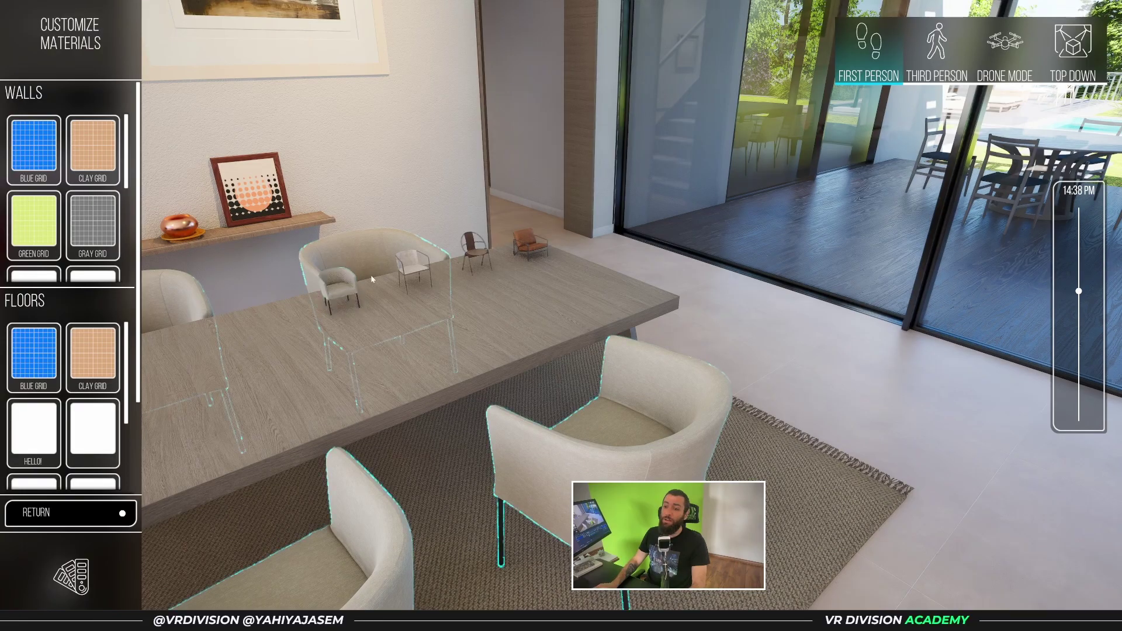
pyautogui.click(412, 273)
pyautogui.click(479, 256)
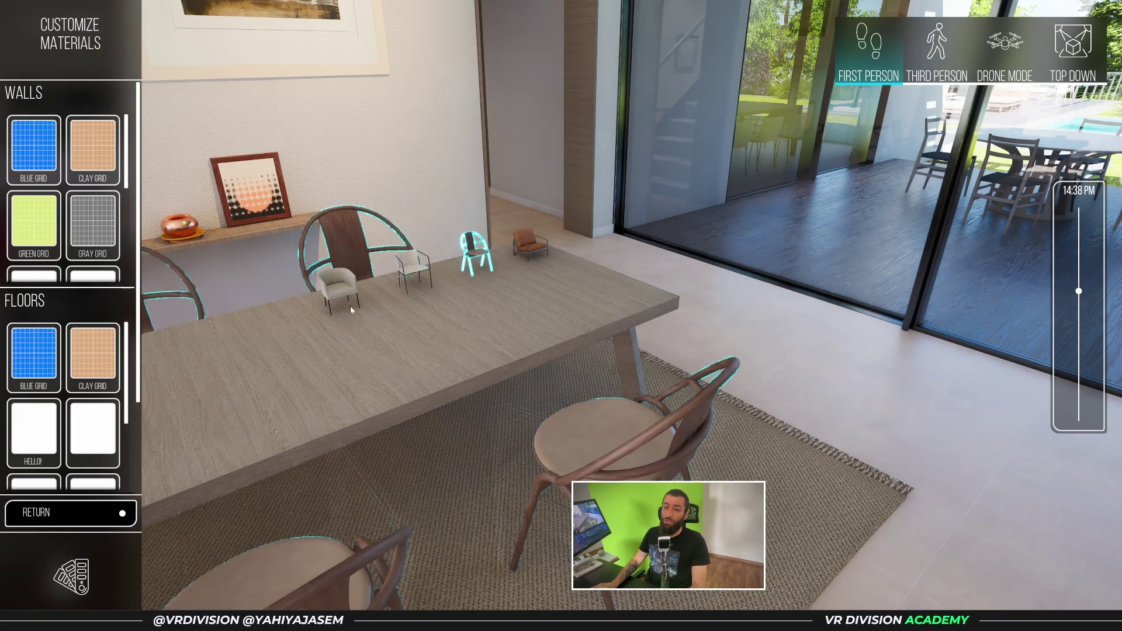
pyautogui.click(125, 513)
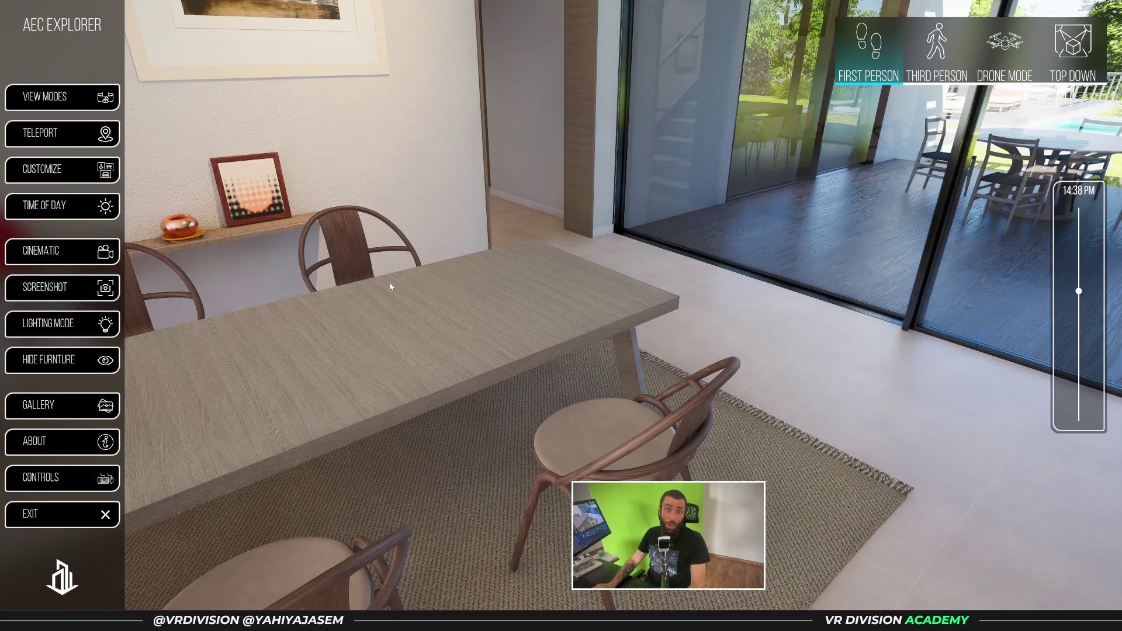
# Apply the Clay Grid material to the walls, step back to view the room and change the walls to Green Grid
pyautogui.click(97, 170)
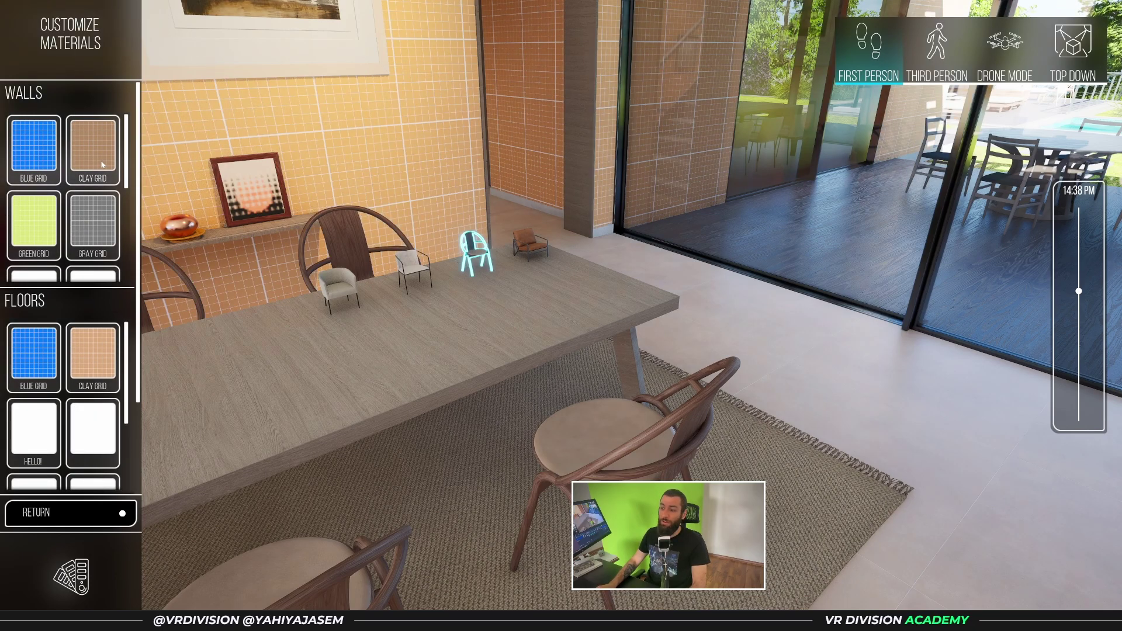
pyautogui.press('Tab')
pyautogui.press('s')
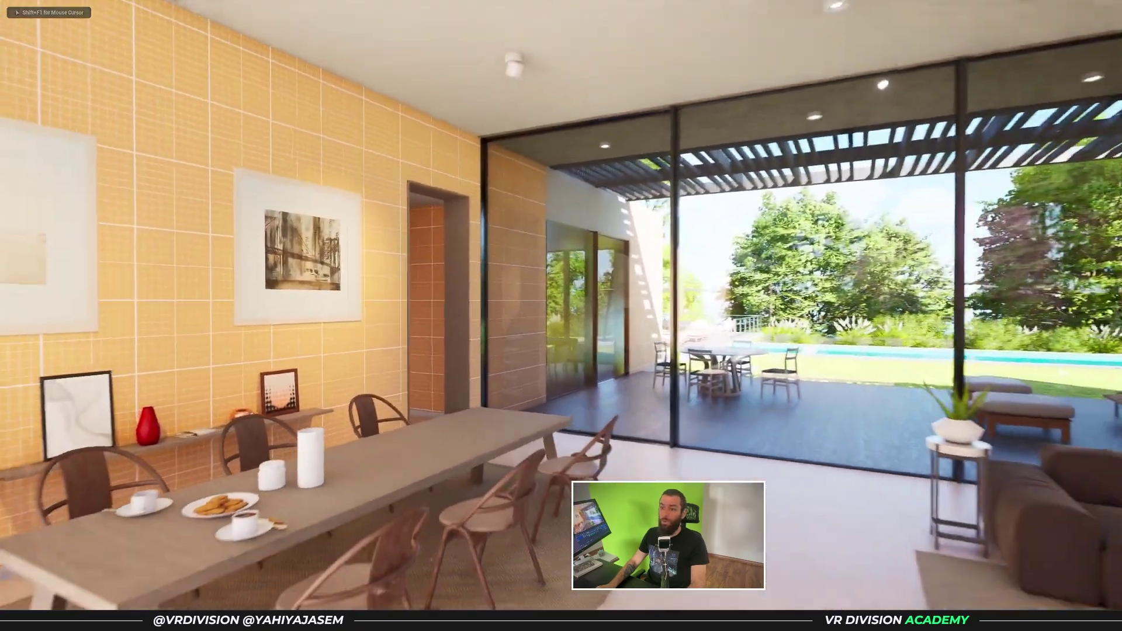
pyautogui.press('Tab')
pyautogui.click(42, 215)
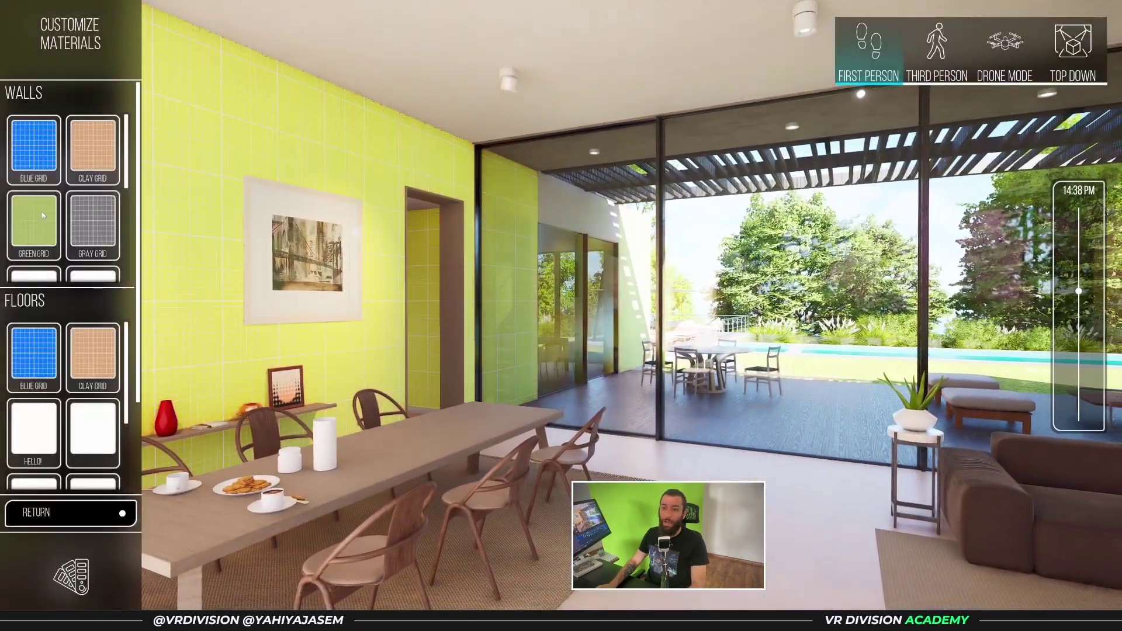
# Try the Clay Grid material on the floors and change them to Blue Grid
pyautogui.scroll(-1, 92, 172)
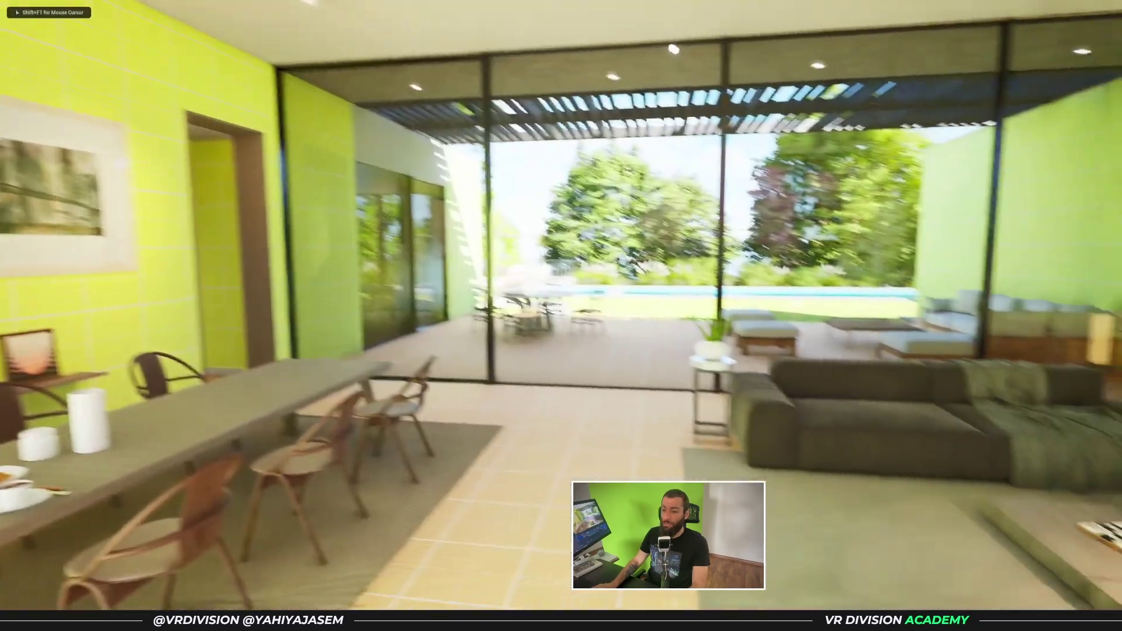
pyautogui.press('Tab')
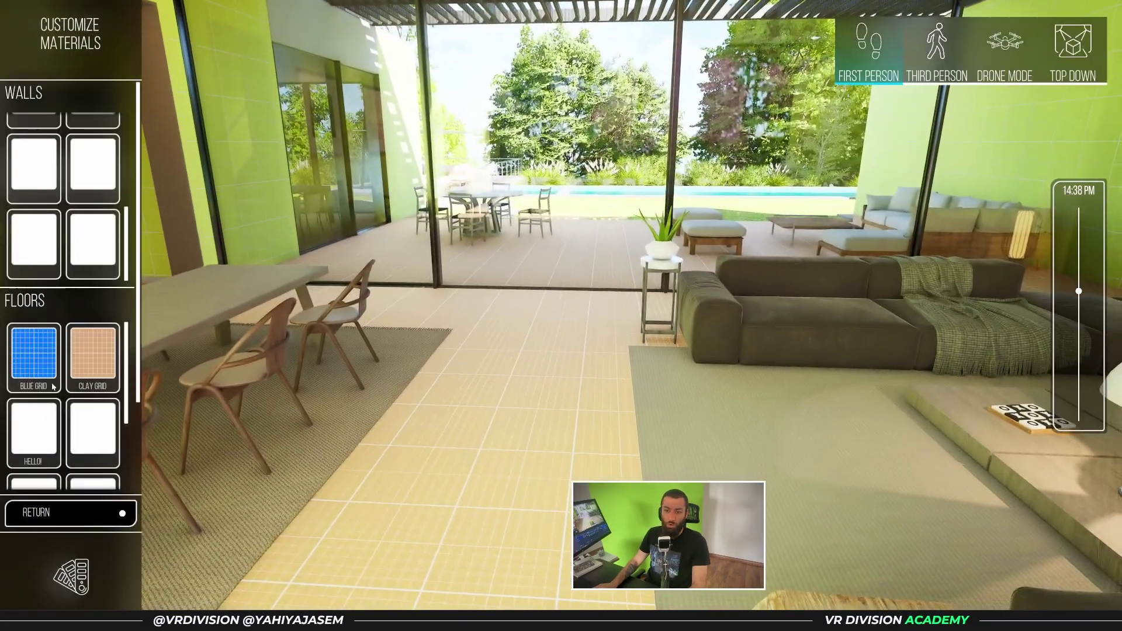
pyautogui.click(43, 364)
pyautogui.press('Tab')
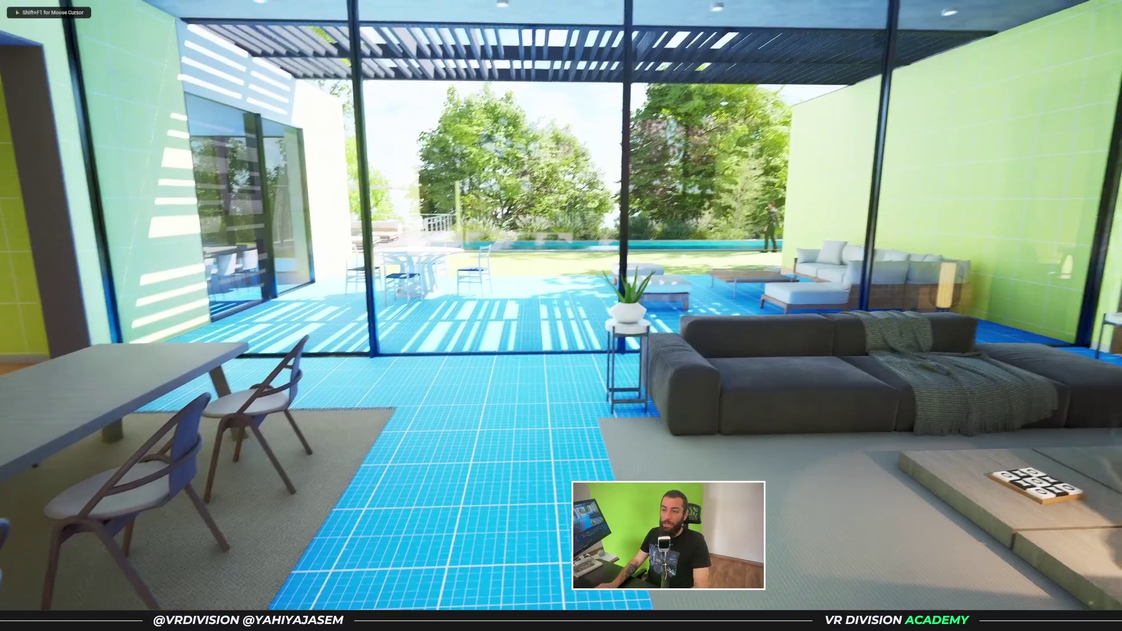
# Walk from the living area across the terrace into the garden to view the pool and sun loungers
pyautogui.press('w')
pyautogui.press('w')
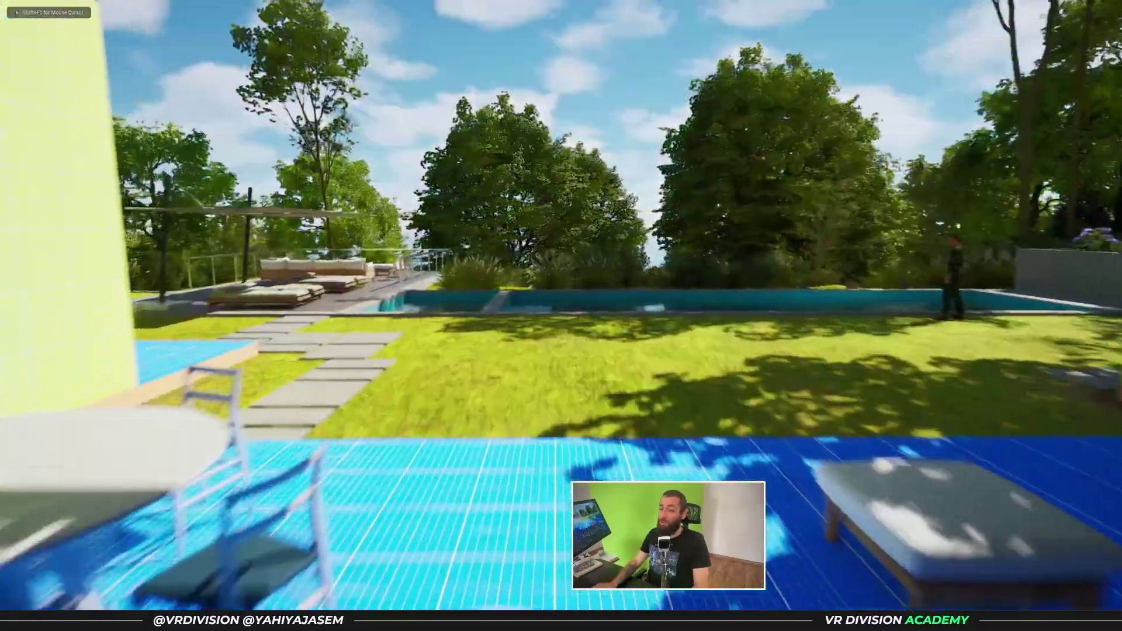
pyautogui.press('w')
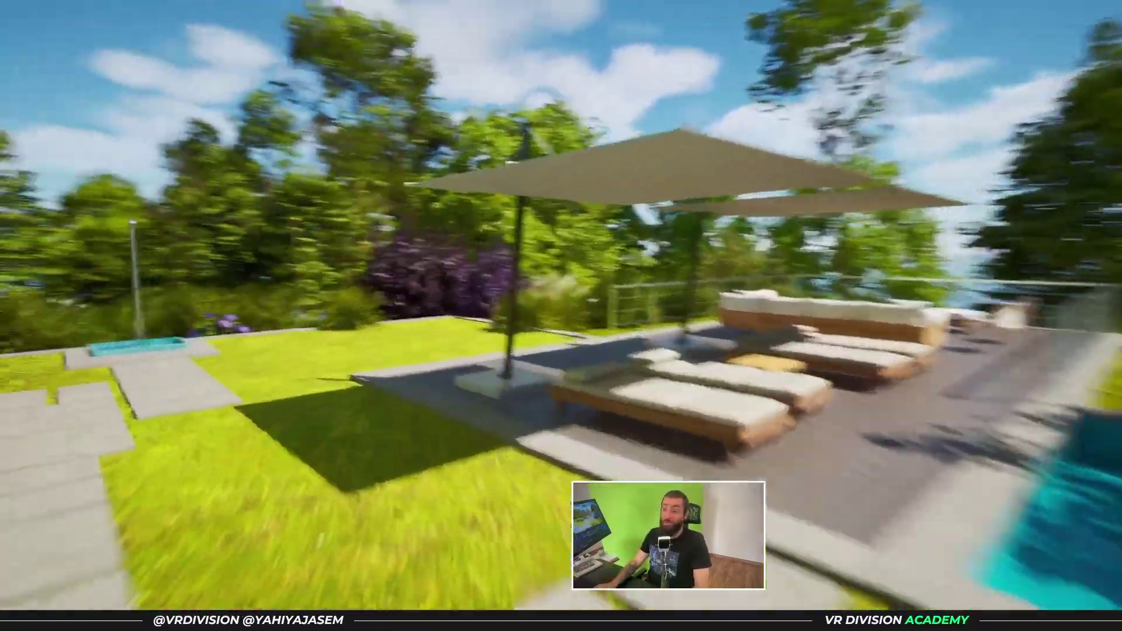
pyautogui.press('w')
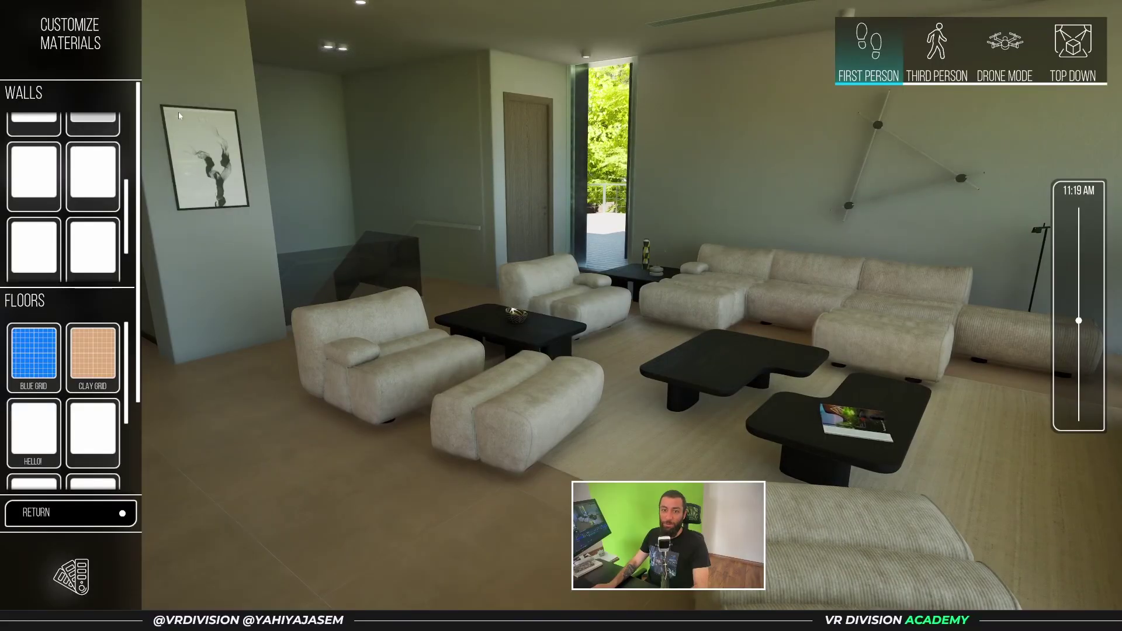
# Walk around the lounge with the corduroy sectional to view its sofas, armchairs, wall lamp and terrace windows
pyautogui.press('Tab')
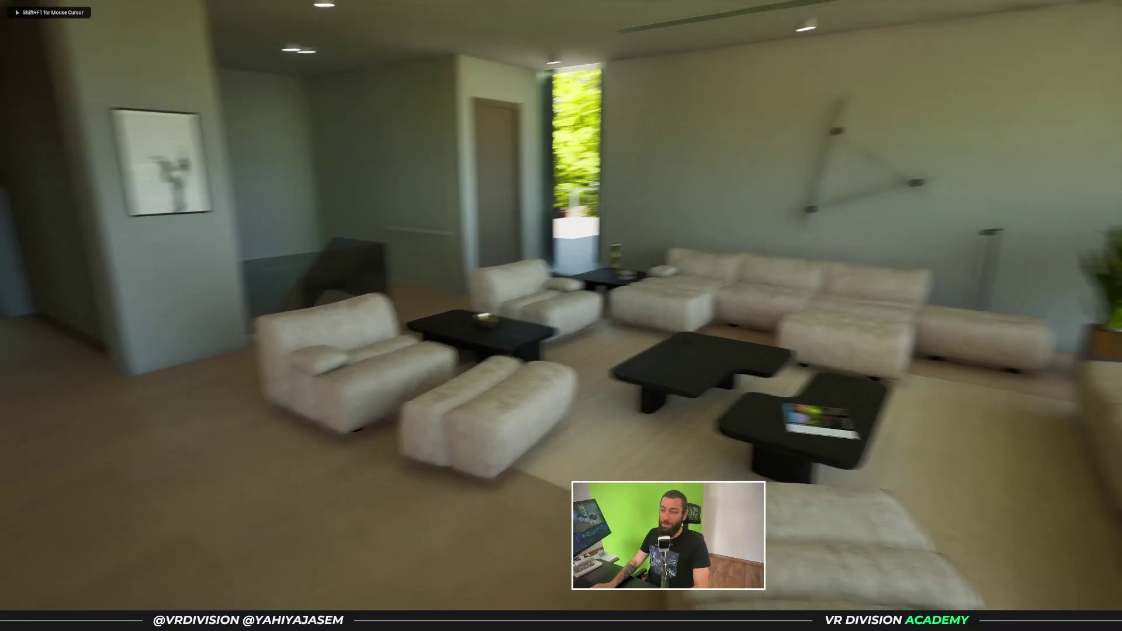
pyautogui.press('w')
pyautogui.press('w')
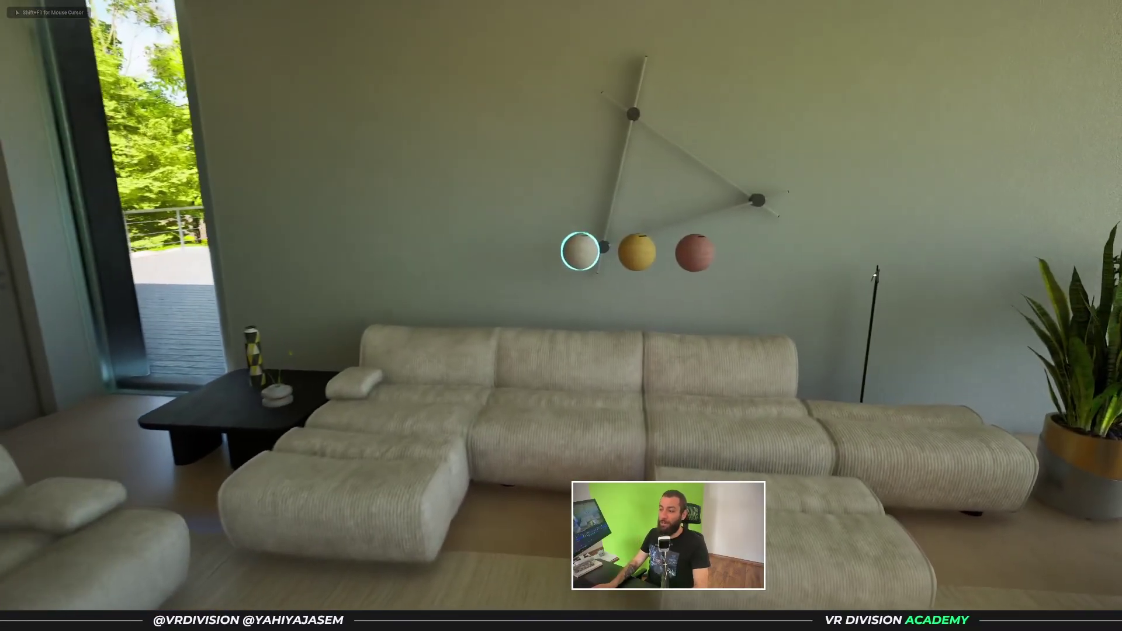
pyautogui.press('s')
pyautogui.press('w')
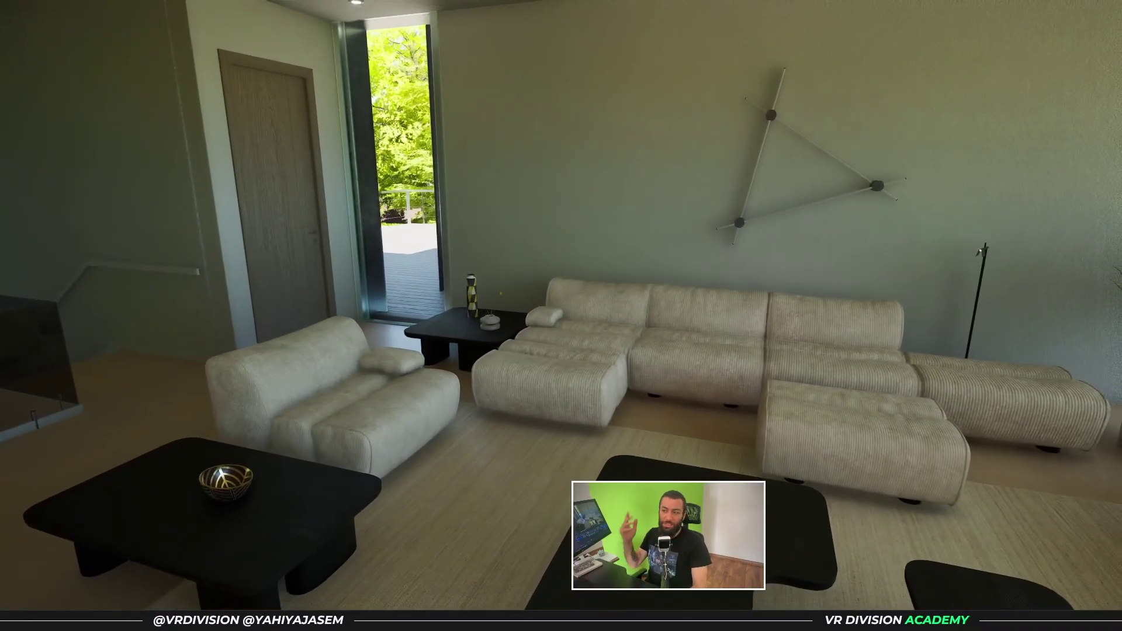
pyautogui.hotkey('shift', 'F1')
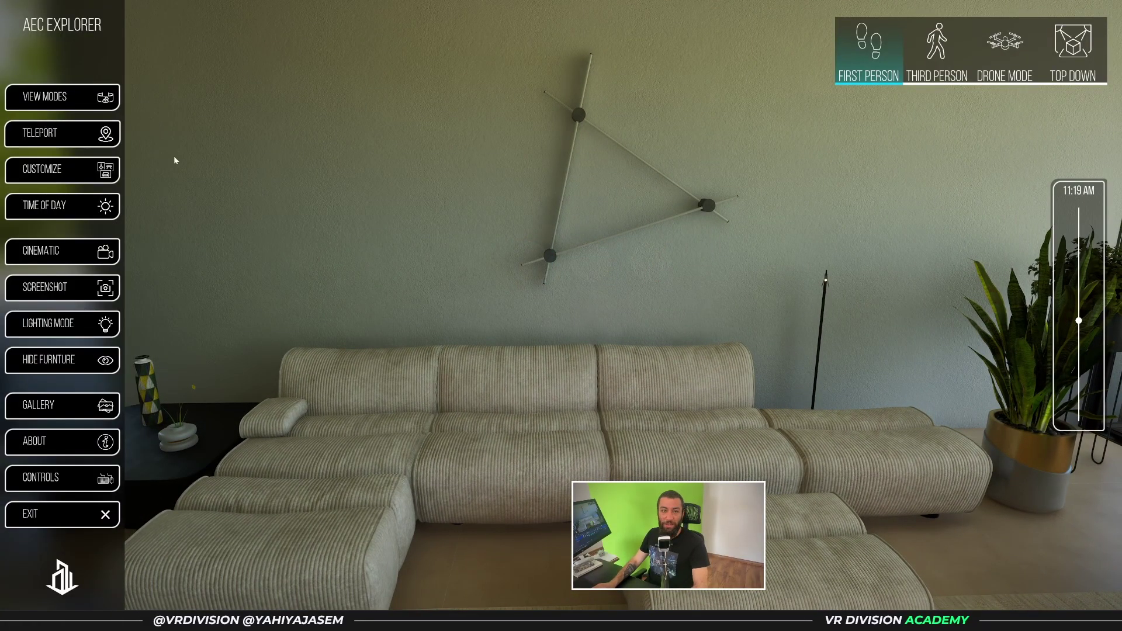
pyautogui.press('Tab')
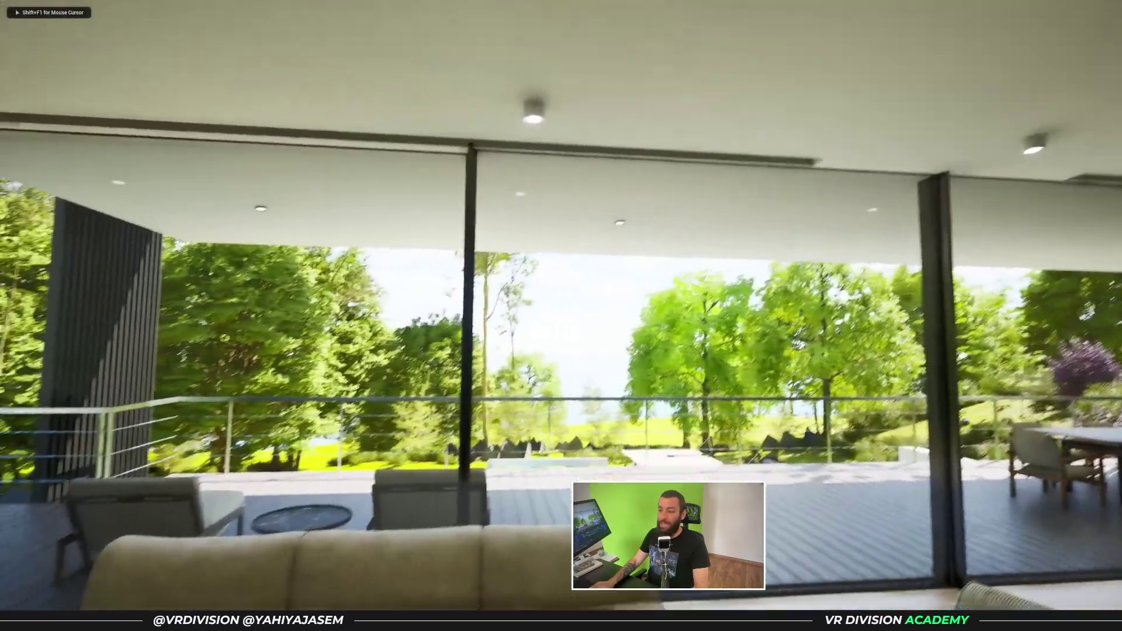
pyautogui.press('w')
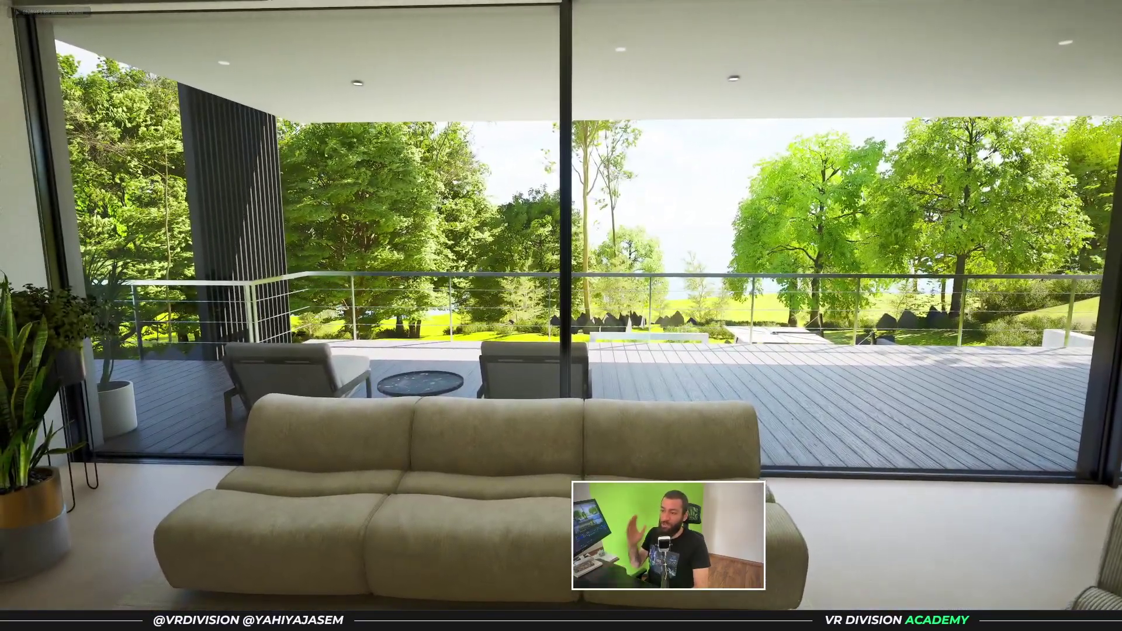
pyautogui.press('Left')
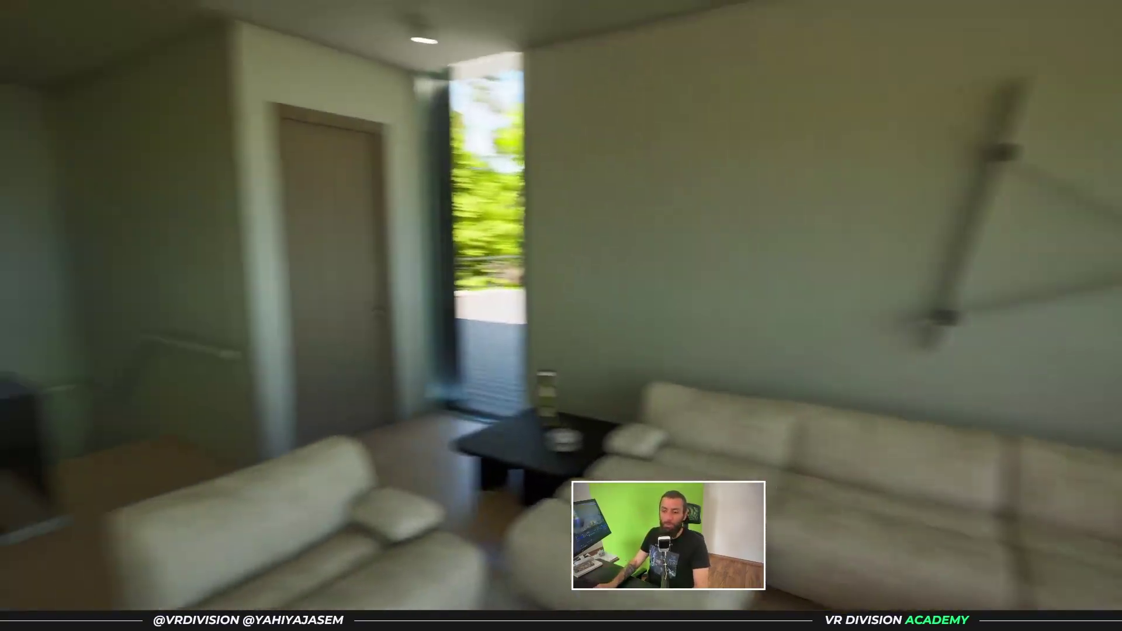
pyautogui.press('Right')
# Customize the sectional sofa's fabric, trying the pink option and settling on yellow
pyautogui.hotkey('shift', 'F1')
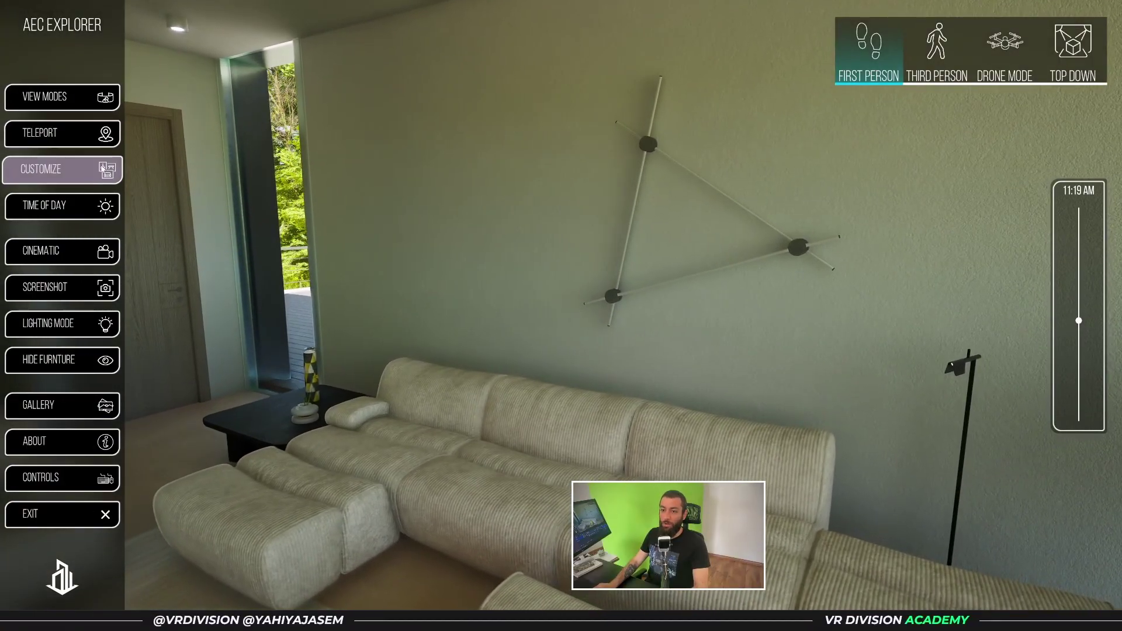
pyautogui.click(63, 168)
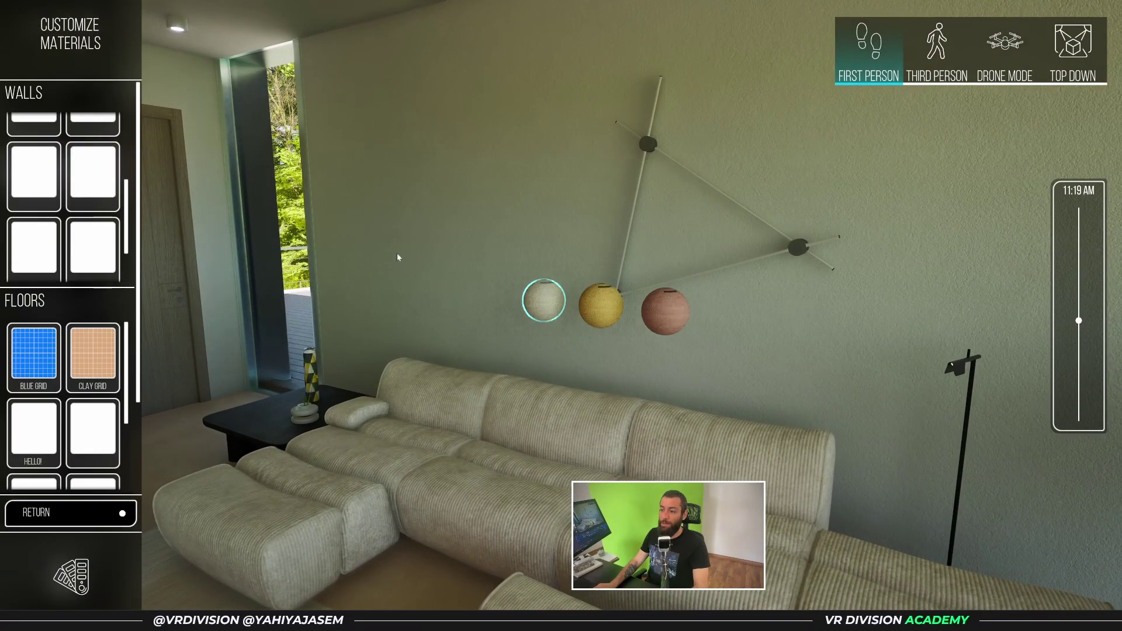
pyautogui.click(594, 307)
pyautogui.click(660, 310)
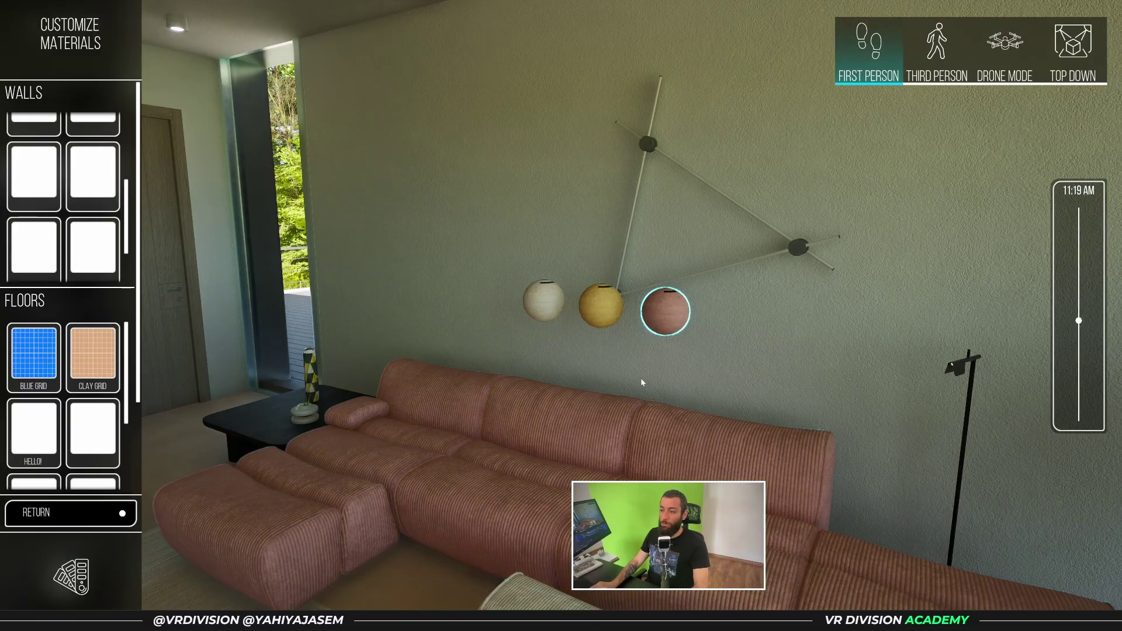
pyautogui.click(604, 325)
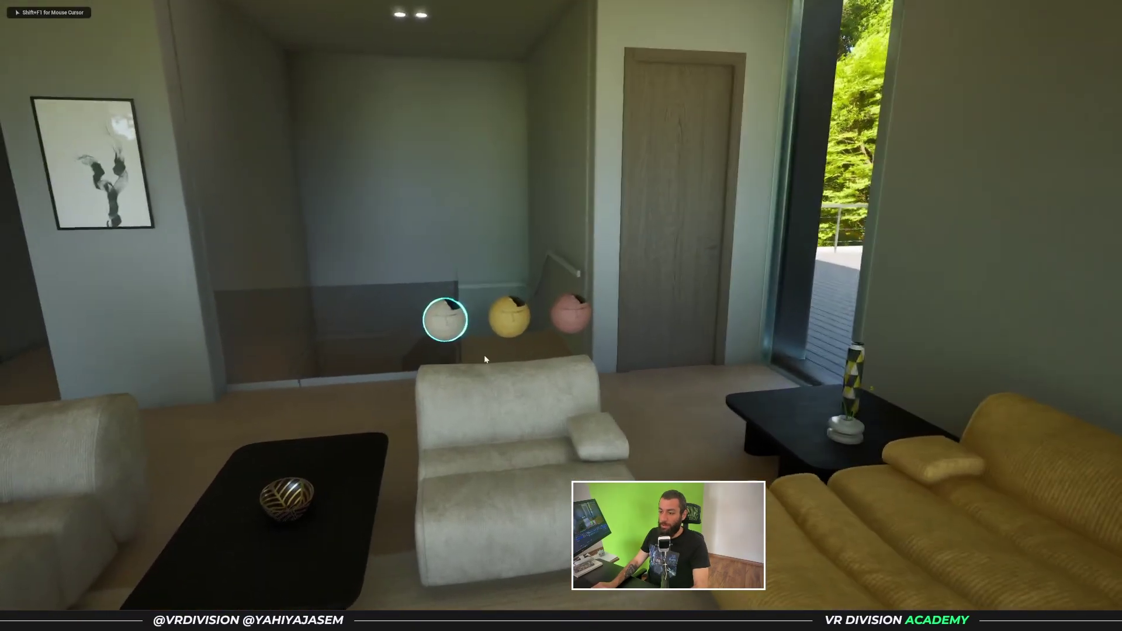
# Change the armchair beside the sectional to the yellow fabric and teleport to the first-floor Kitchen
pyautogui.hotkey('shift', 'F1')
pyautogui.click(505, 327)
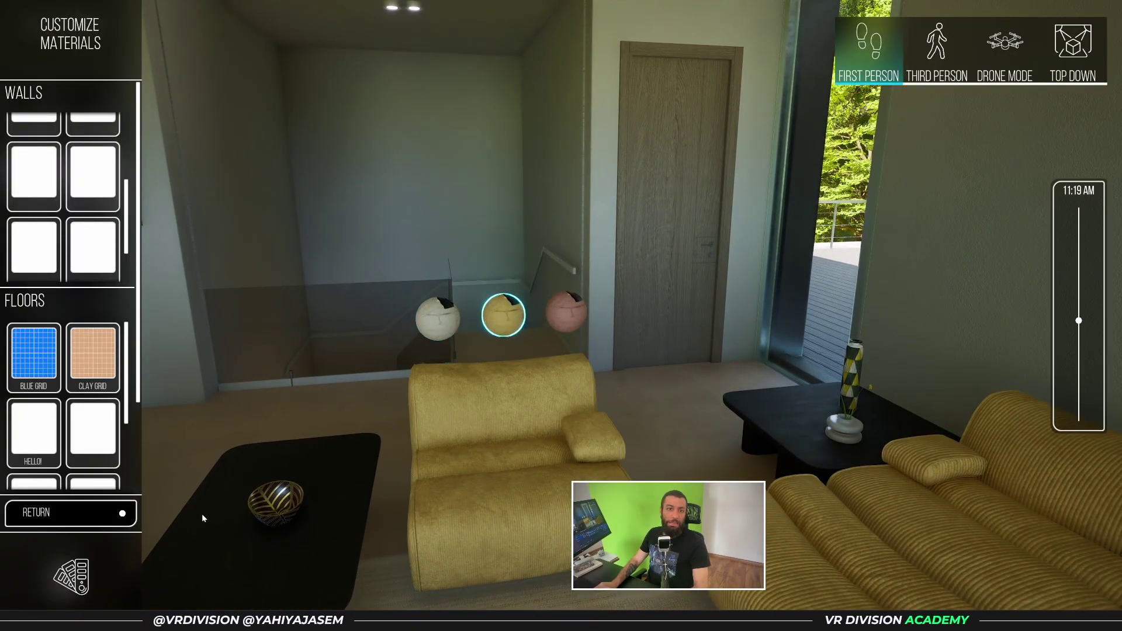
pyautogui.click(110, 514)
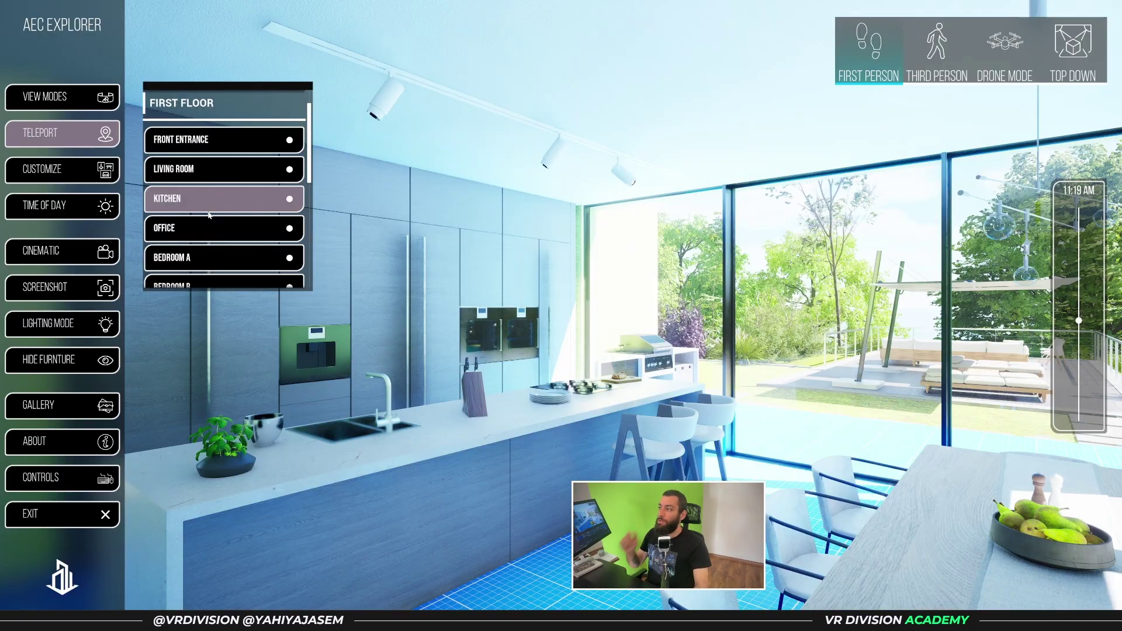
# Stop the full-screen play session and open the LVL_TestGround level from the VRDAECExplorer_WIP folder
pyautogui.press('F11')
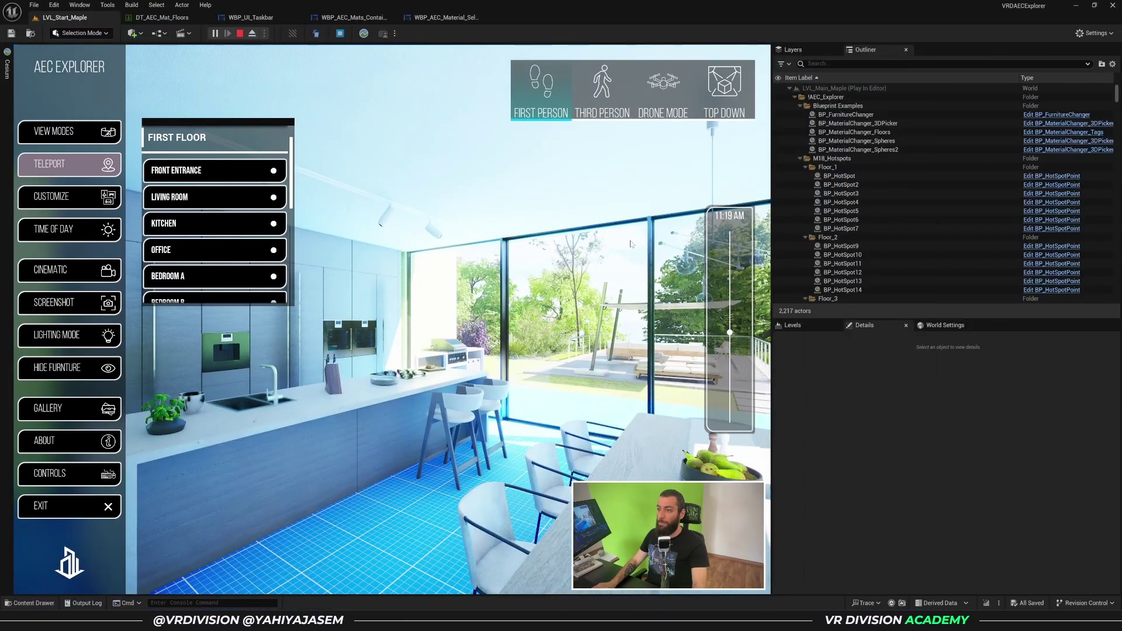
pyautogui.press('Escape')
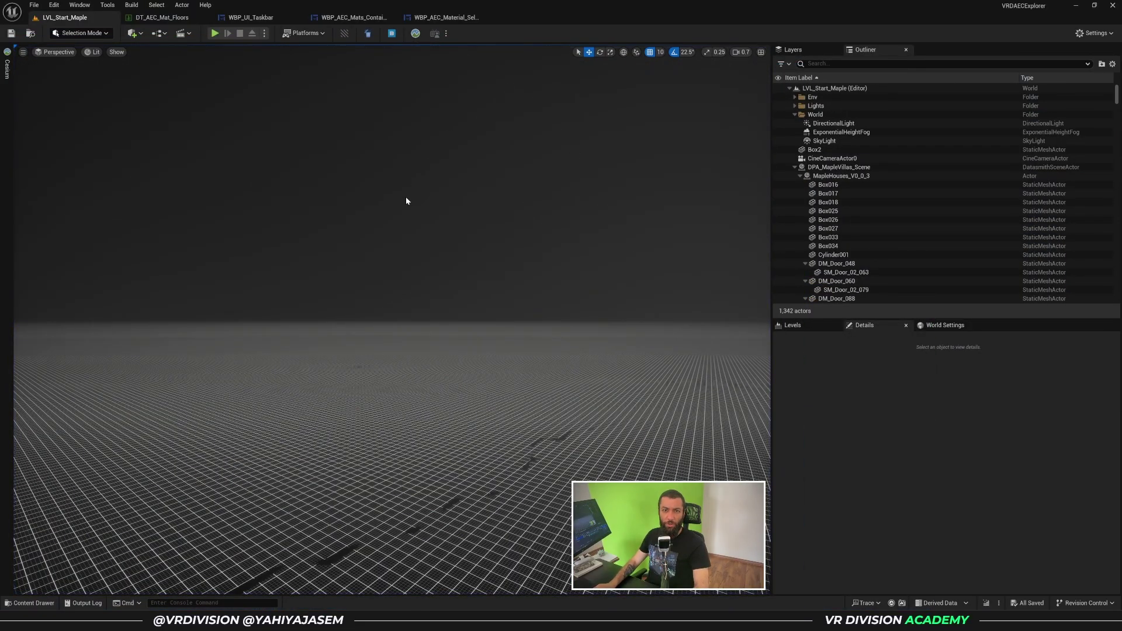
pyautogui.hotkey('ctrl', 'space')
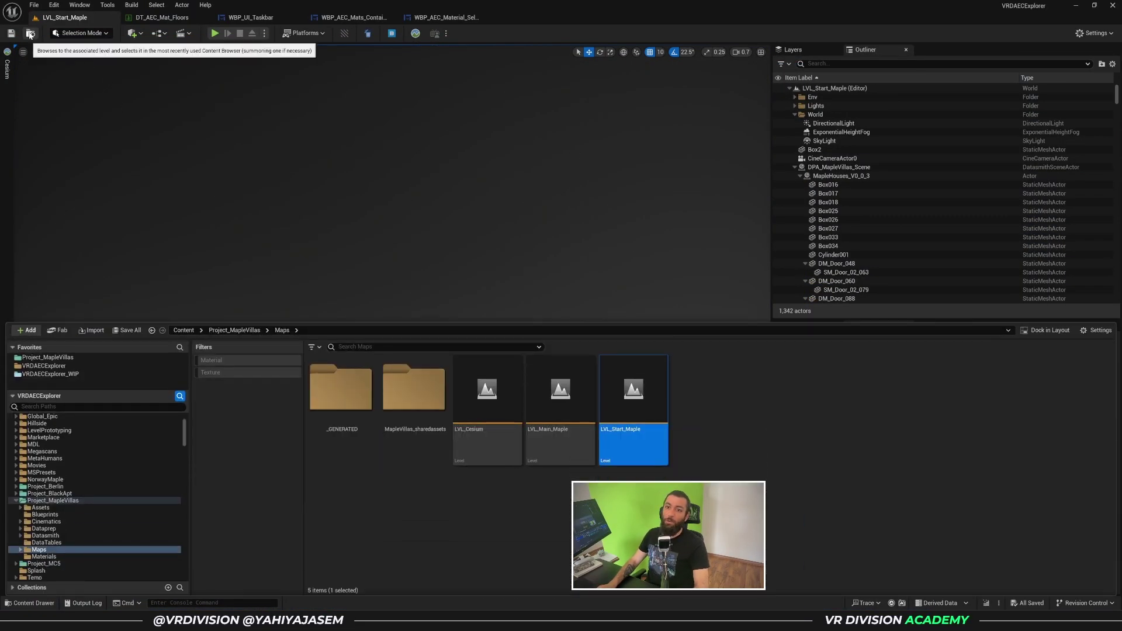
pyautogui.click(58, 374)
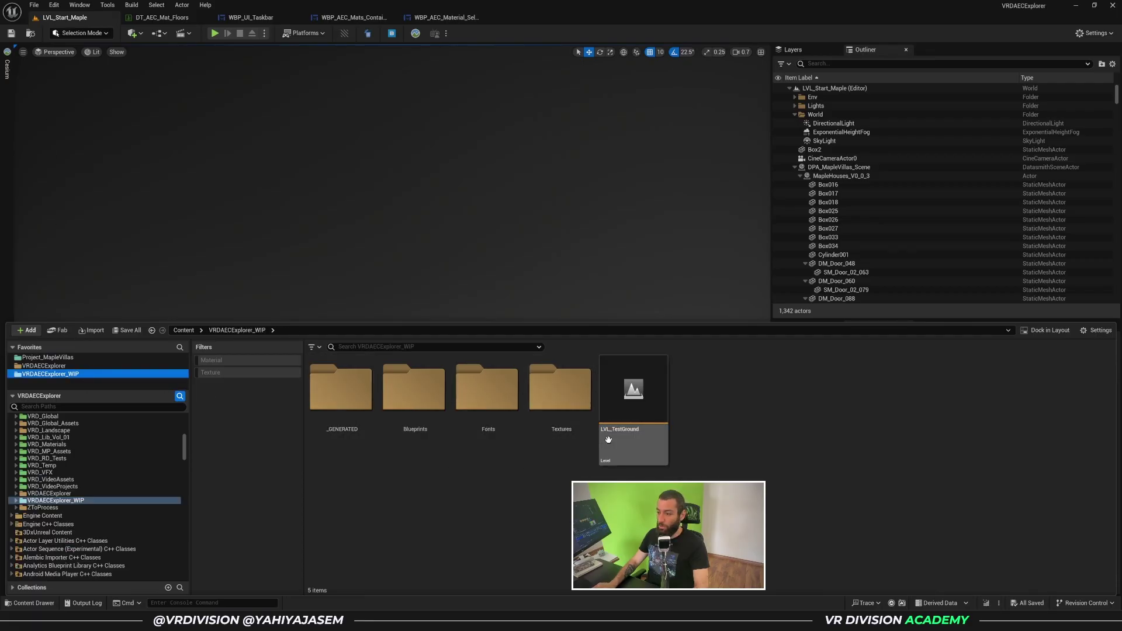
pyautogui.click(633, 411)
pyautogui.doubleClick(633, 411)
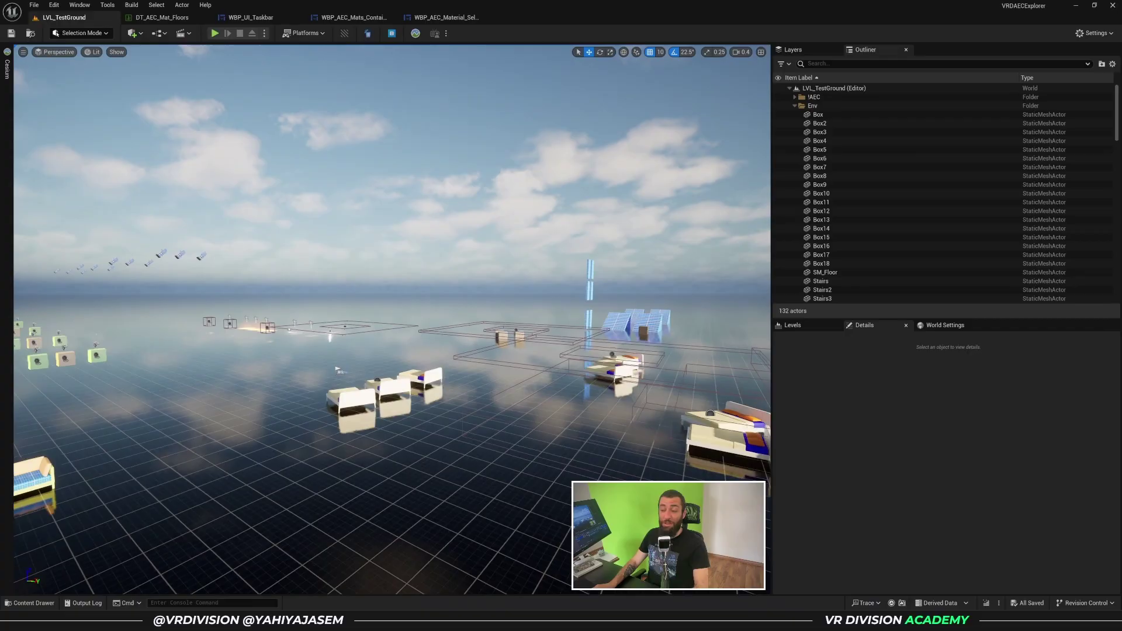
# Fly through the test level to examine the blue grid staircases and wall panels
pyautogui.press('w')
pyautogui.press('d')
pyautogui.moveTo(391, 319); pyautogui.dragTo(357, 319, button='right')
pyautogui.scroll(-1, 391, 319)
pyautogui.moveTo(400, 260); pyautogui.dragTo(400, 260, button='right')
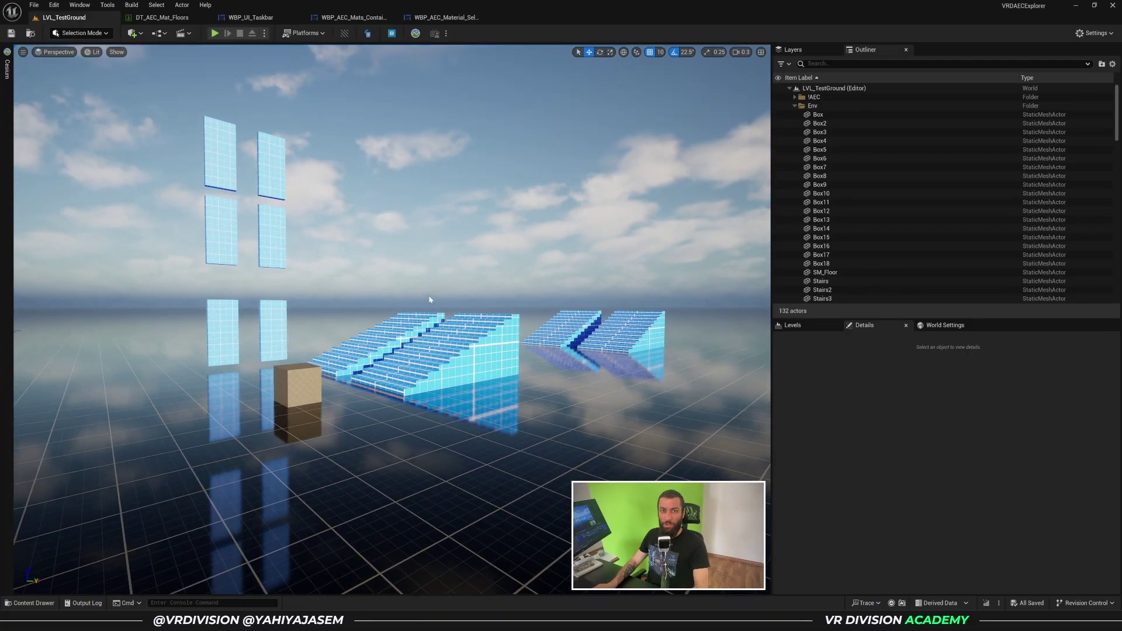
# Show the DT_AEC_Mat_Floors data table, locate it in its AECMaterials folder and select DT_AEC_Mat_Walls beside it
pyautogui.click(162, 18)
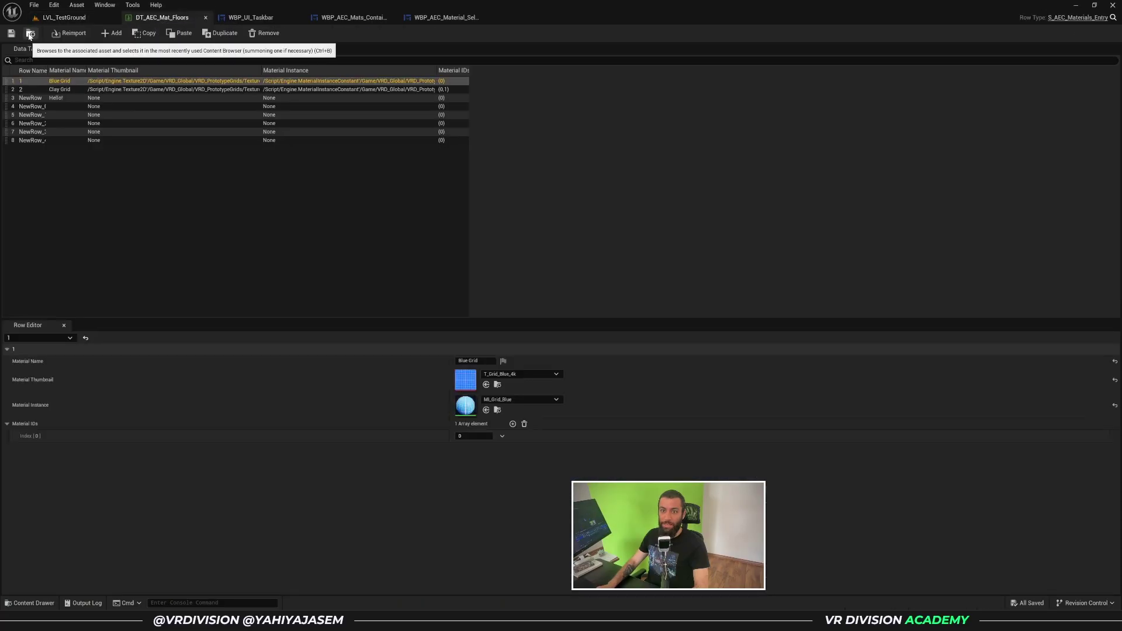
pyautogui.click(35, 34)
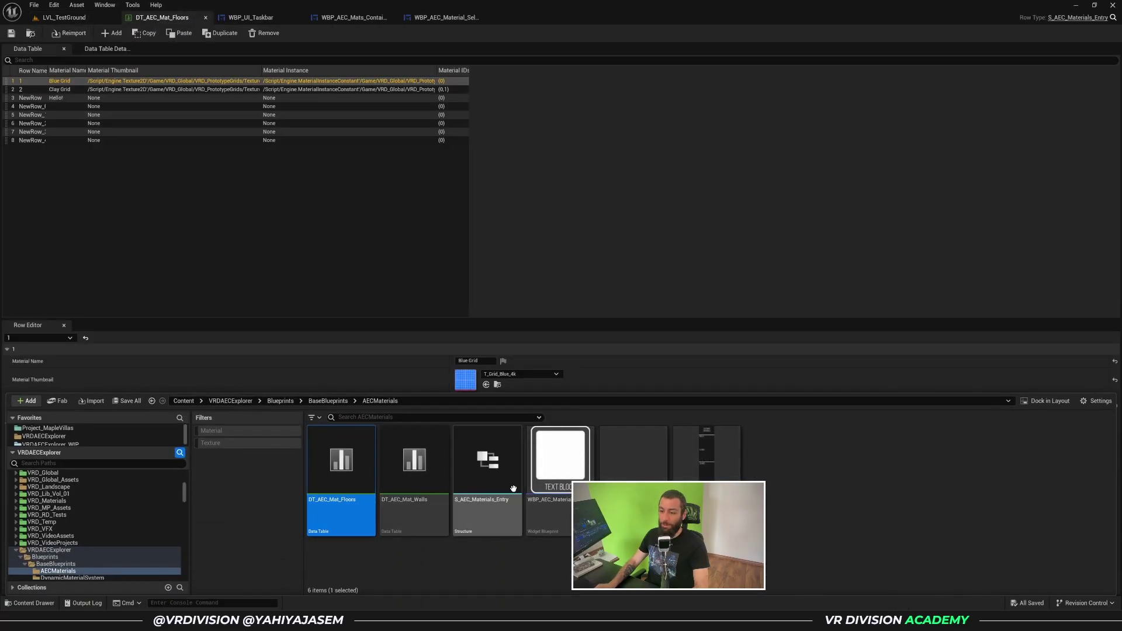
pyautogui.click(425, 524)
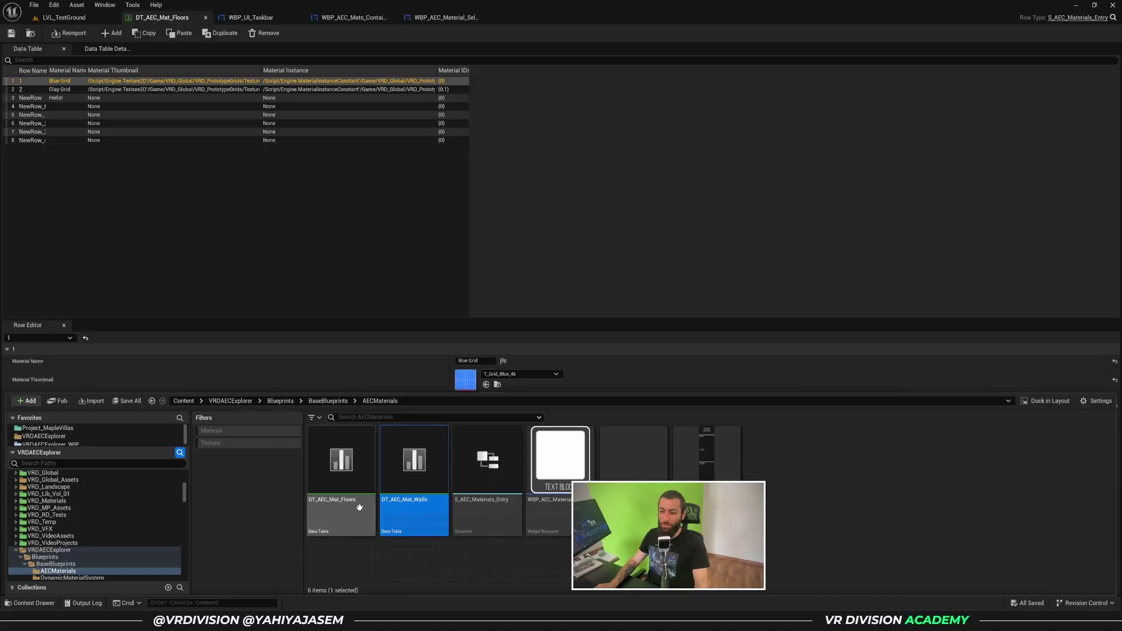
# Open the WBP_AEC_Mats_Container widget blueprint from the AECMaterials folder
pyautogui.click(359, 523)
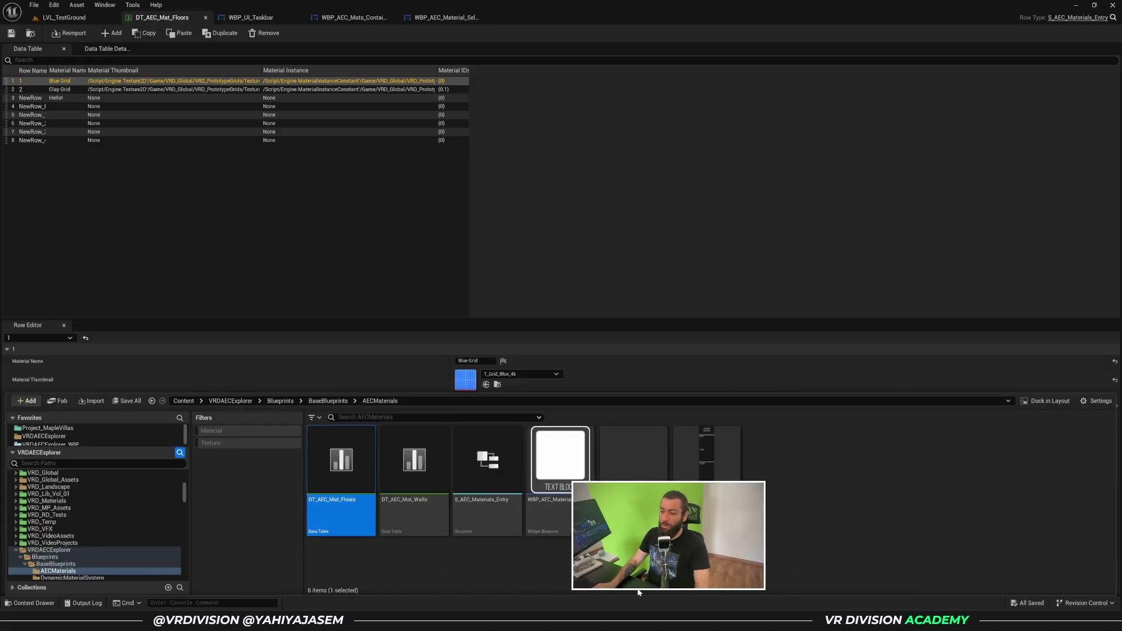
pyautogui.click(613, 569)
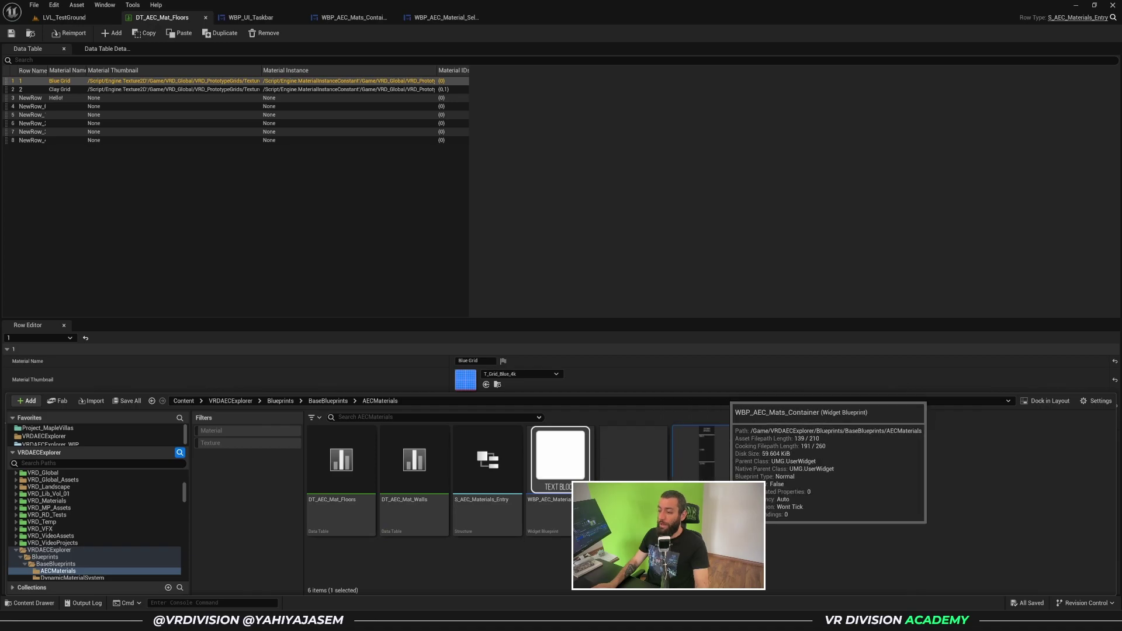
pyautogui.doubleClick(632, 458)
pyautogui.moveTo(712, 508); pyautogui.dragTo(597, 285, button='right')
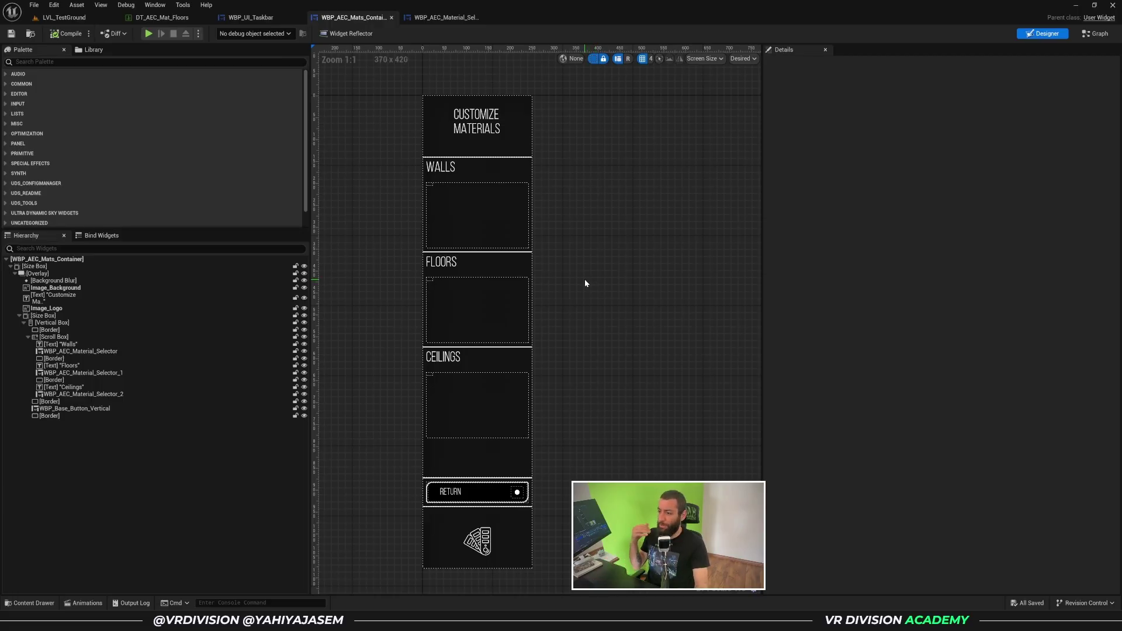
# Select the Floors material selector in the widget layout and show its object tag and data table settings
pyautogui.click(468, 278)
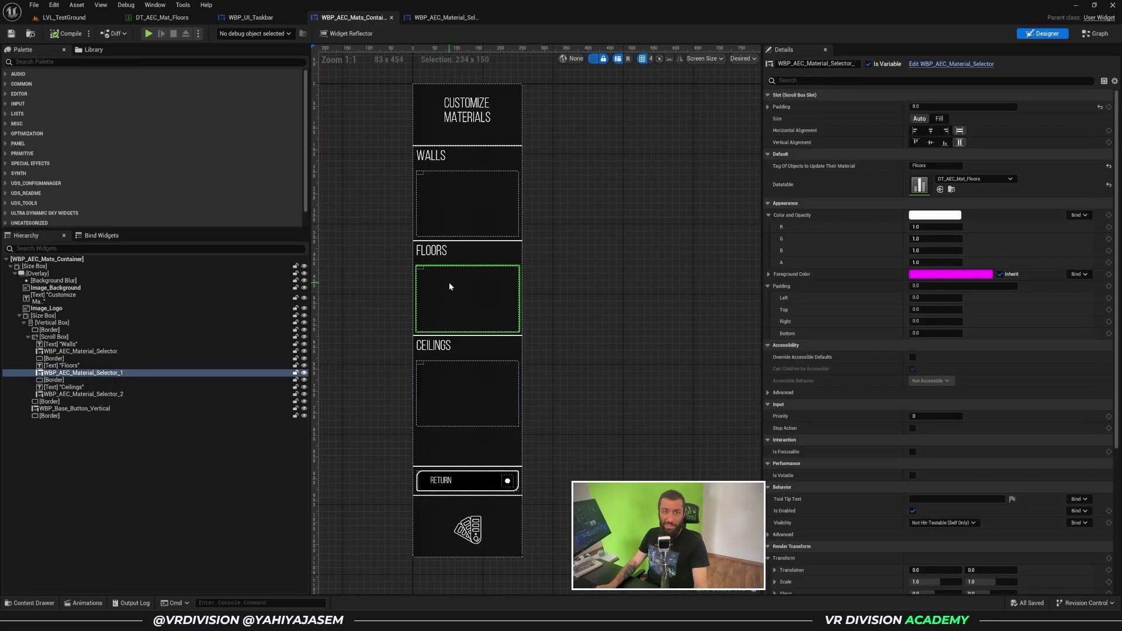
pyautogui.click(920, 165)
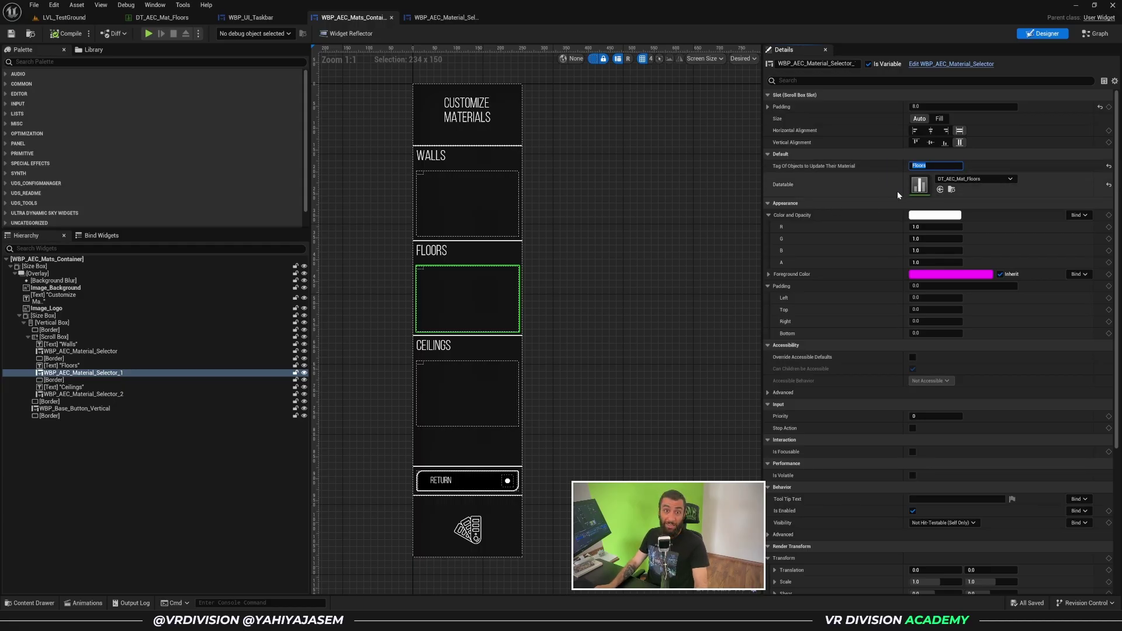
pyautogui.click(468, 202)
pyautogui.click(467, 298)
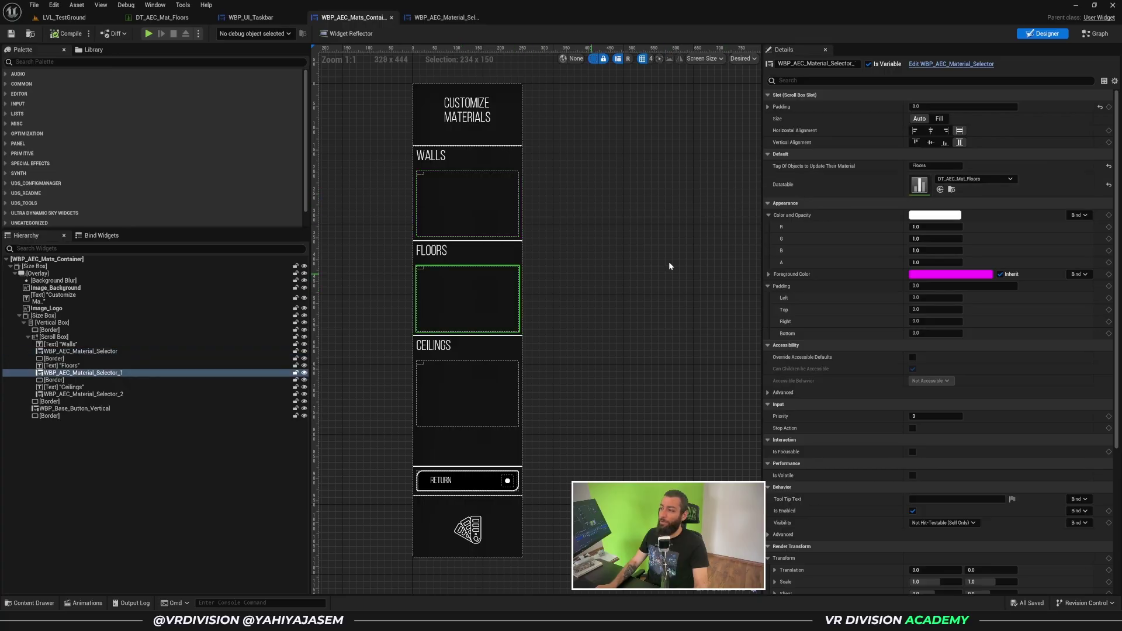
# Open the selector's DT_AEC_Mat_Floors data table, delete every row except Blue Grid and Clay Grid, and save the table
pyautogui.doubleClick(918, 190)
pyautogui.click(100, 135)
pyautogui.press('Delete')
pyautogui.press('Delete')
pyautogui.press('Delete')
pyautogui.press('Delete')
pyautogui.press('Delete')
pyautogui.press('Delete')
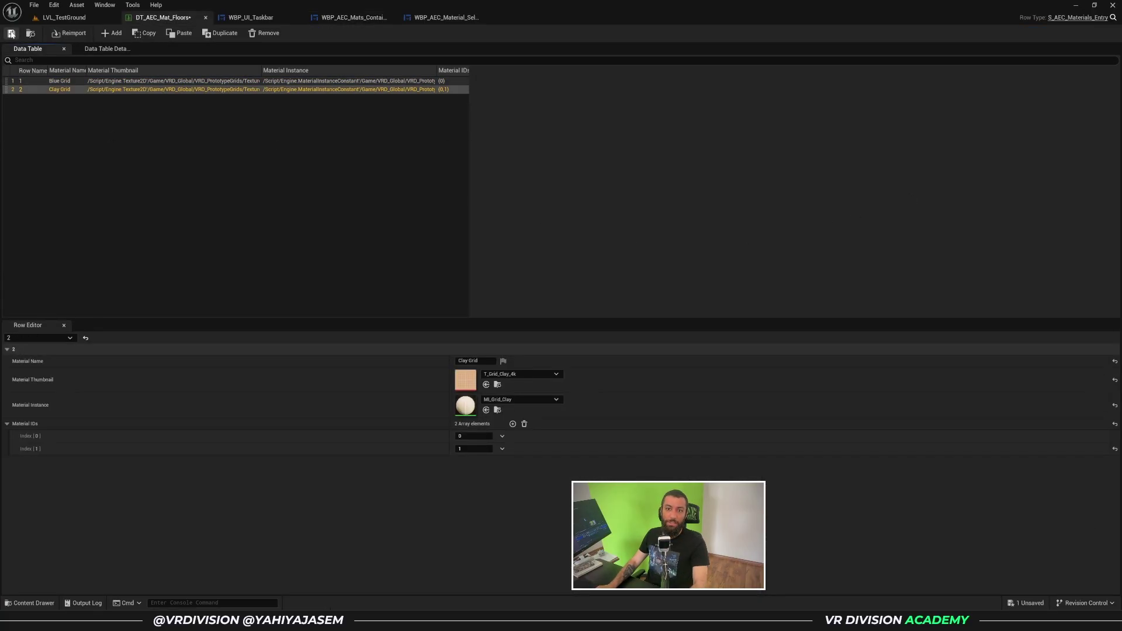
# Play the LVL_TestGround level and open the Customize Materials menu at its Floors section
pyautogui.click(48, 23)
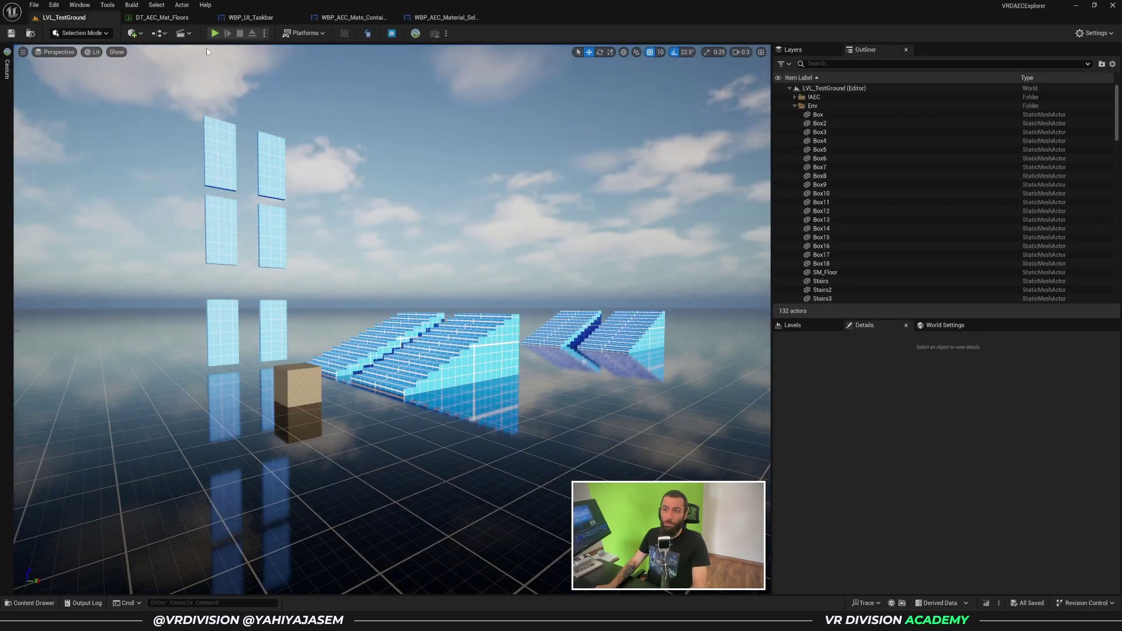
pyautogui.click(214, 33)
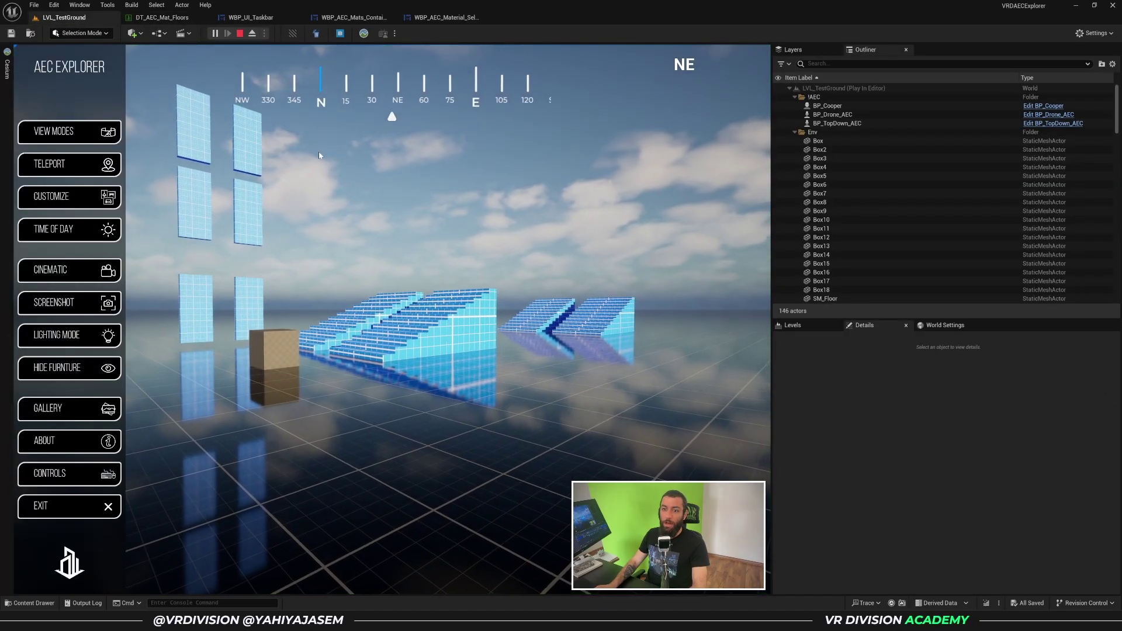
pyautogui.click(75, 197)
pyautogui.scroll(-1, 54, 343)
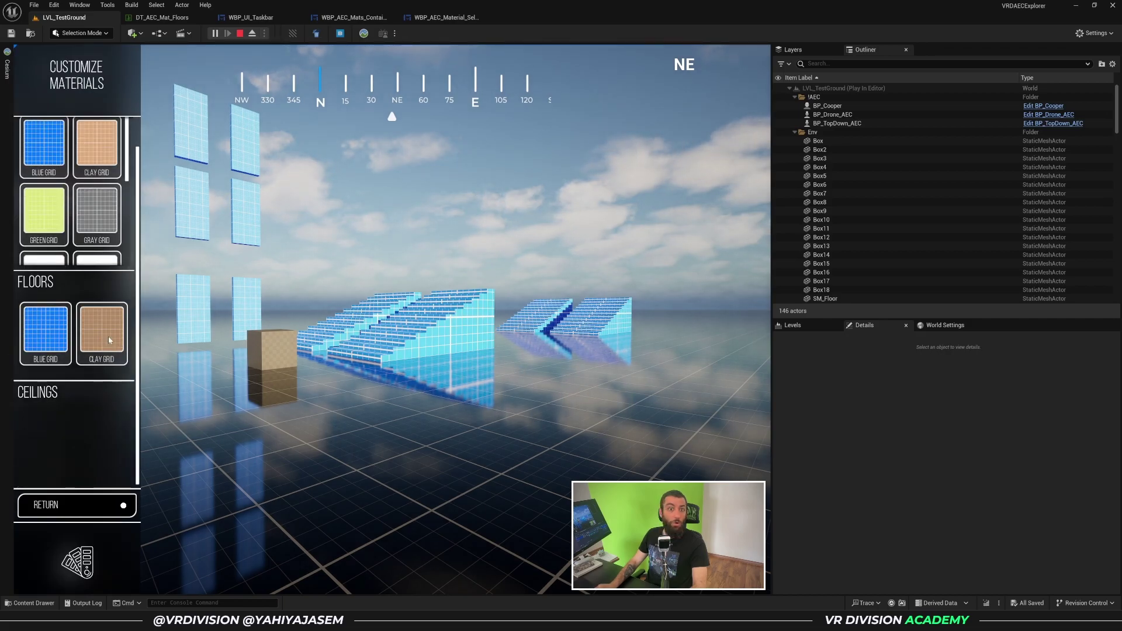
# Switch the floor material between Clay Grid and Blue Grid, ending on Clay Grid, and stop the play session
pyautogui.click(109, 340)
pyautogui.click(62, 346)
pyautogui.click(117, 349)
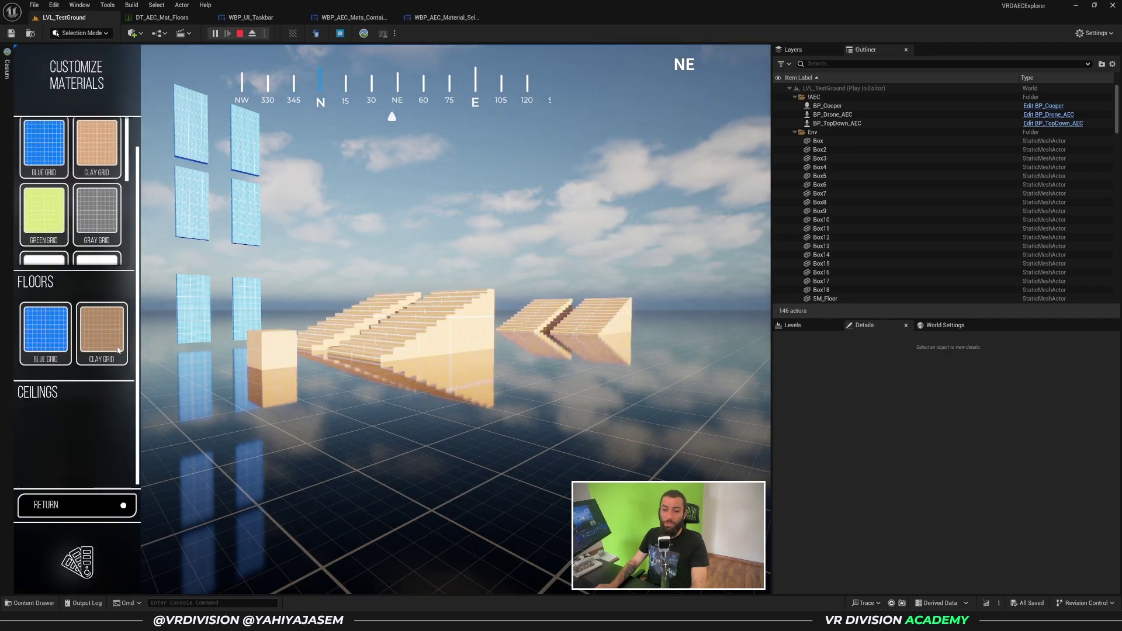
pyautogui.press('Escape')
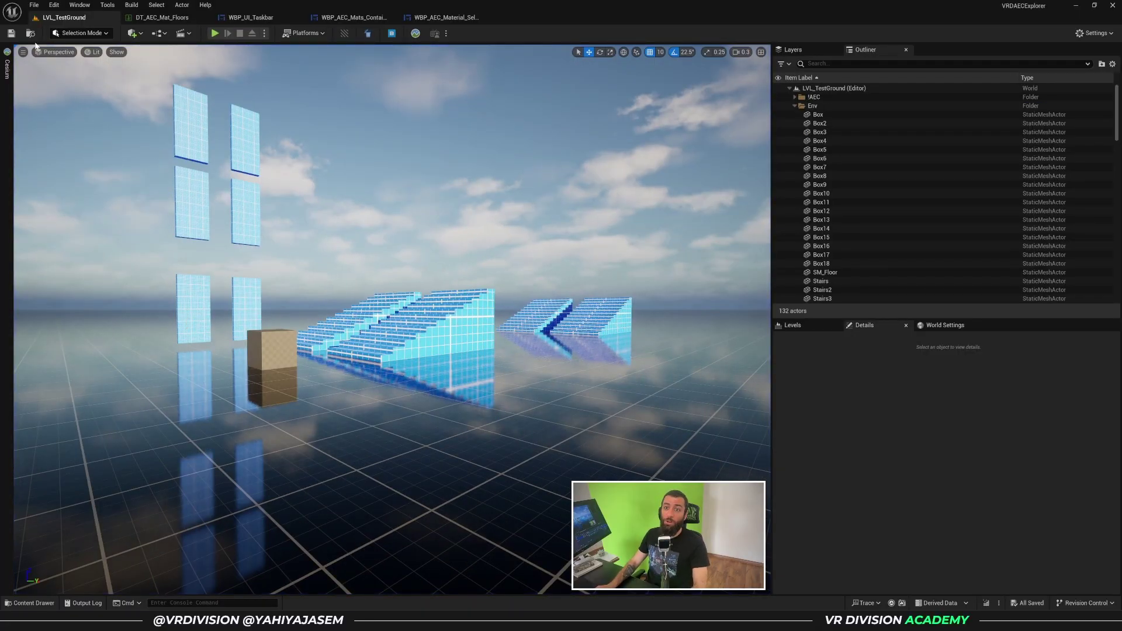
# Locate the DT_AEC_Mat_Floors table in its folder and open the S_AEC_Materials_Entry structure beside it
pyautogui.click(161, 18)
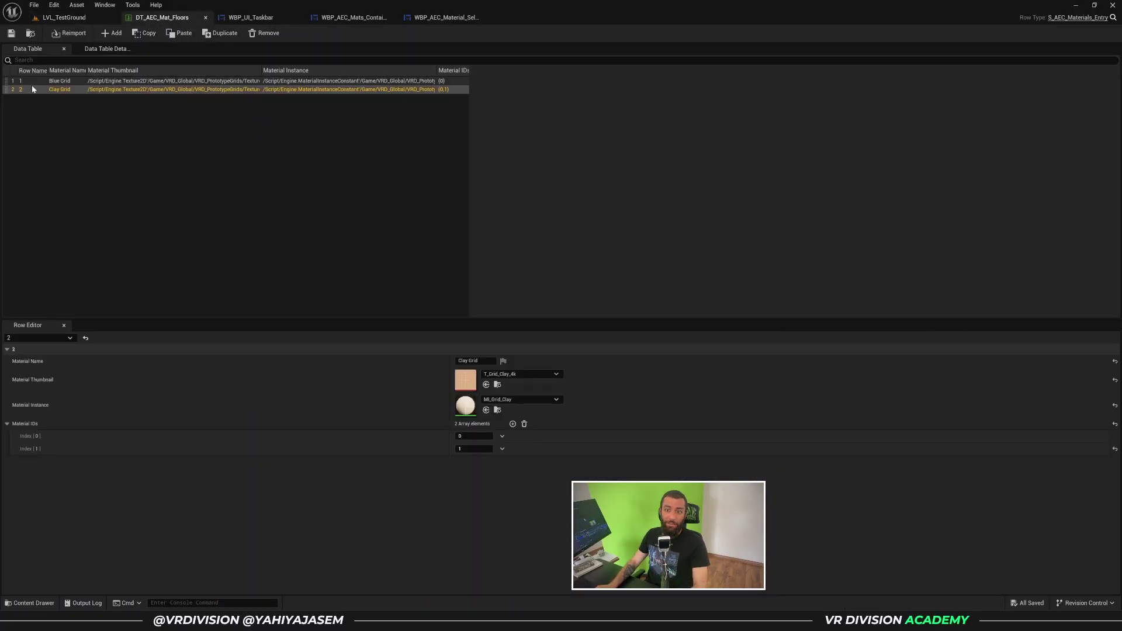
pyautogui.click(31, 33)
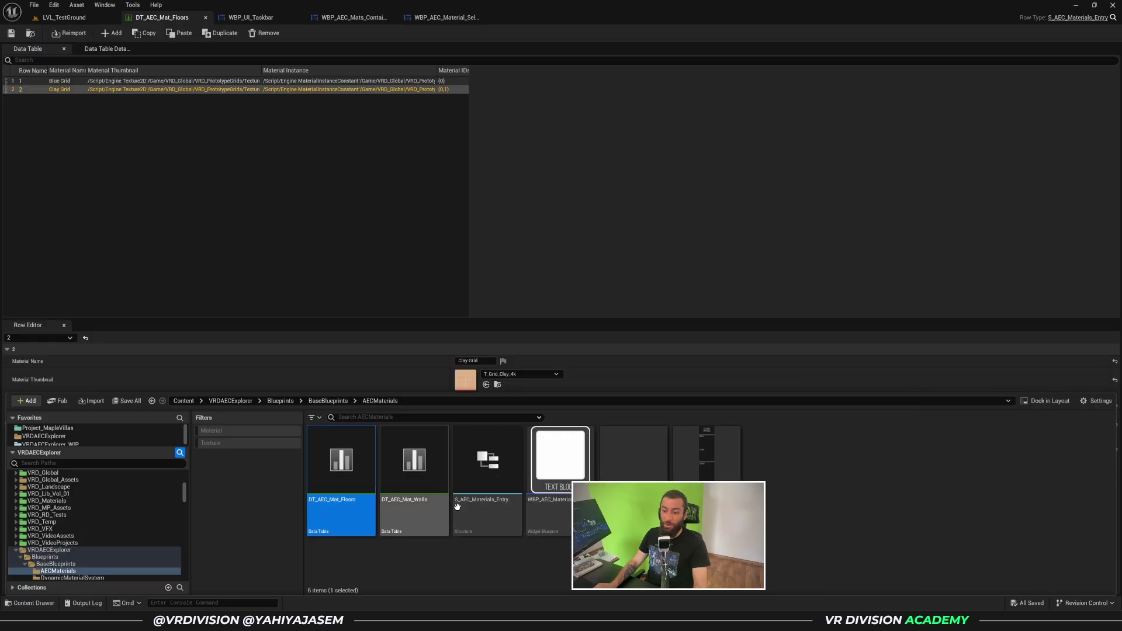
pyautogui.click(476, 491)
pyautogui.doubleClick(476, 491)
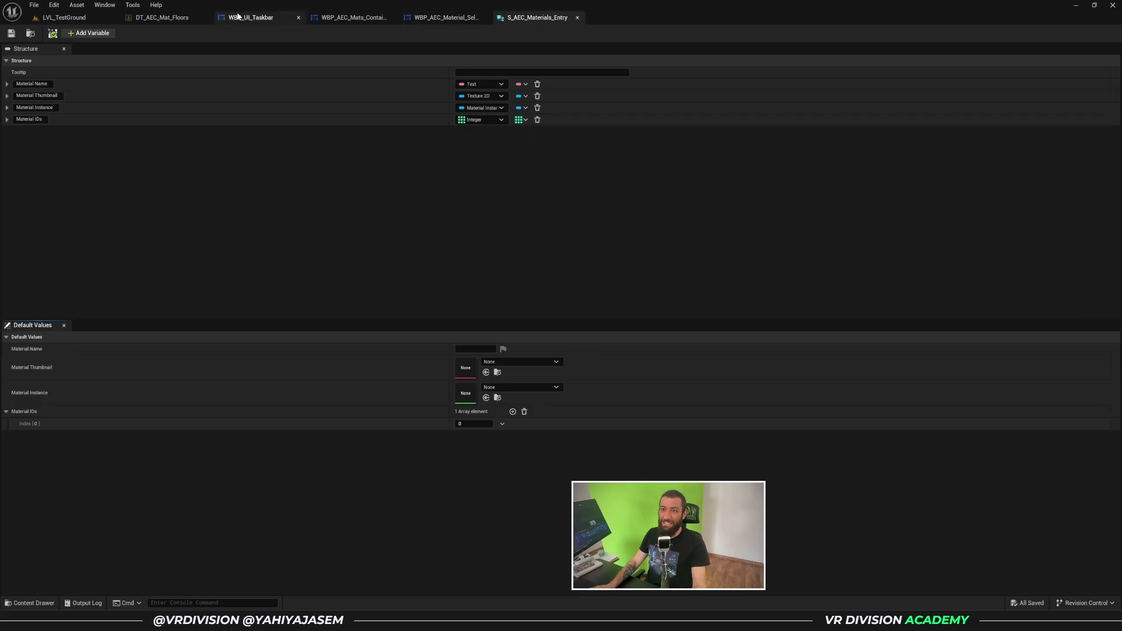
# Add eight new rows to the DT_AEC_Mat_Floors data table
pyautogui.click(159, 17)
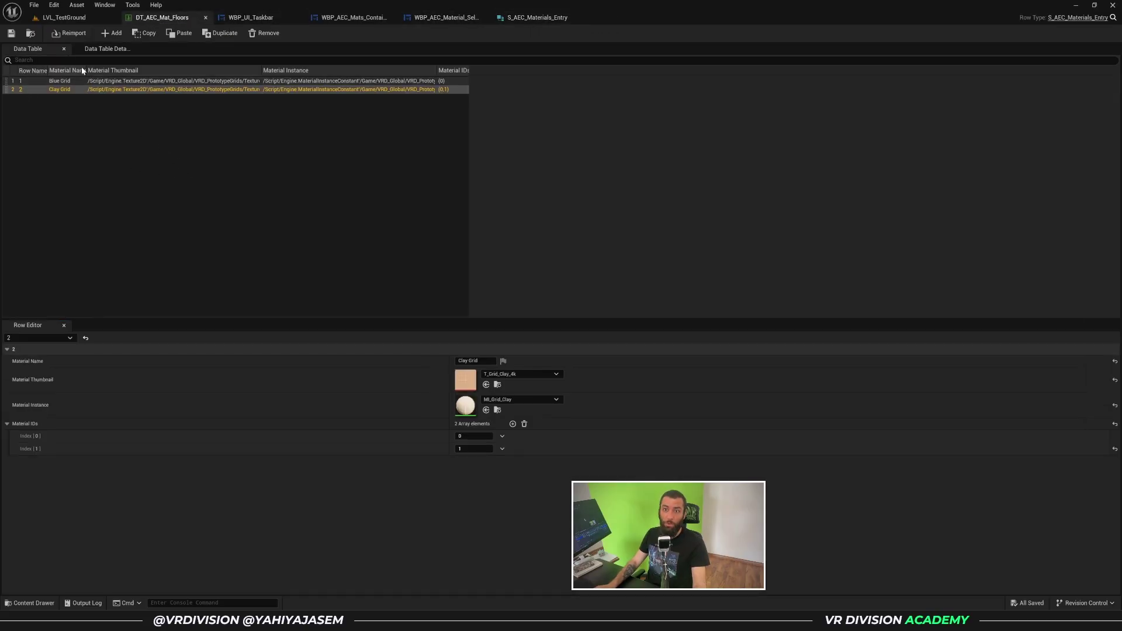
pyautogui.click(474, 181)
pyautogui.click(111, 34)
pyautogui.click(111, 33)
pyautogui.click(111, 33)
pyautogui.click(111, 34)
pyautogui.click(111, 33)
pyautogui.click(111, 33)
pyautogui.click(111, 33)
pyautogui.click(111, 34)
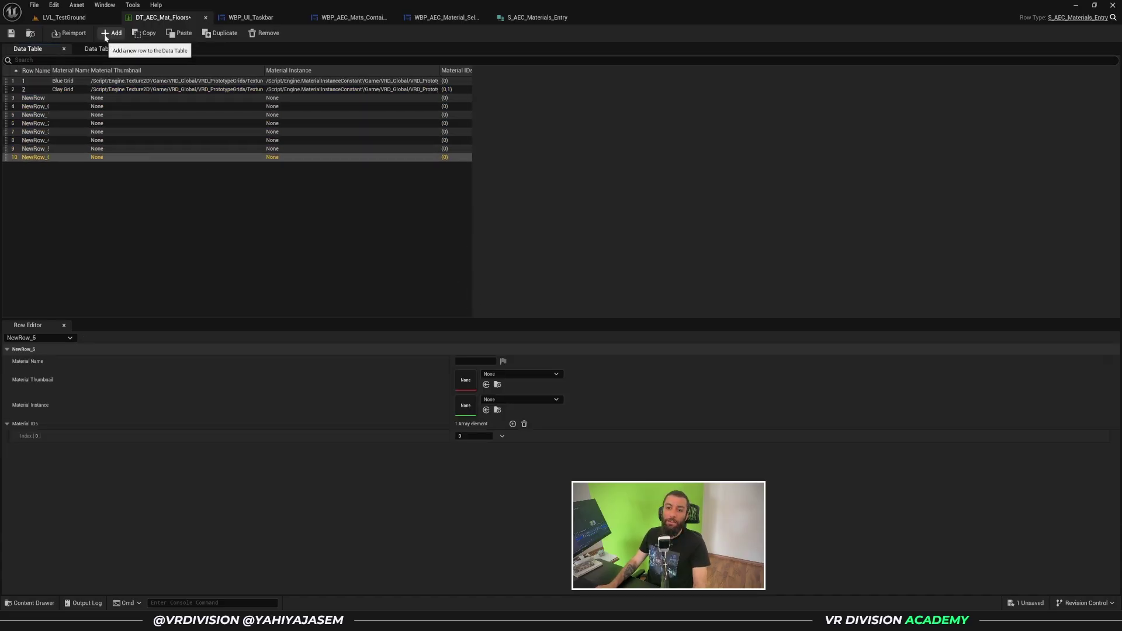
# Assign the 17_fingerprints_smudges material instance to the table's fourth row and name the material Glass
pyautogui.click(102, 109)
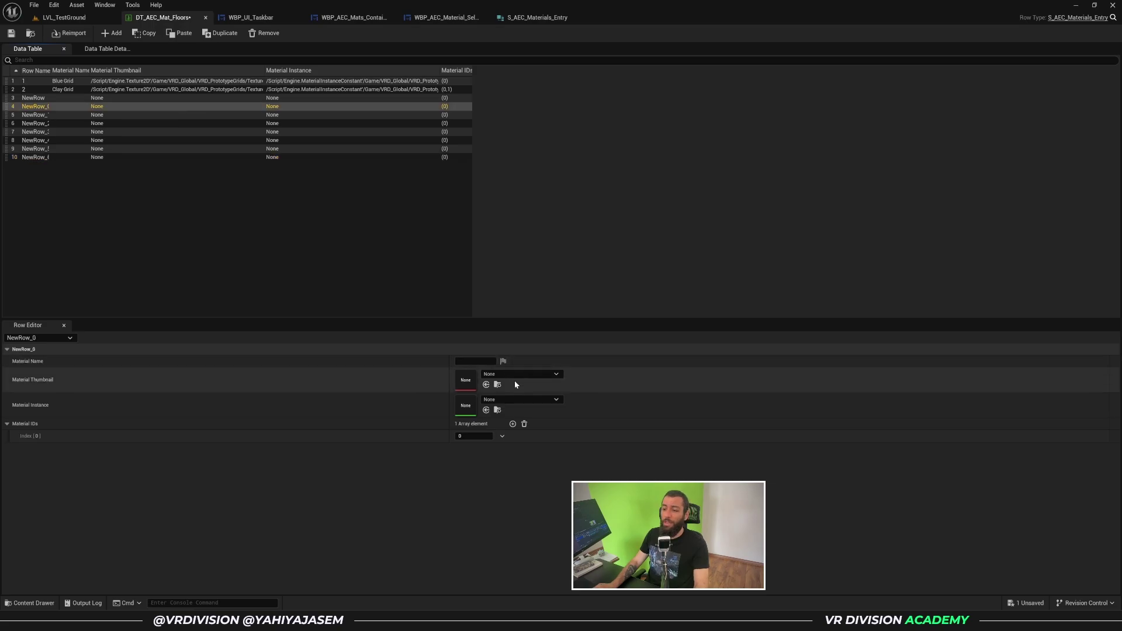
pyautogui.click(518, 399)
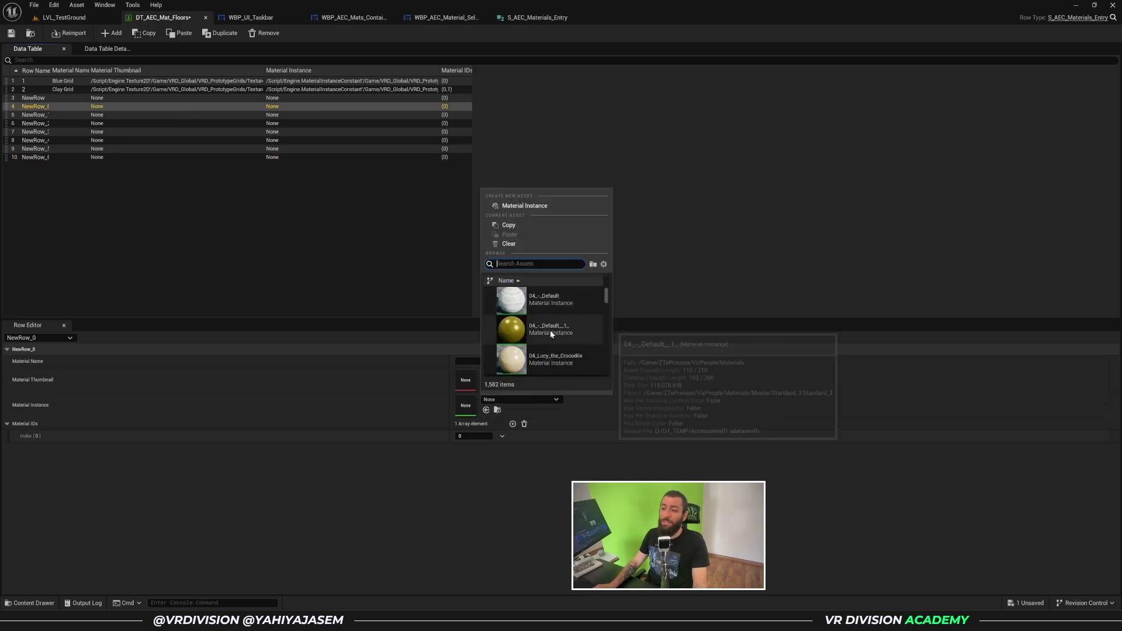
pyautogui.scroll(1, 550, 331)
pyautogui.click(549, 333)
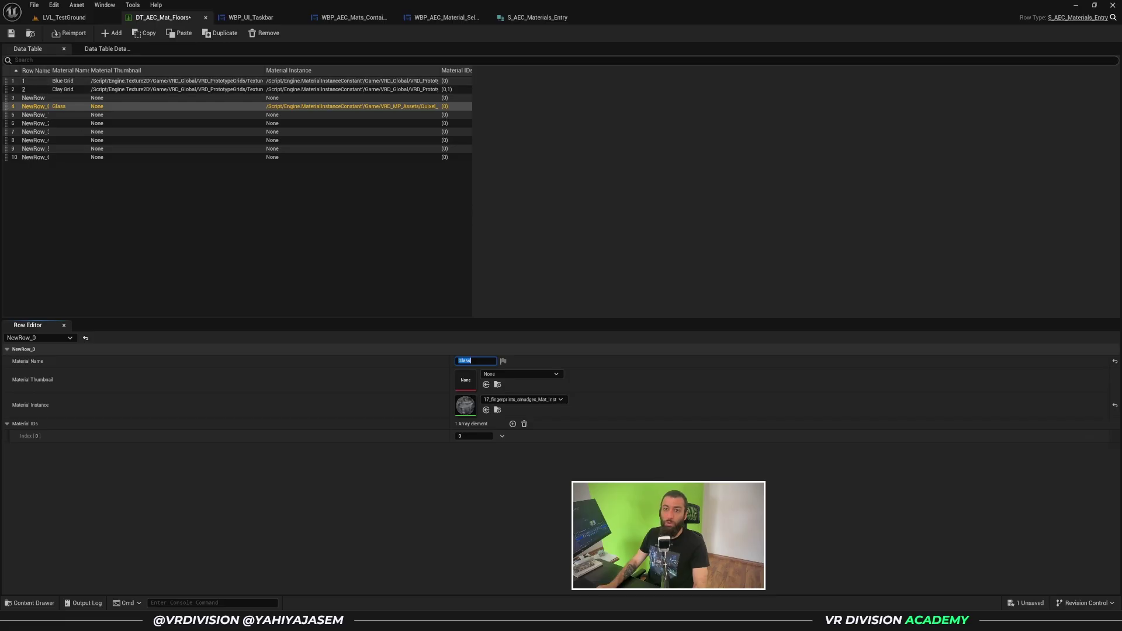
# Play LVL_TestGround, apply the Glass material to the floors from the customization menu and exit the session
pyautogui.click(68, 21)
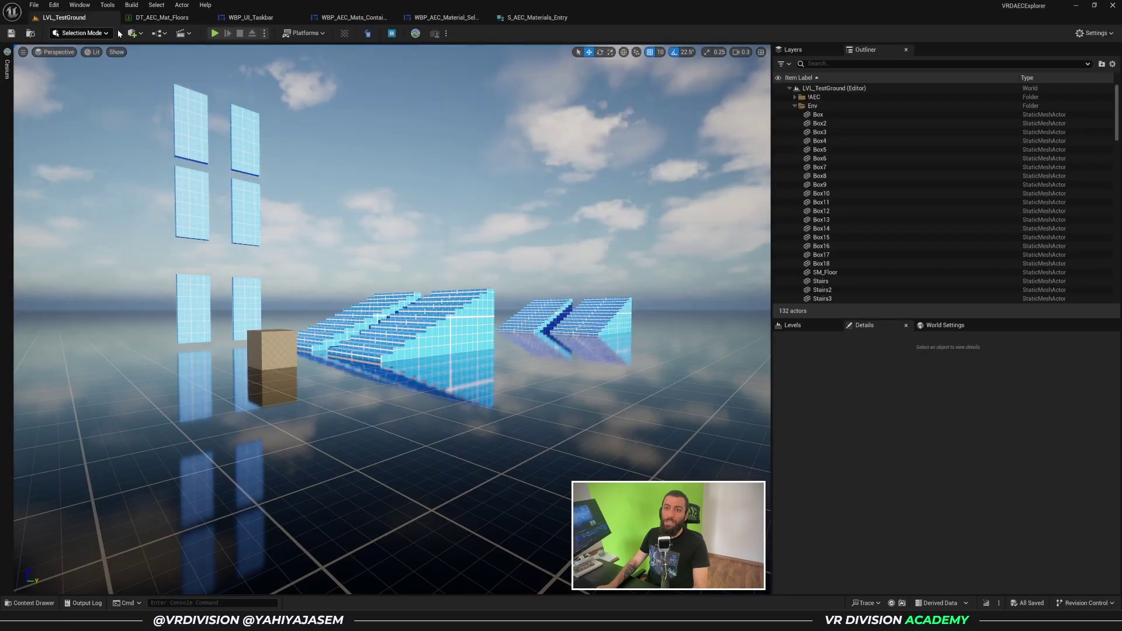
pyautogui.click(214, 33)
pyautogui.click(78, 207)
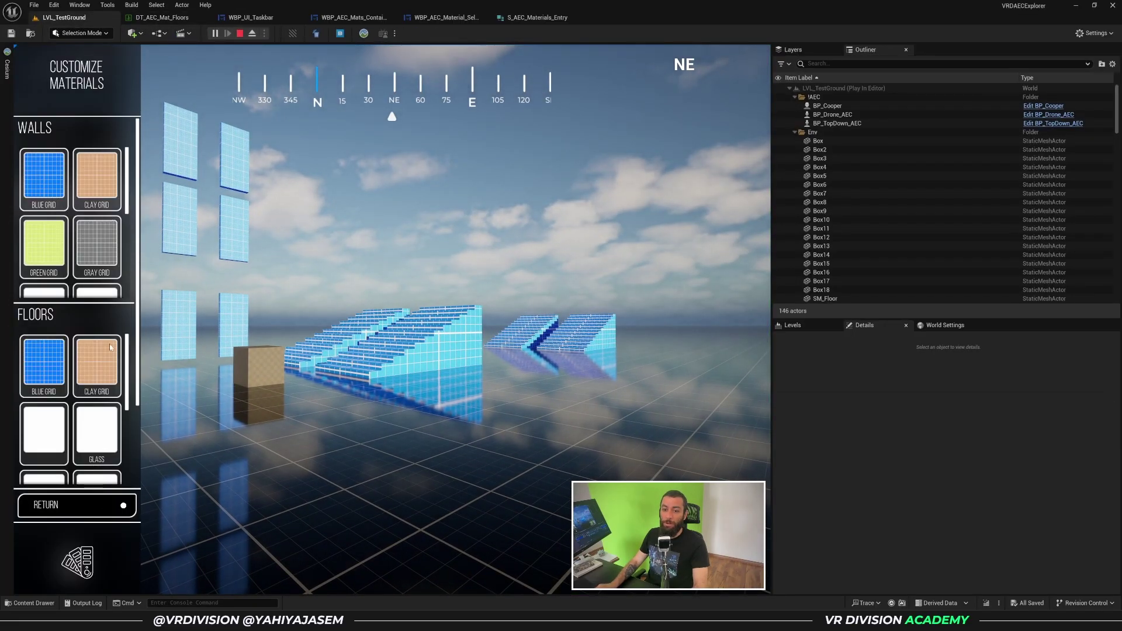
pyautogui.scroll(-1, 76, 371)
pyautogui.click(108, 373)
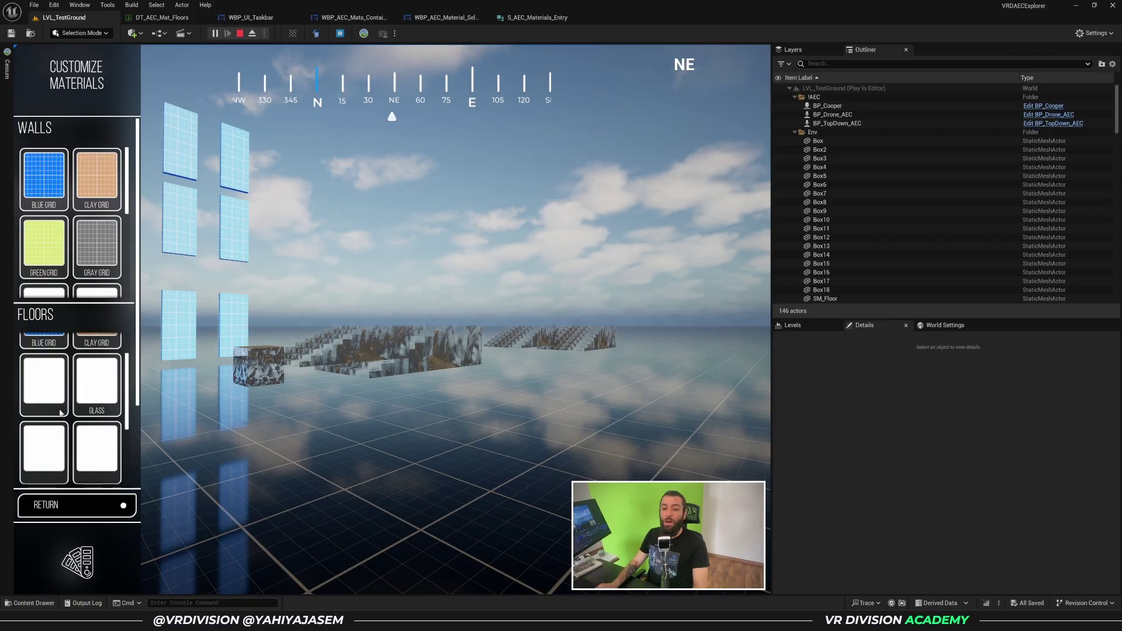
pyautogui.click(70, 504)
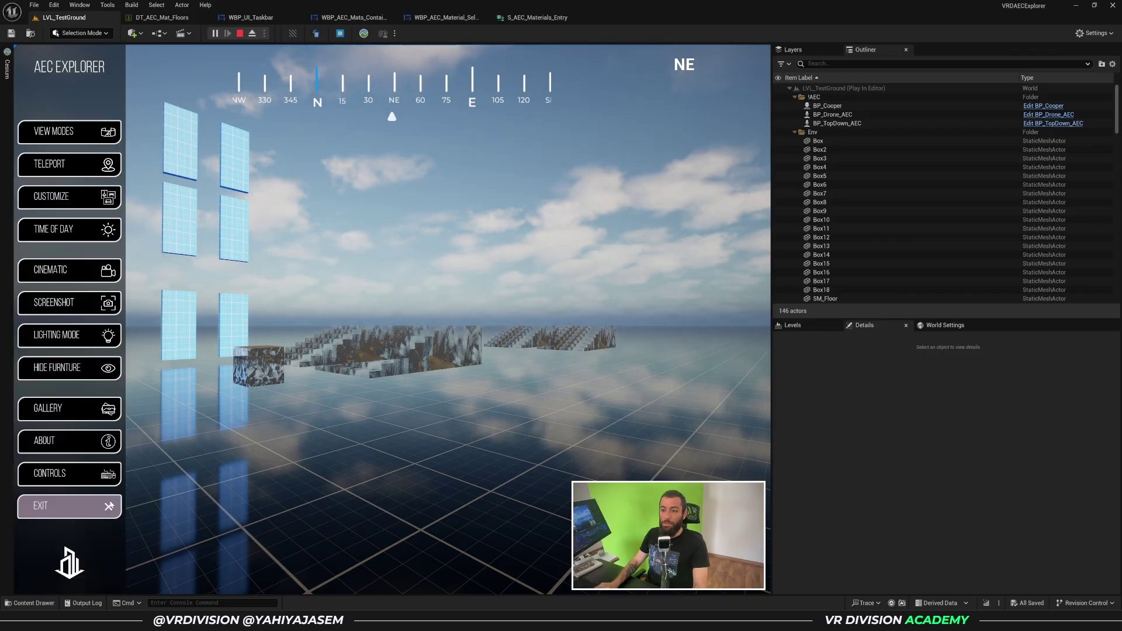
pyautogui.click(70, 504)
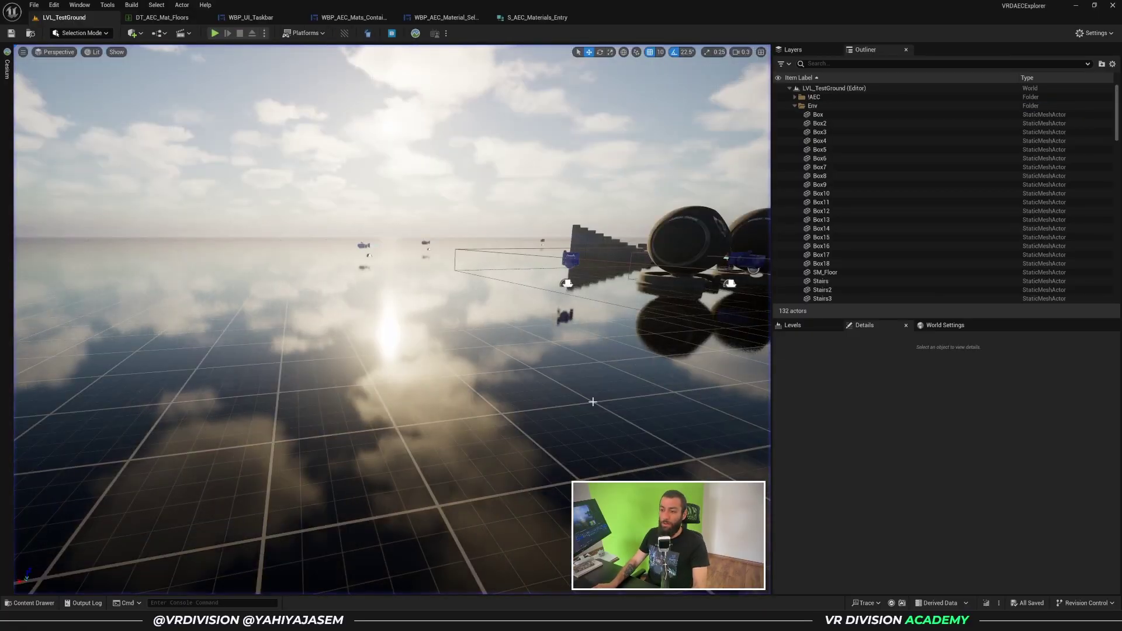
# Fly to the row of beds in the test level and select the BP_MaterialSelector2 actor
pyautogui.press('Escape')
pyautogui.moveTo(556, 337); pyautogui.dragTo(263, 337, button='right')
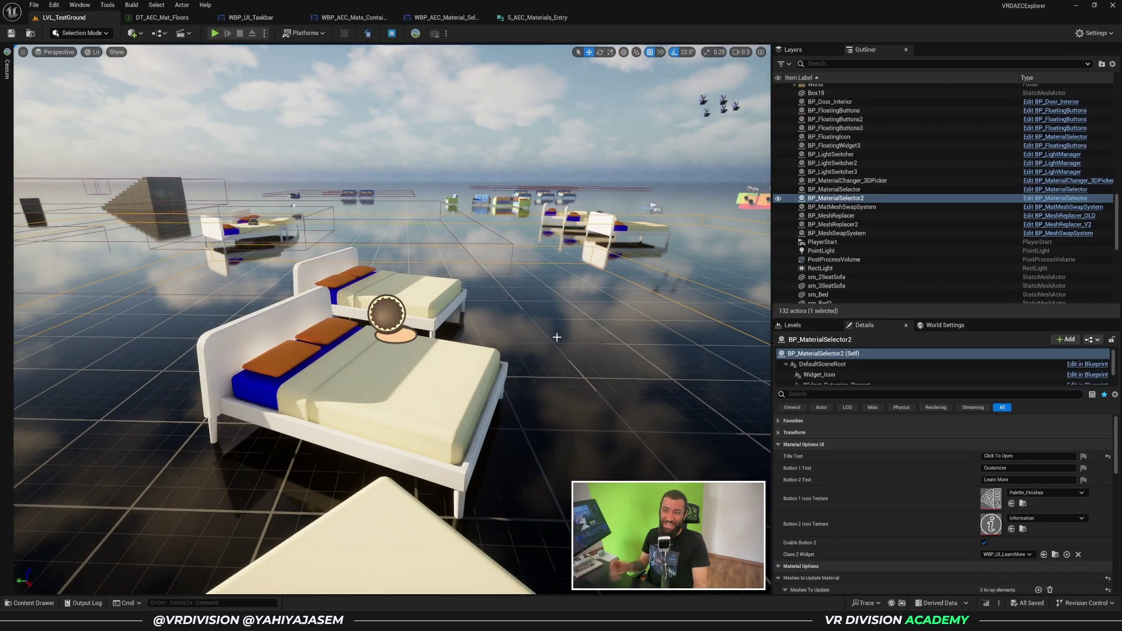
pyautogui.press('s')
pyautogui.moveTo(556, 337); pyautogui.dragTo(421, 337, button='right')
pyautogui.moveTo(320, 139); pyautogui.dragTo(319, 140, button='right')
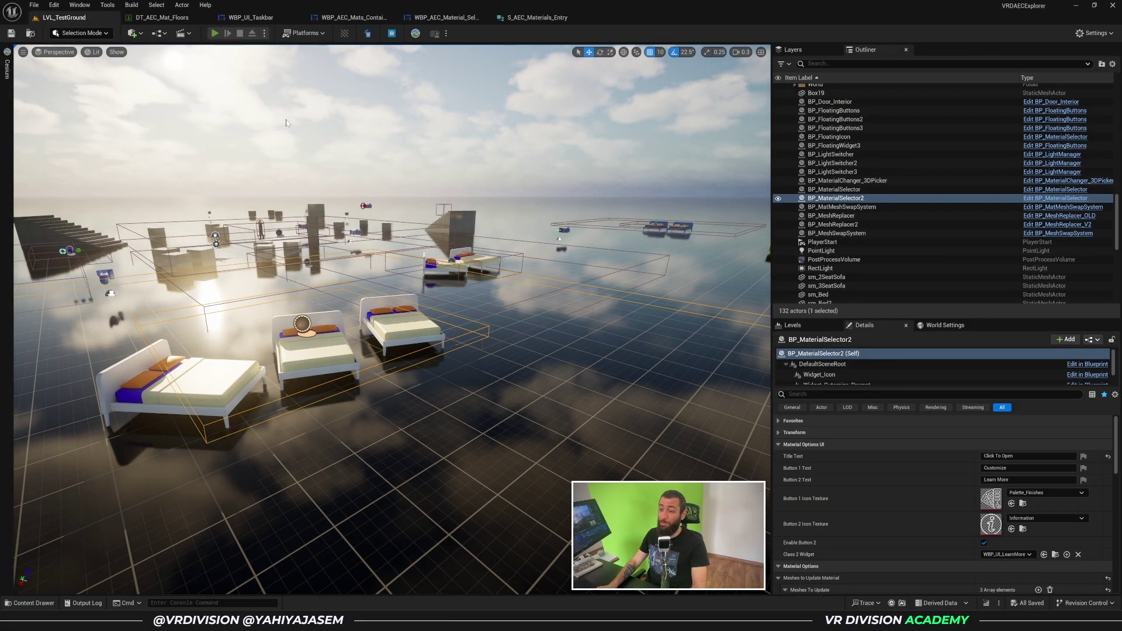
# Start a play session in front of the beds and open the Customize Materials menu
pyautogui.hotkey('alt', 'p')
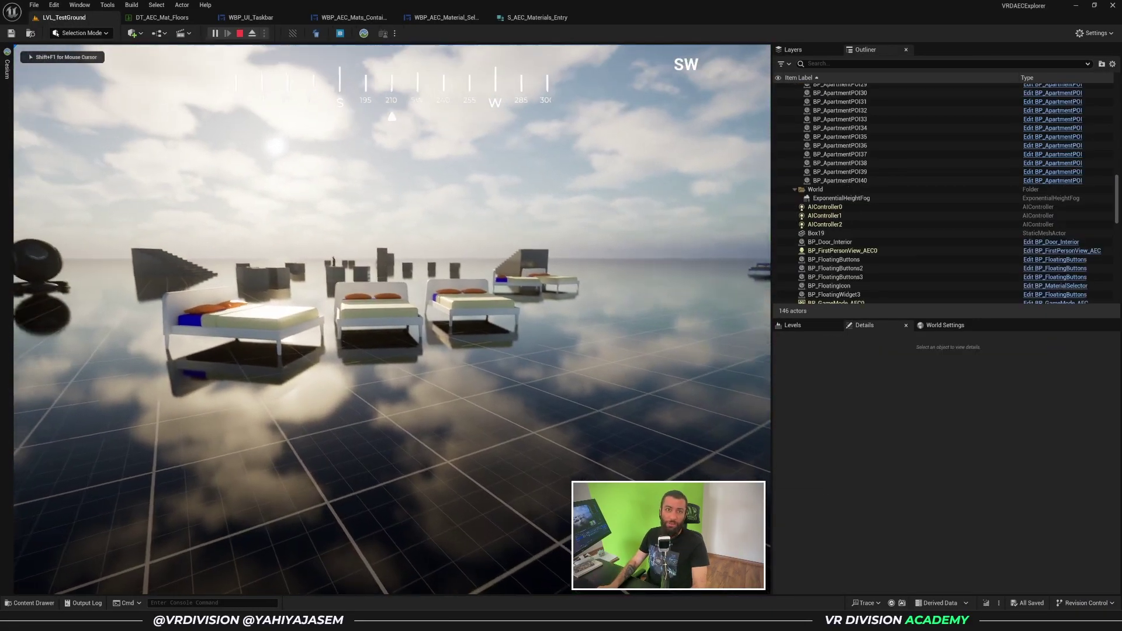
pyautogui.press('w')
pyautogui.press('w')
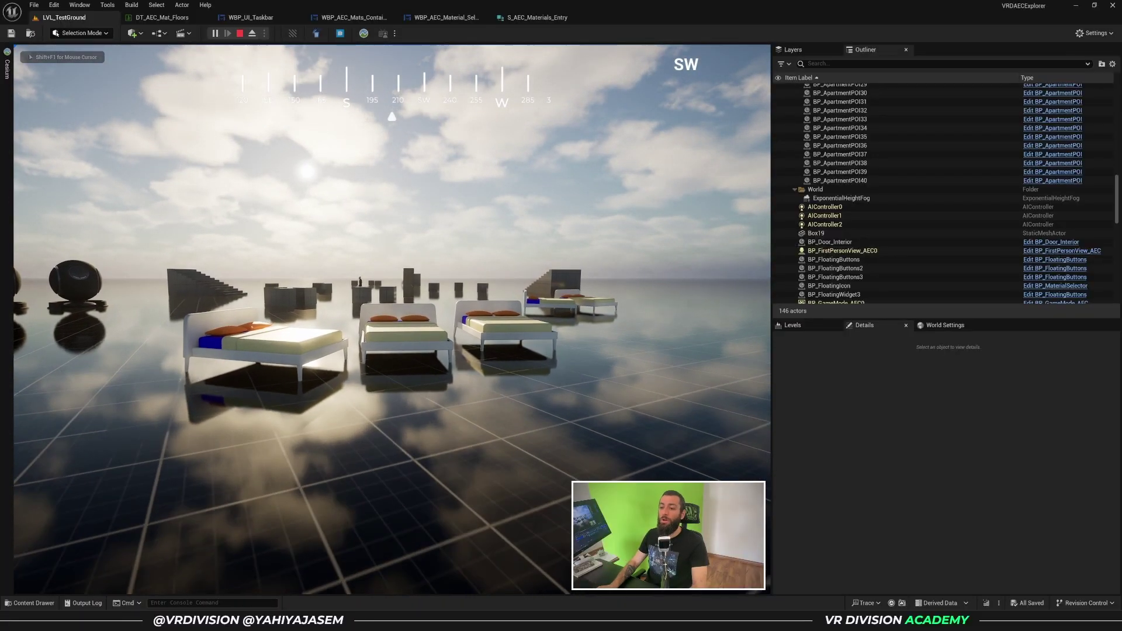
pyautogui.press('Tab')
pyautogui.click(48, 207)
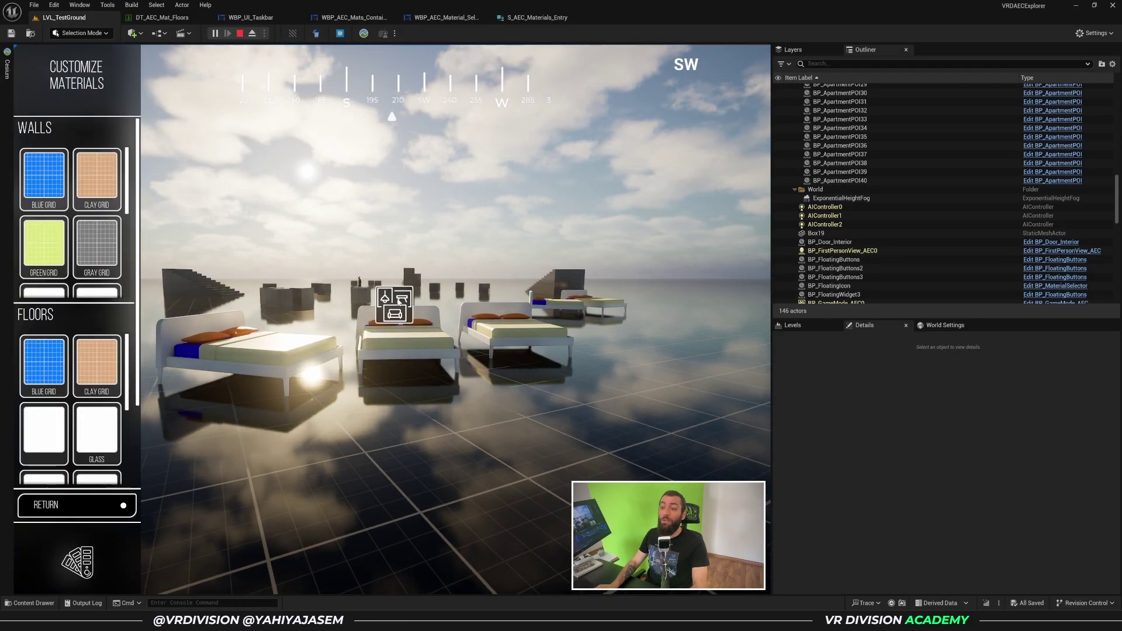
# Close the Customize Materials menu and walk up to the middle bed's floating Click To Open panel
pyautogui.press('Tab')
pyautogui.press('w')
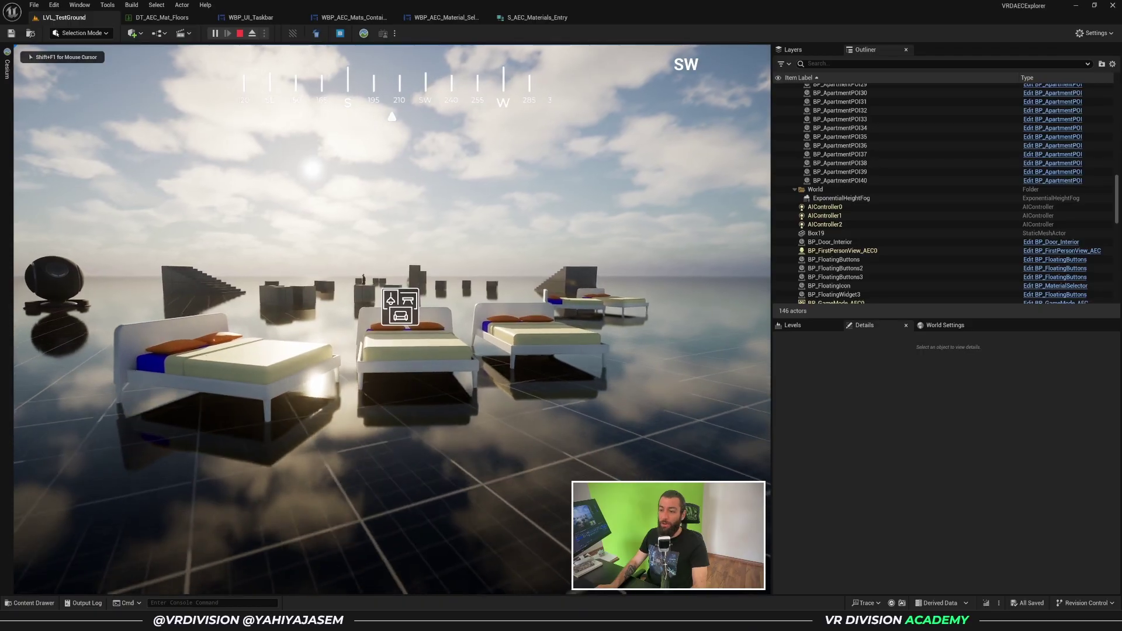
pyautogui.press('w')
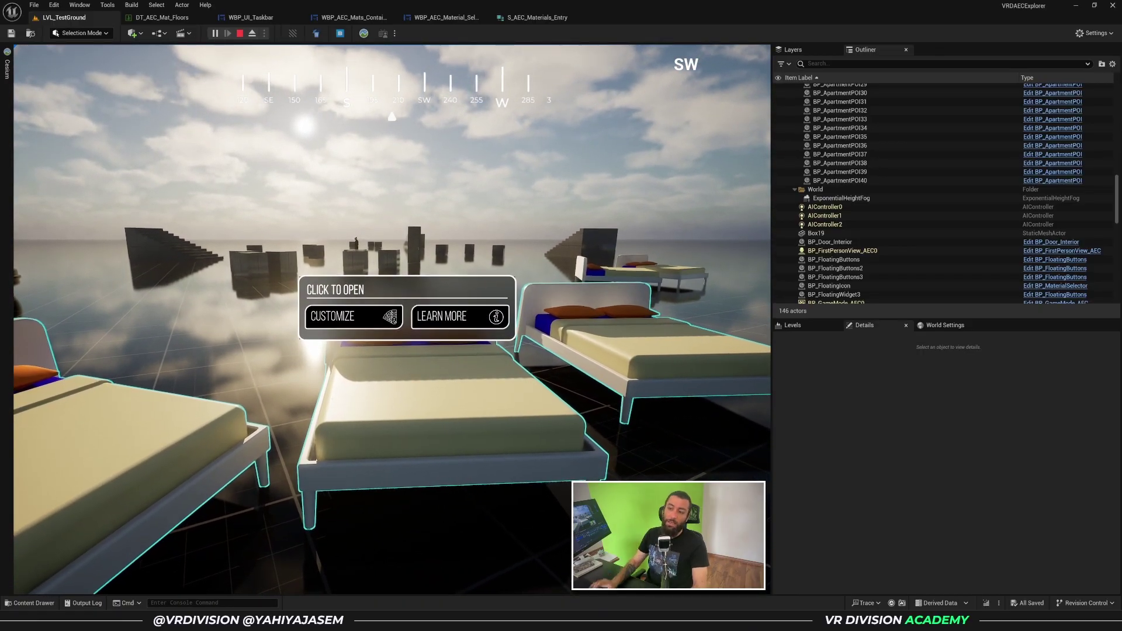
# Open the bed's Learn More menu, read its text to the end and close it
pyautogui.click(480, 308)
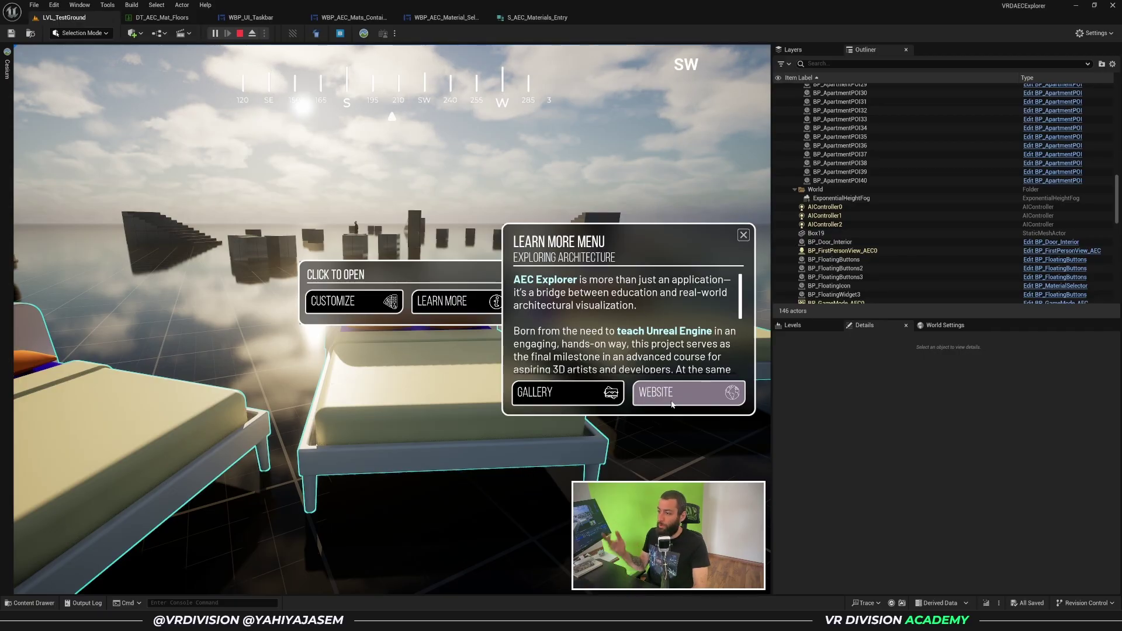
pyautogui.scroll(-5, 657, 321)
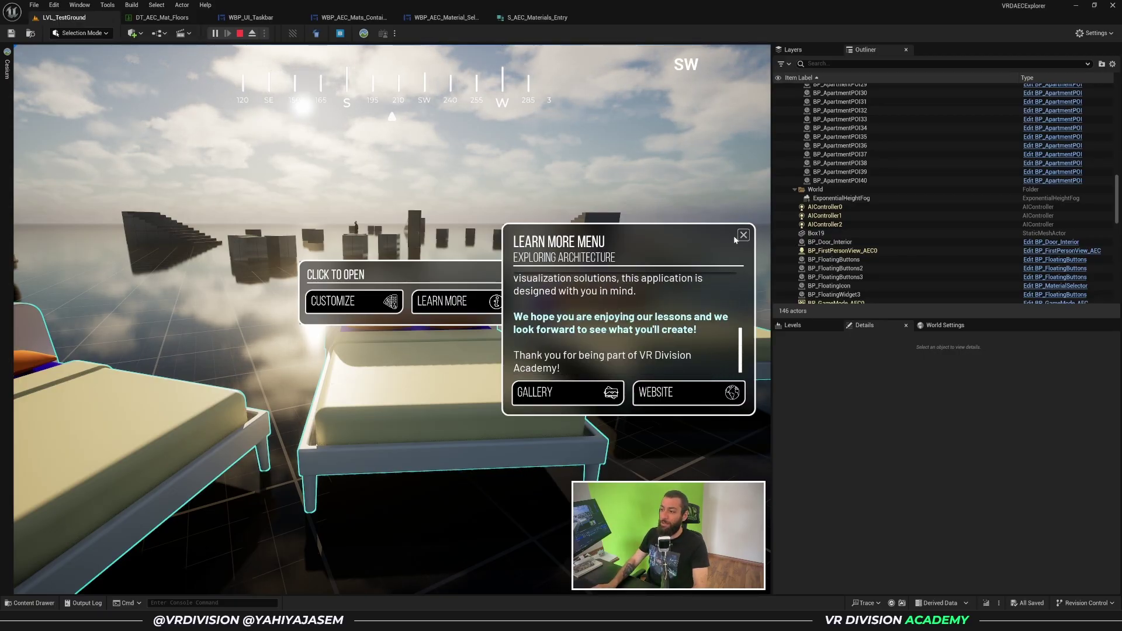
pyautogui.click(743, 236)
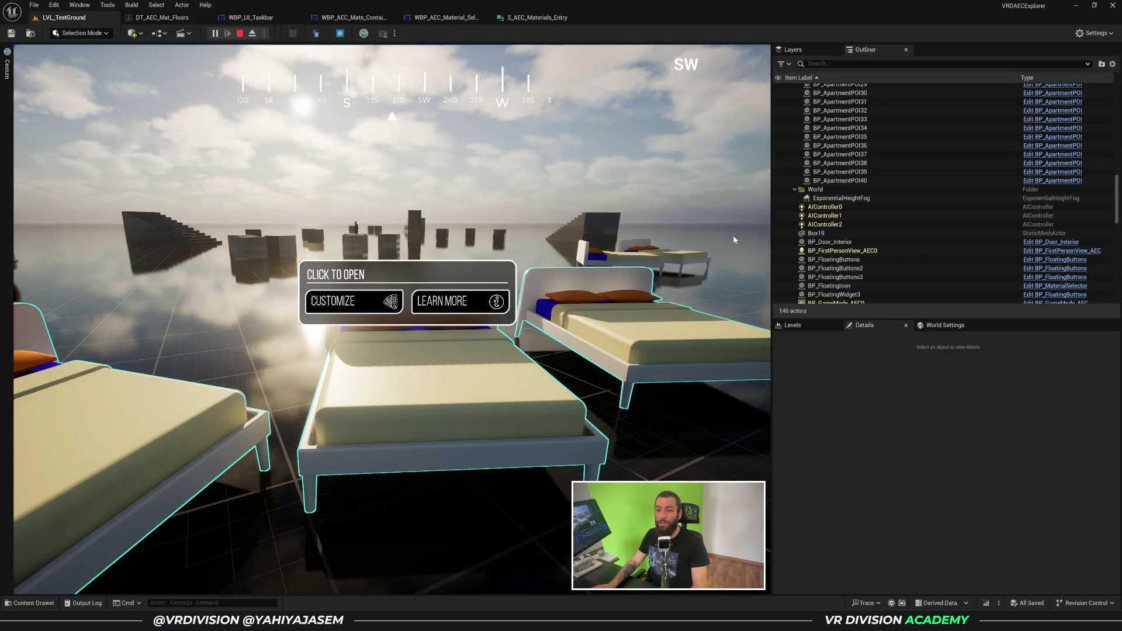
# Open the bed's Customize selector, apply Options 1 through 4, switch back to Option 3, and end the play session
pyautogui.click(321, 308)
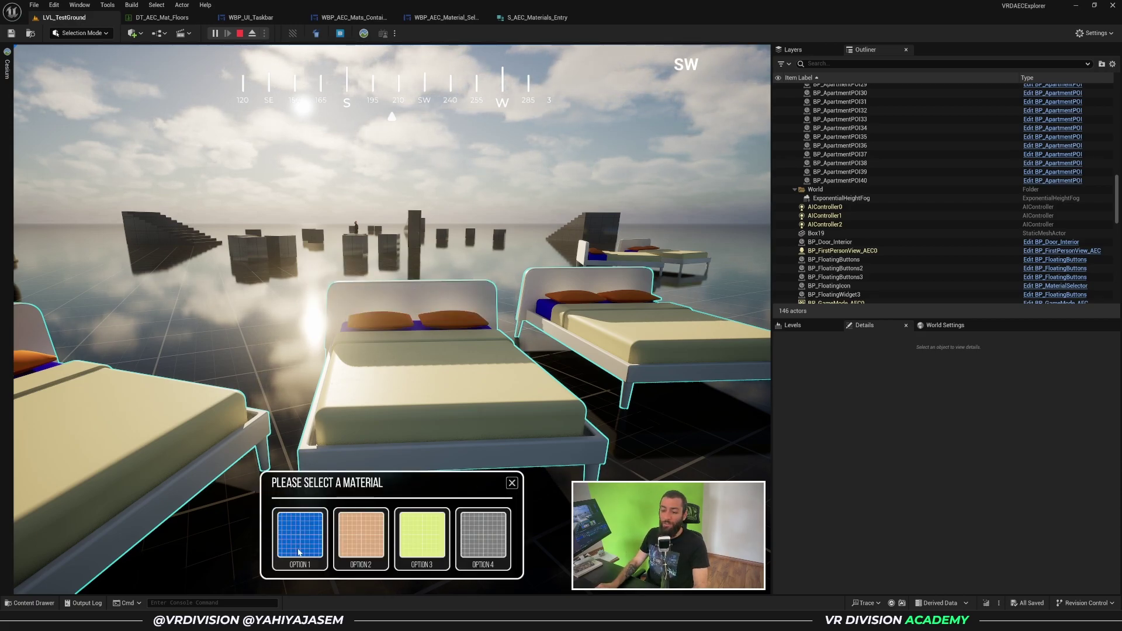
pyautogui.click(315, 537)
pyautogui.click(360, 539)
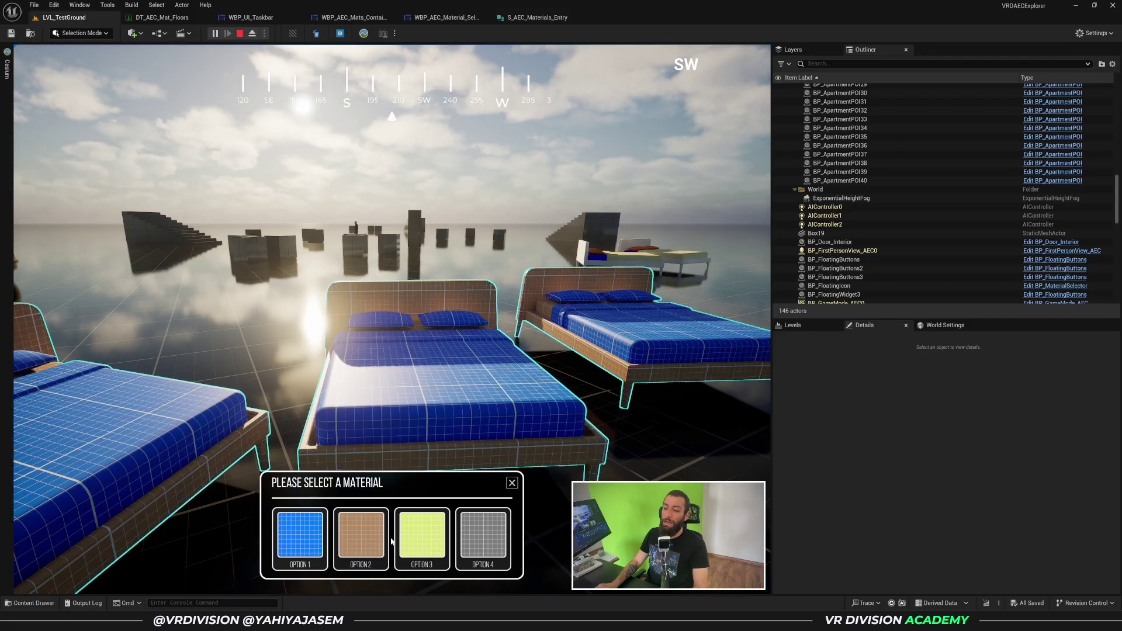
pyautogui.click(426, 540)
pyautogui.click(482, 537)
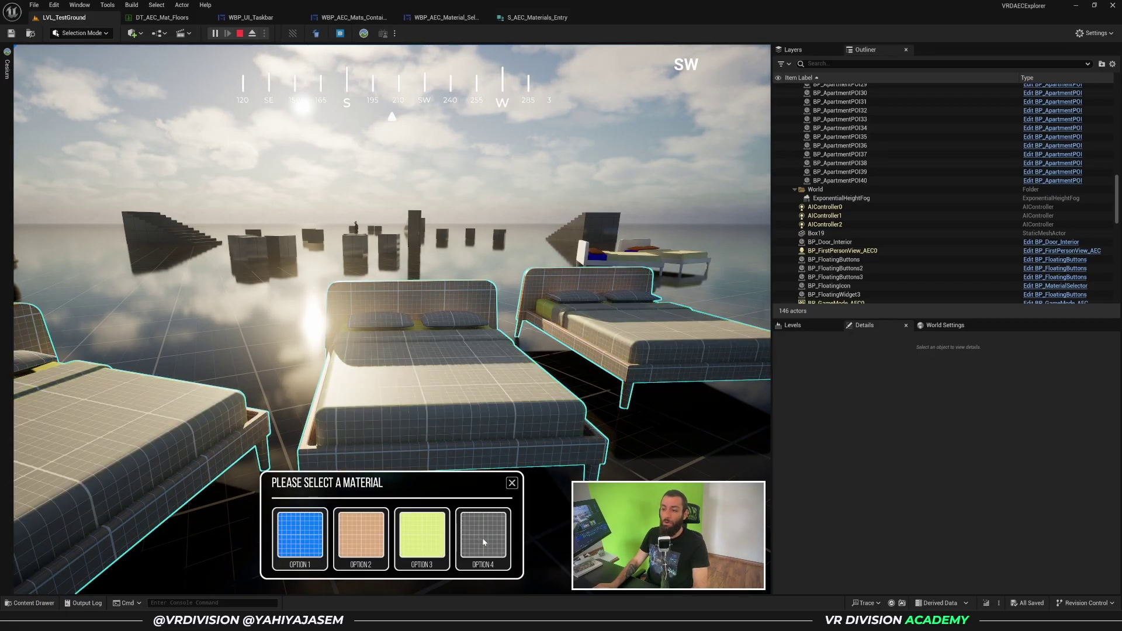
pyautogui.click(426, 541)
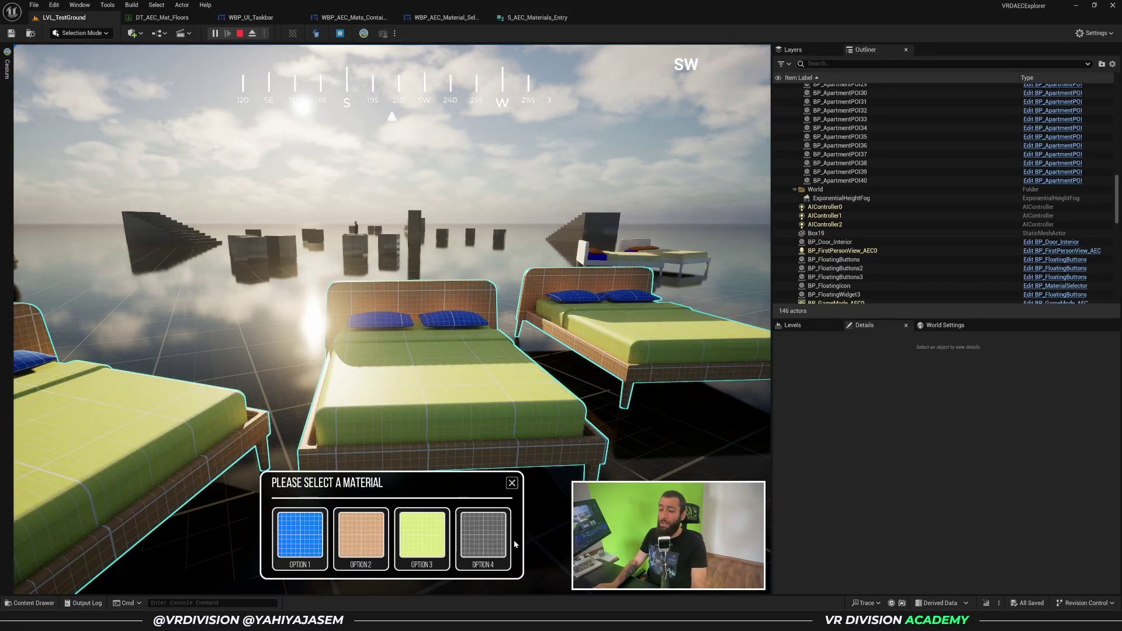
pyautogui.press('Escape')
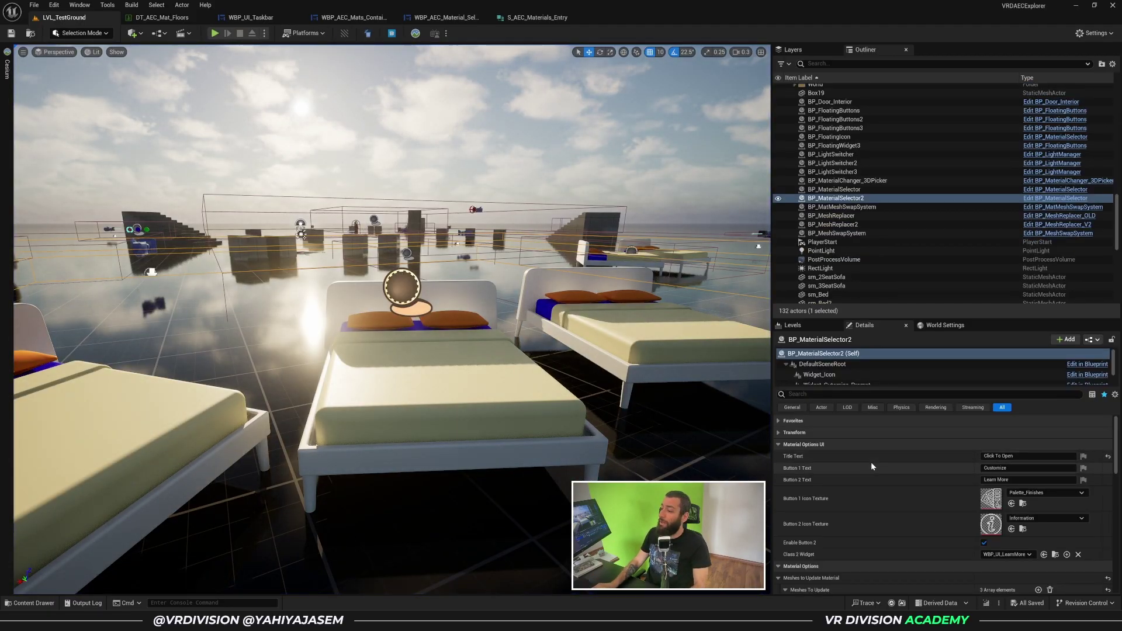
# Collapse the Material Options UI settings and examine the Meshes To Update and Available Materials Options arrays of BP_MaterialSelector2
pyautogui.click(800, 445)
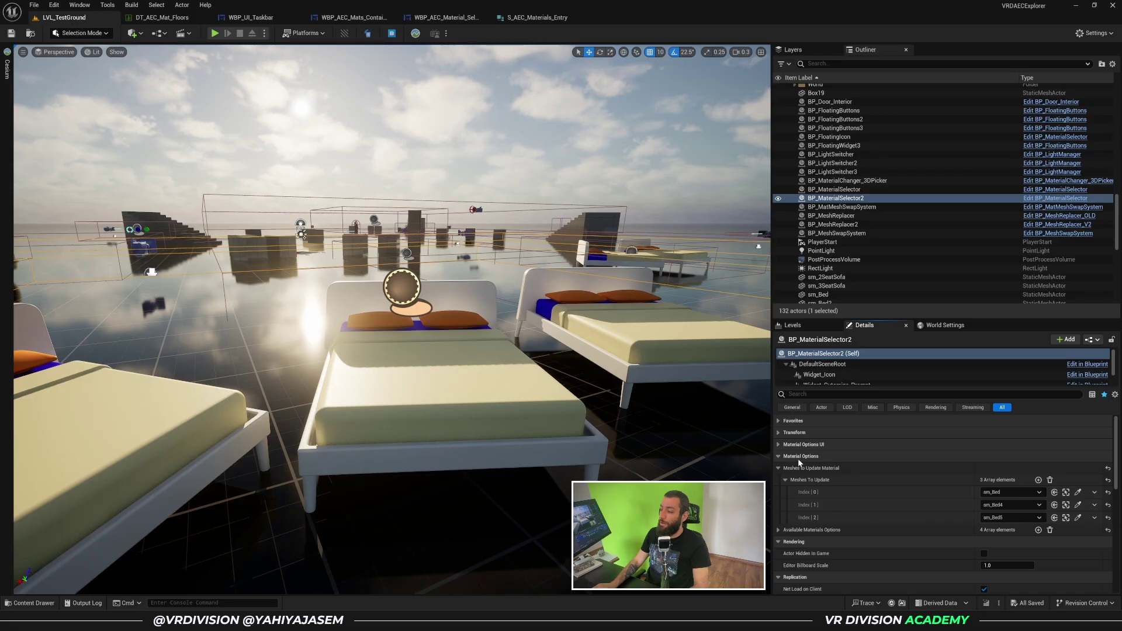
pyautogui.click(785, 480)
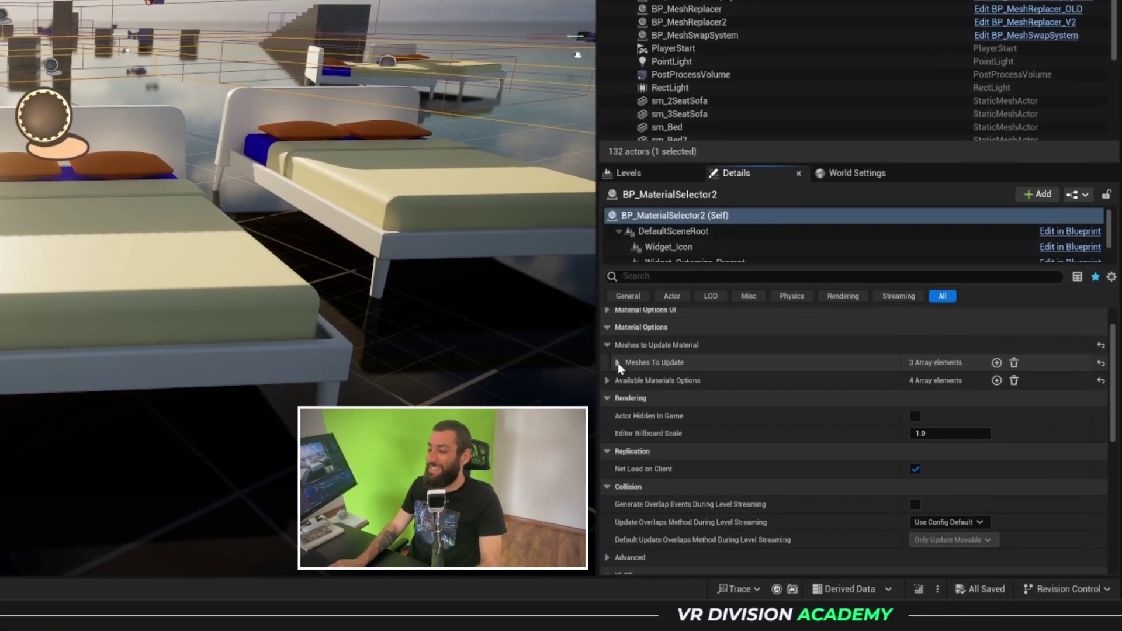
pyautogui.click(618, 362)
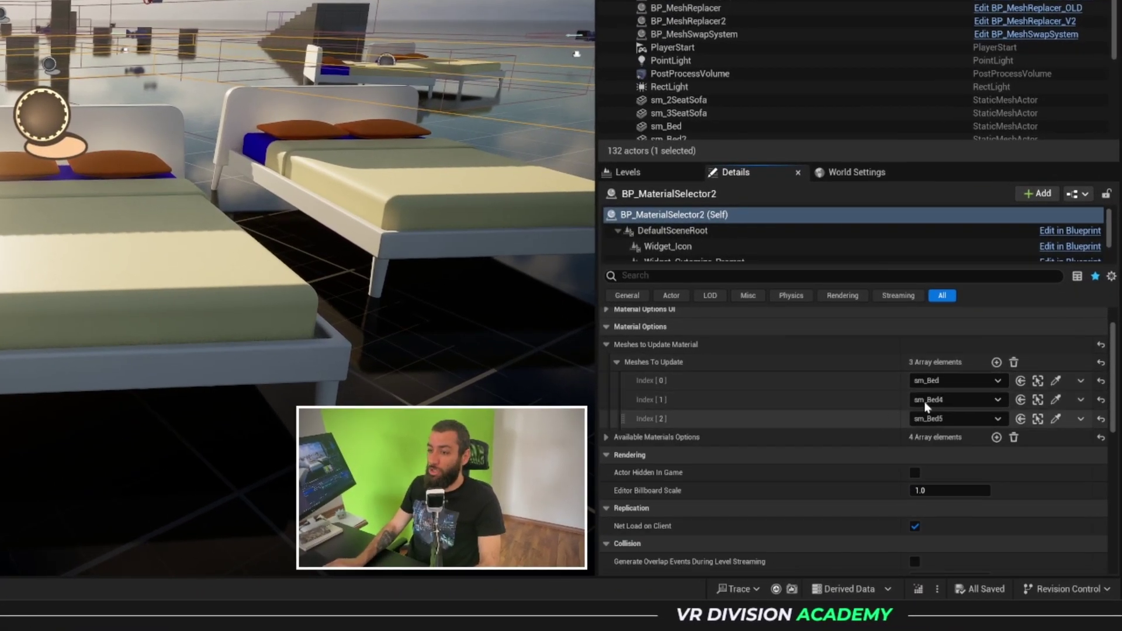
pyautogui.scroll(-2, 638, 397)
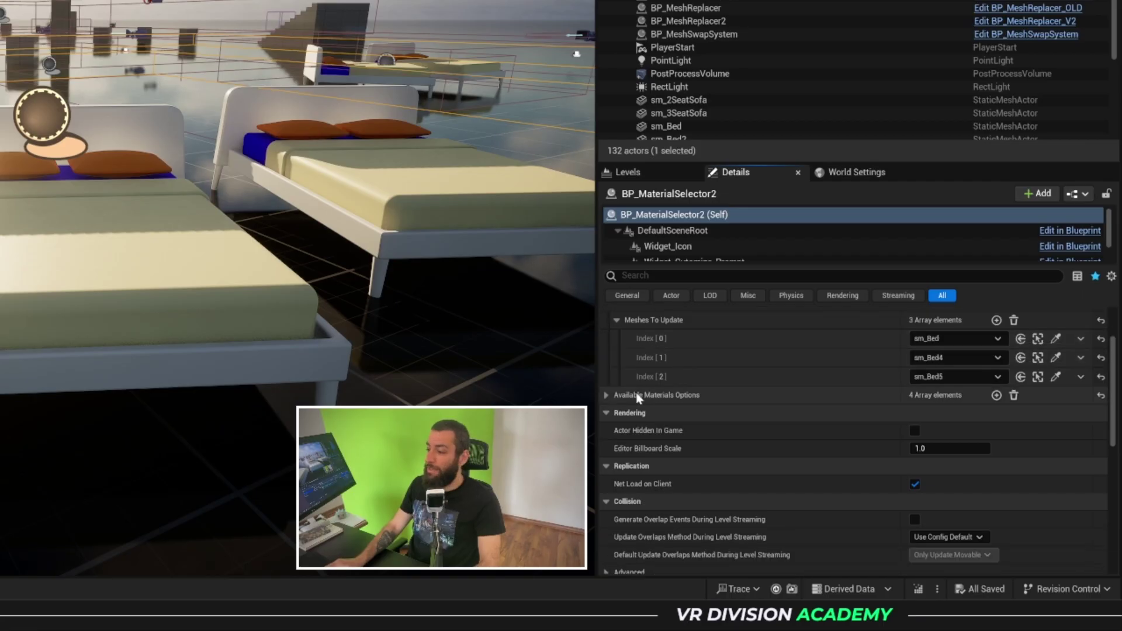
pyautogui.click(607, 396)
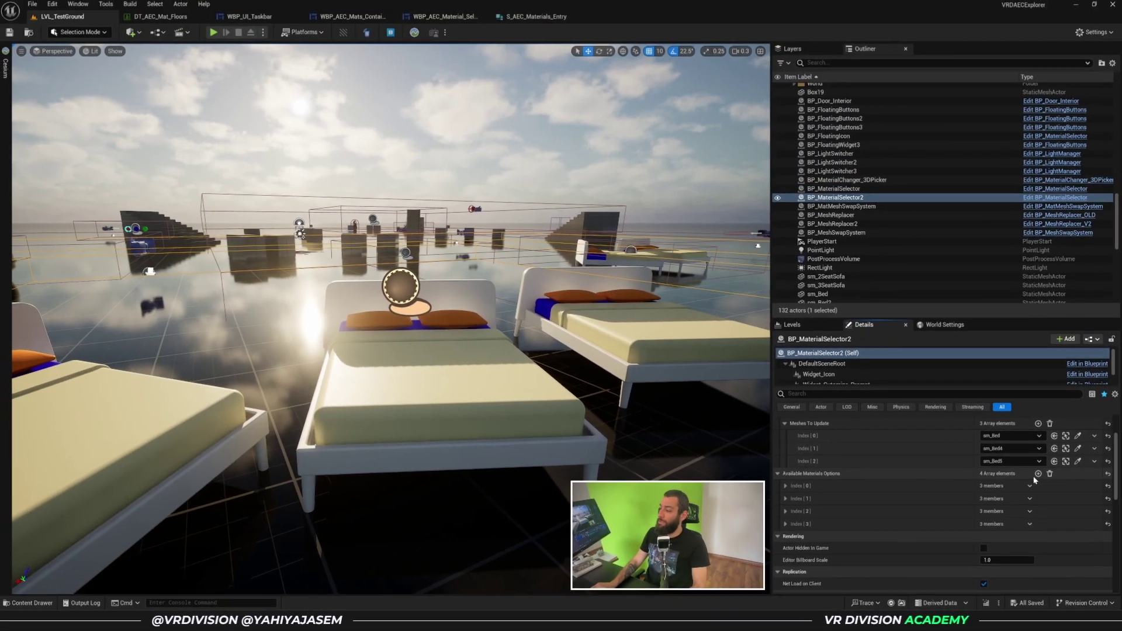
# Add five empty elements to the Available Materials Options array of BP_MaterialSelector2
pyautogui.click(997, 395)
pyautogui.click(1038, 474)
pyautogui.click(1038, 474)
pyautogui.click(1038, 473)
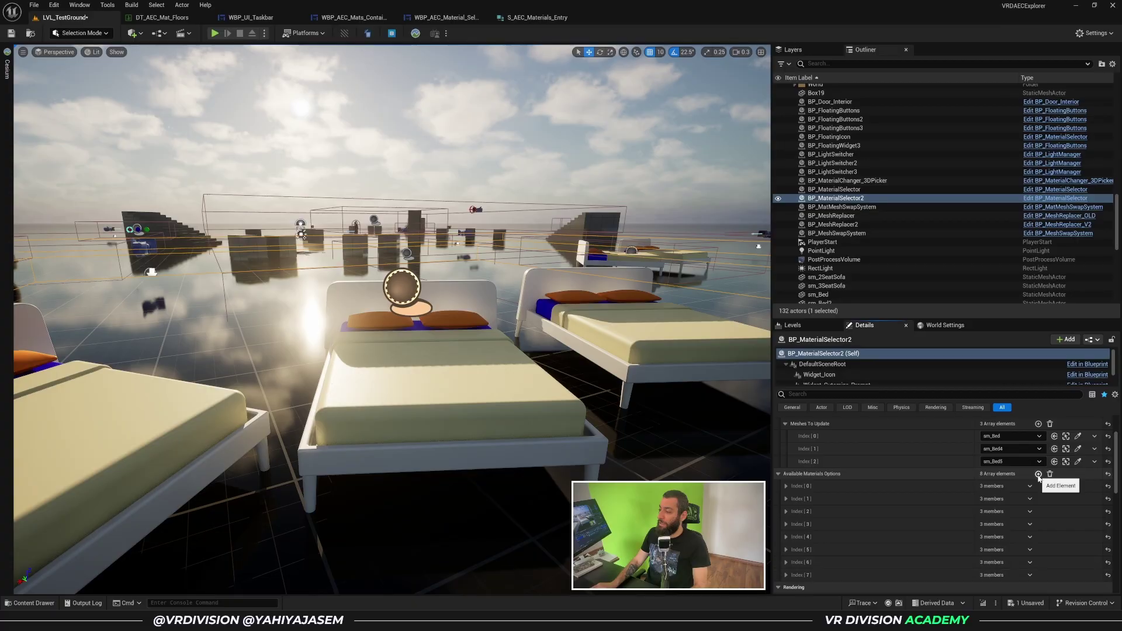
# Run a play session, open the bed's material selector, look through its extended option list, and stop the session
pyautogui.click(215, 33)
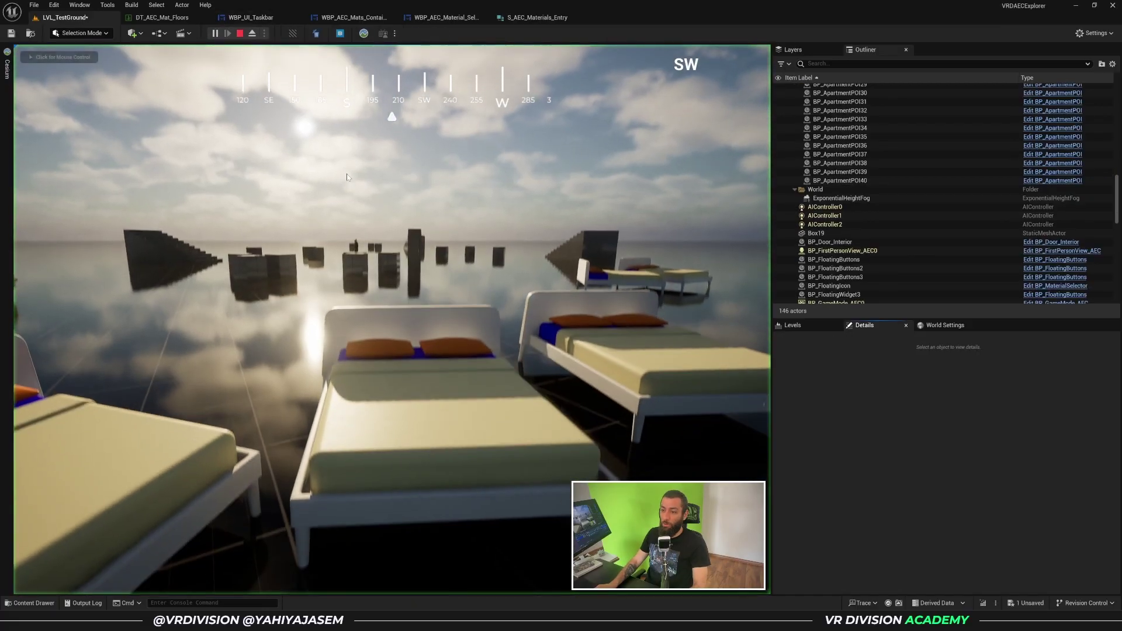
pyautogui.click(39, 197)
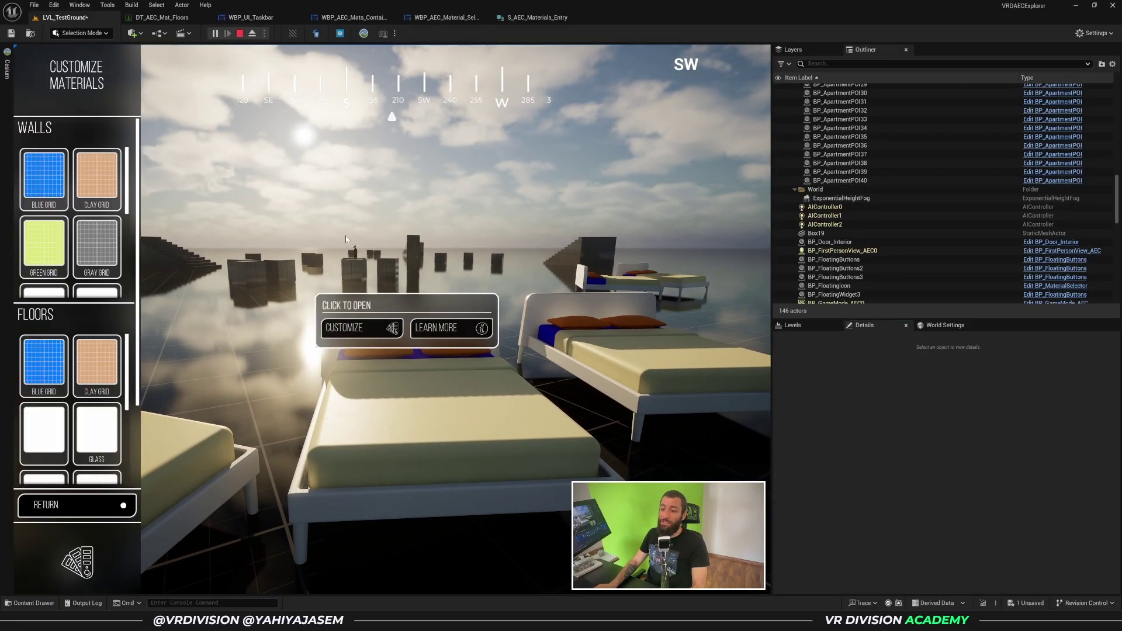
pyautogui.click(376, 330)
pyautogui.scroll(-5, 403, 516)
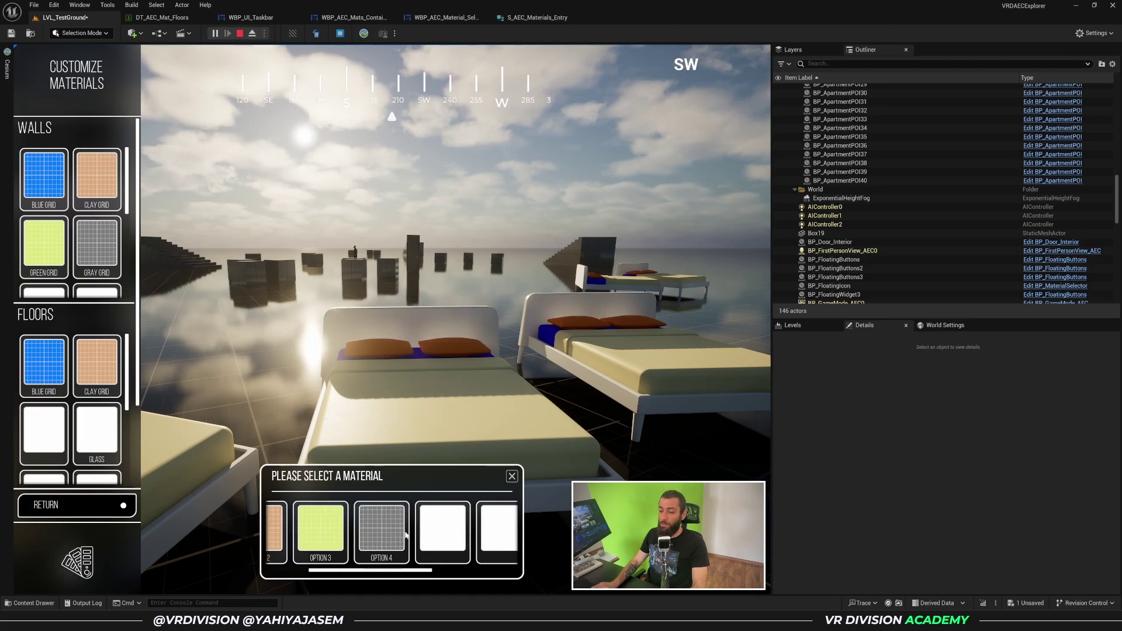
pyautogui.scroll(4, 469, 540)
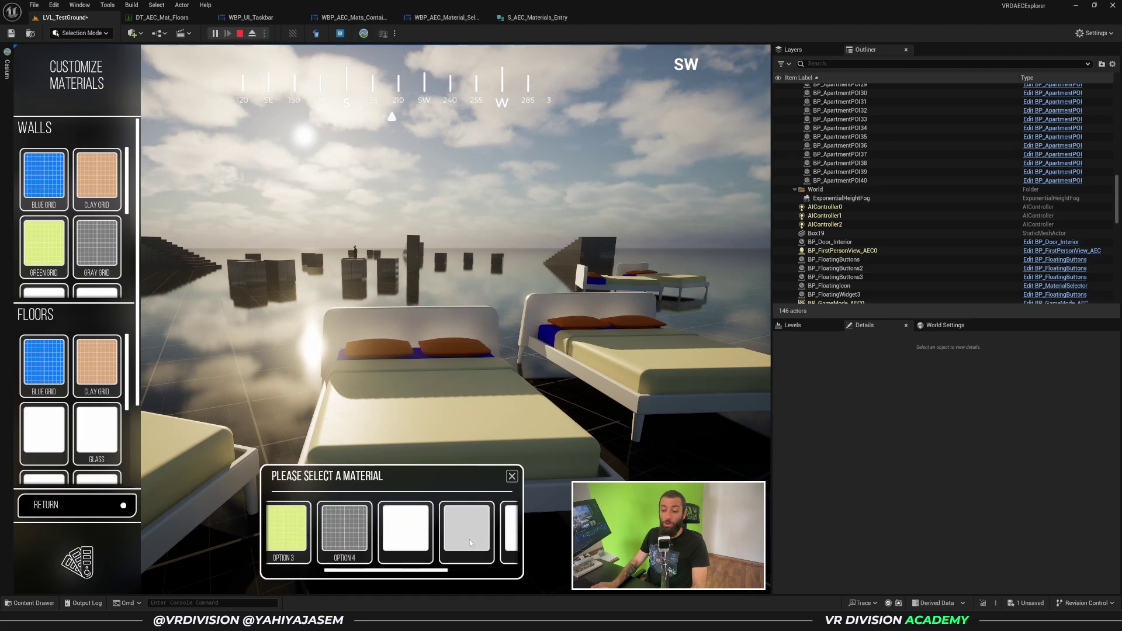
pyautogui.scroll(-1, 447, 538)
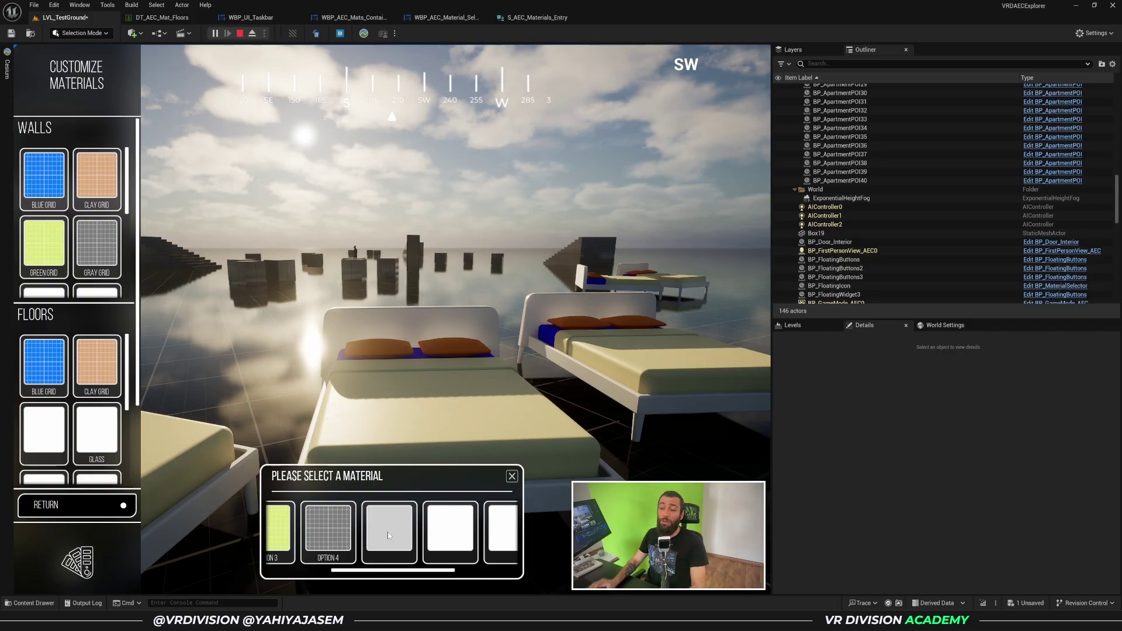
pyautogui.press('Escape')
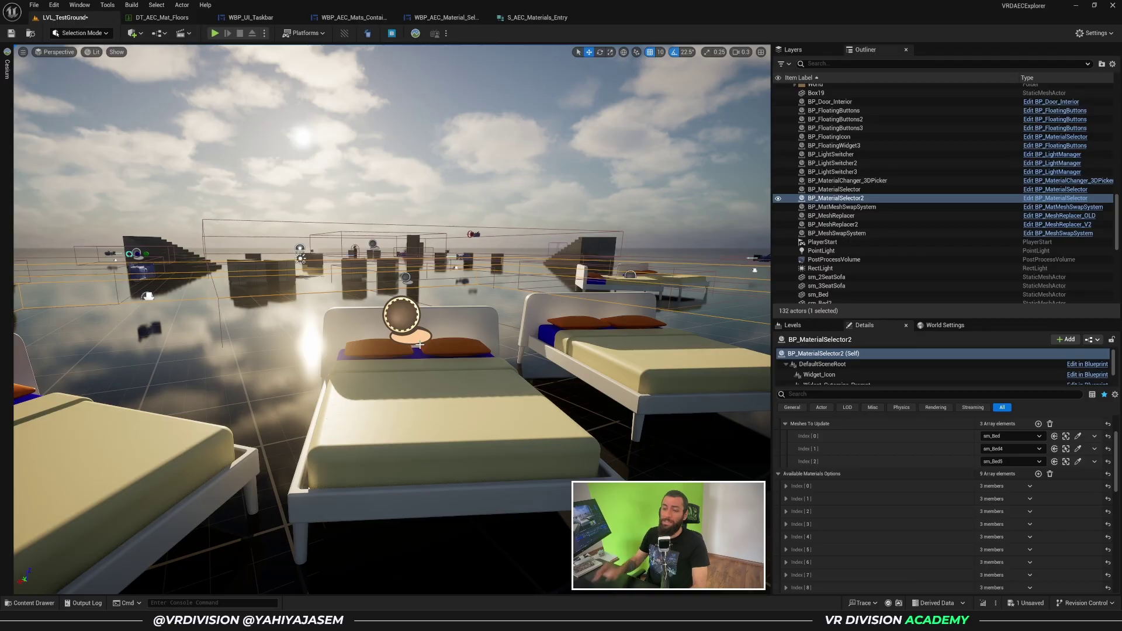
# Select the middle bed's BP_MaterialSelector2, locate its blueprint asset, and go up to the BaseBlueprints folder
pyautogui.moveTo(427, 356); pyautogui.dragTo(590, 334, button='right')
pyautogui.press('e')
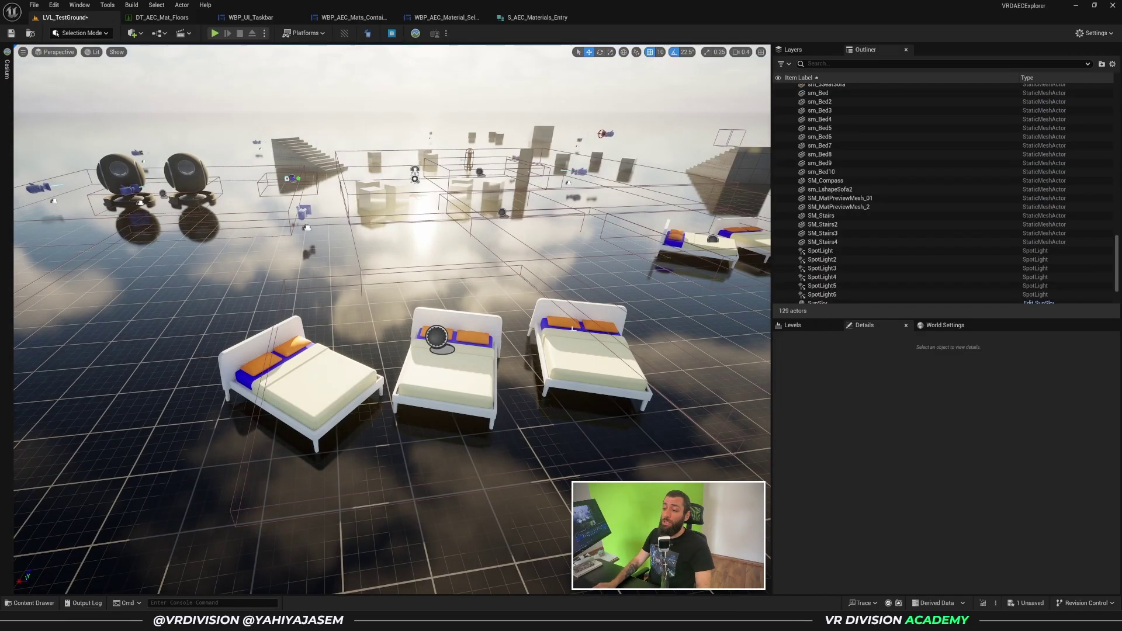
pyautogui.click(498, 356)
pyautogui.click(440, 337)
pyautogui.hotkey('ctrl', 'b')
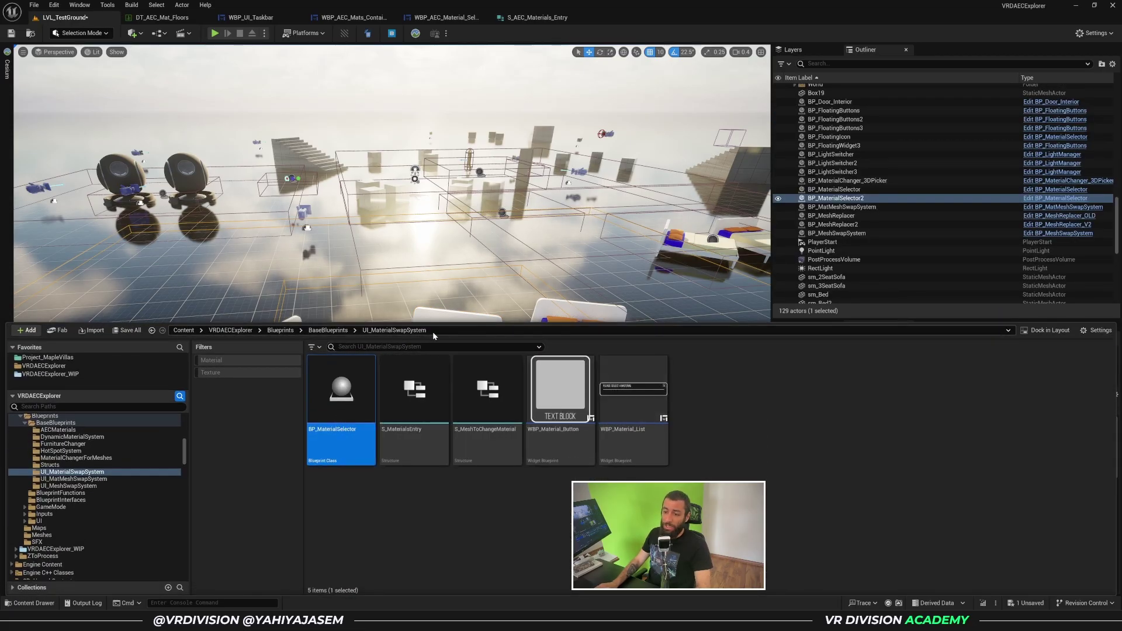
pyautogui.click(328, 330)
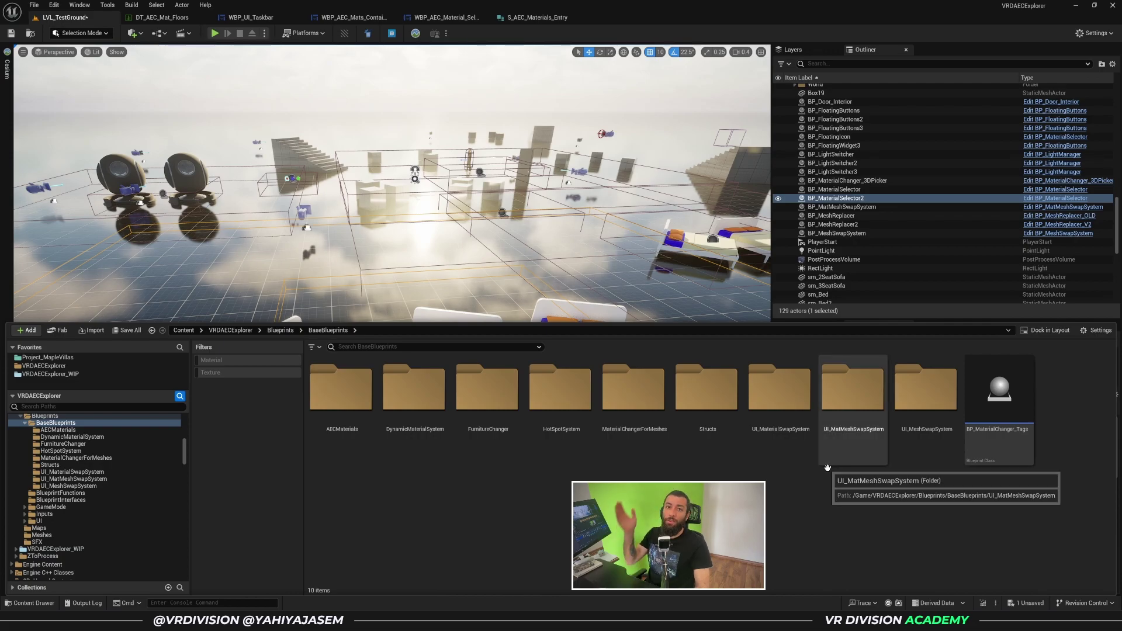
# Fly to the lone blue bed and select its BP_MeshSwapSystem actor
pyautogui.moveTo(593, 134); pyautogui.dragTo(741, 76, button='right')
pyautogui.press('w')
pyautogui.moveTo(496, 239); pyautogui.dragTo(578, 238, button='right')
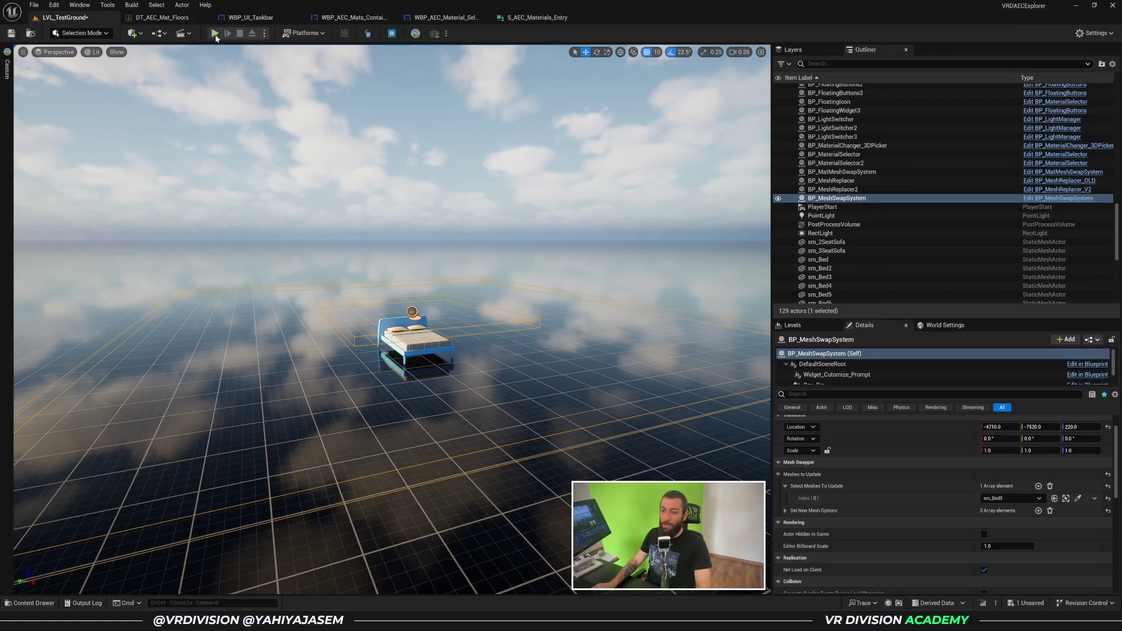
pyautogui.click(215, 35)
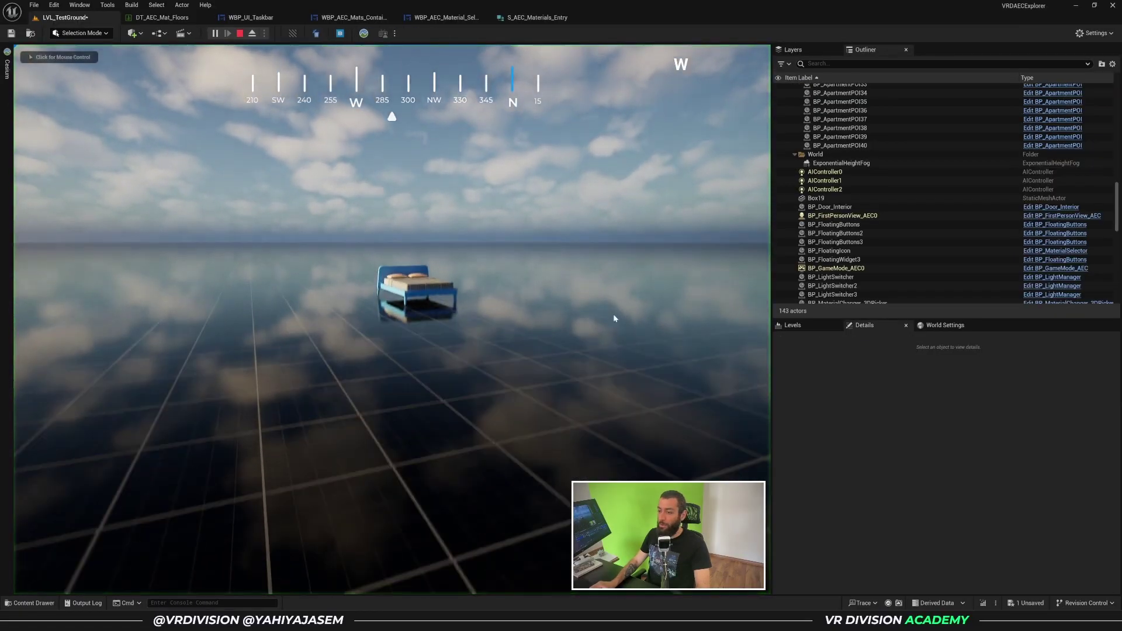
pyautogui.press('Escape')
pyautogui.press('f')
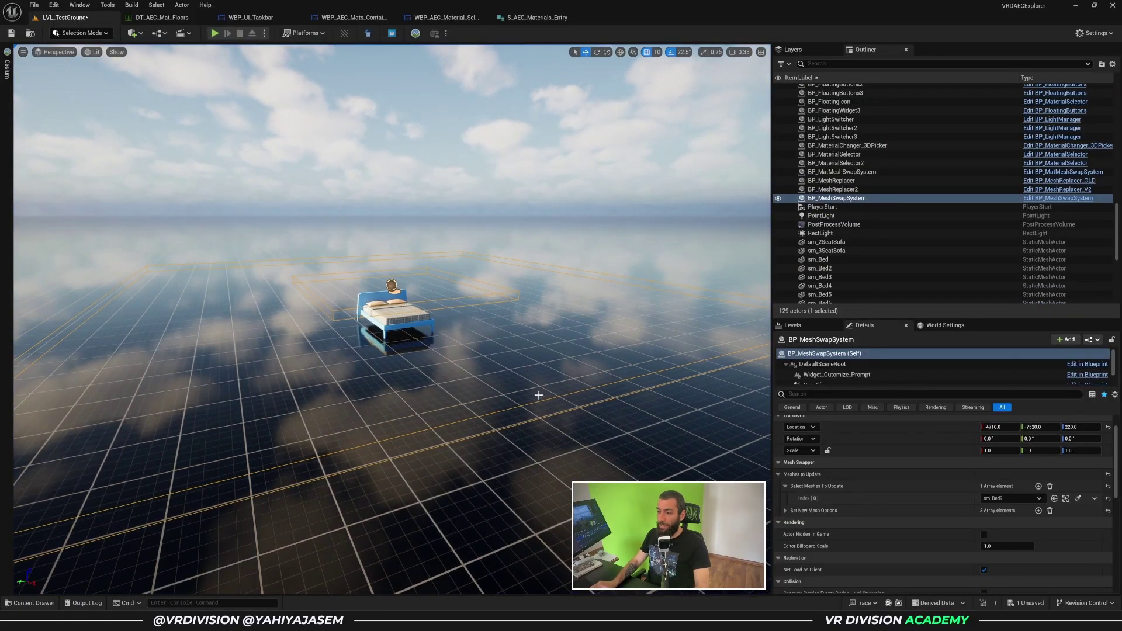
# Start a play session and walk up to the blue bed's floating Click To Swap Meshes panel
pyautogui.click(215, 33)
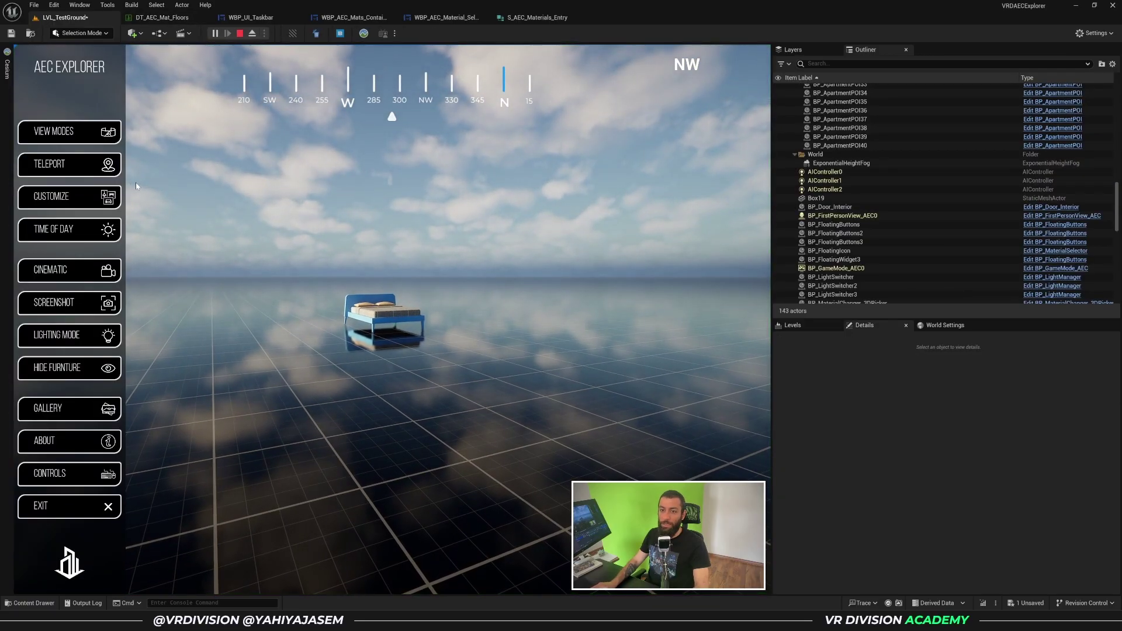
pyautogui.click(88, 196)
pyautogui.click(187, 203)
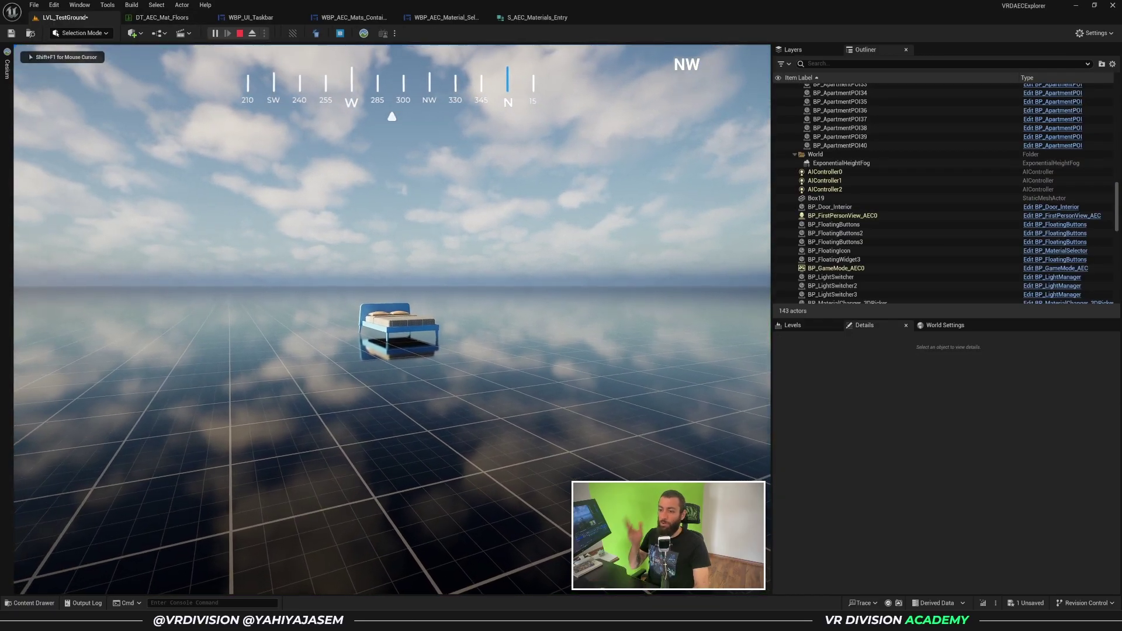
pyautogui.press('w')
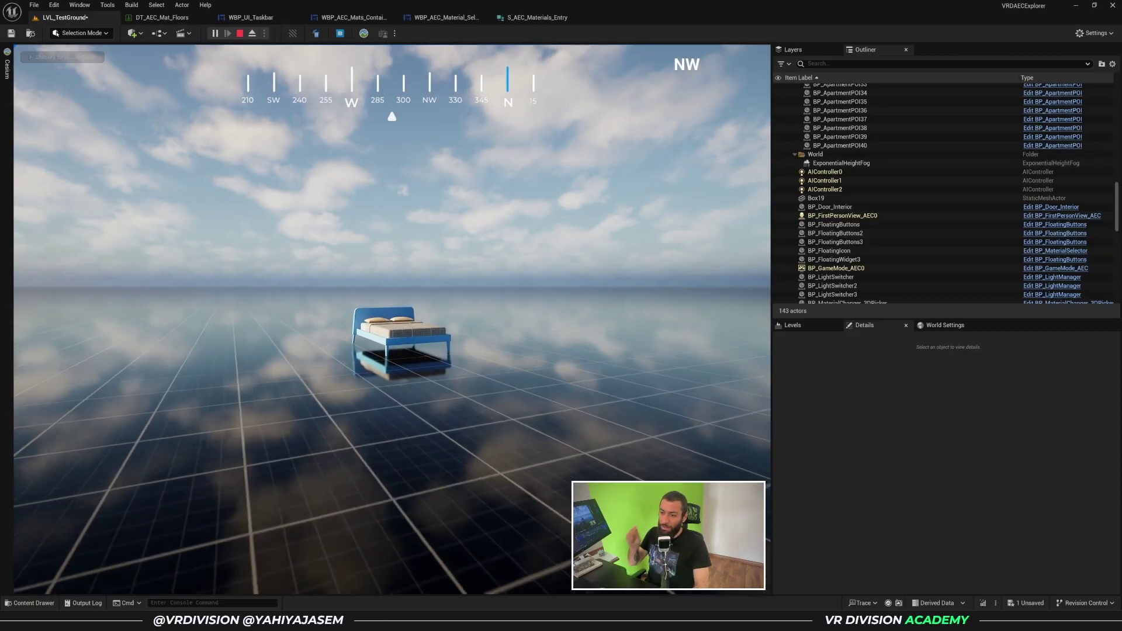
pyautogui.press('w')
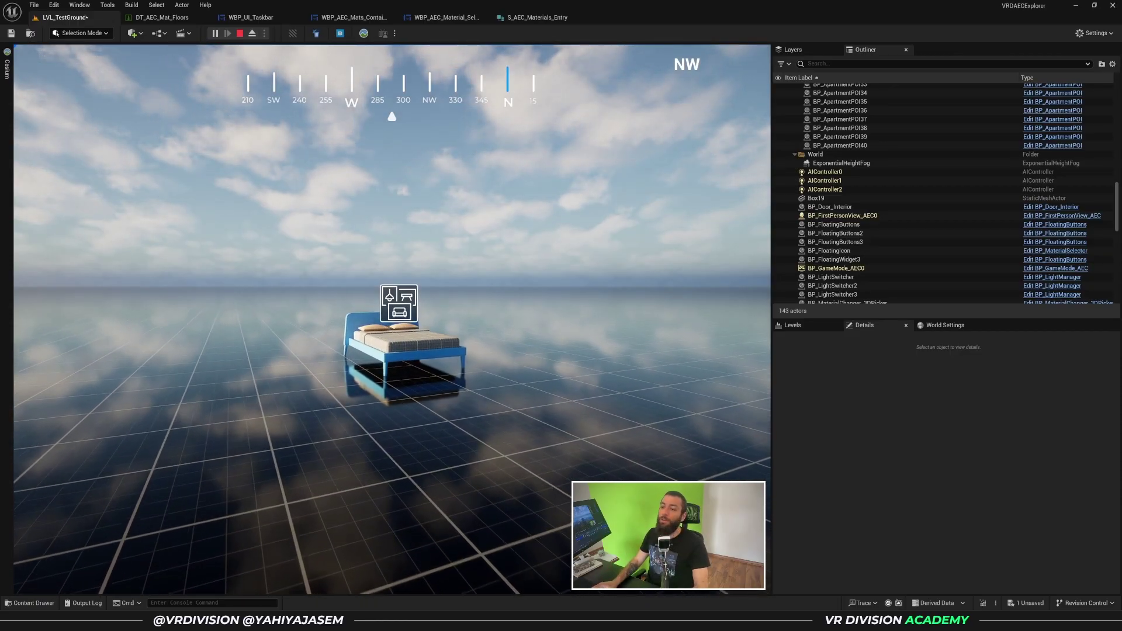
pyautogui.press('w')
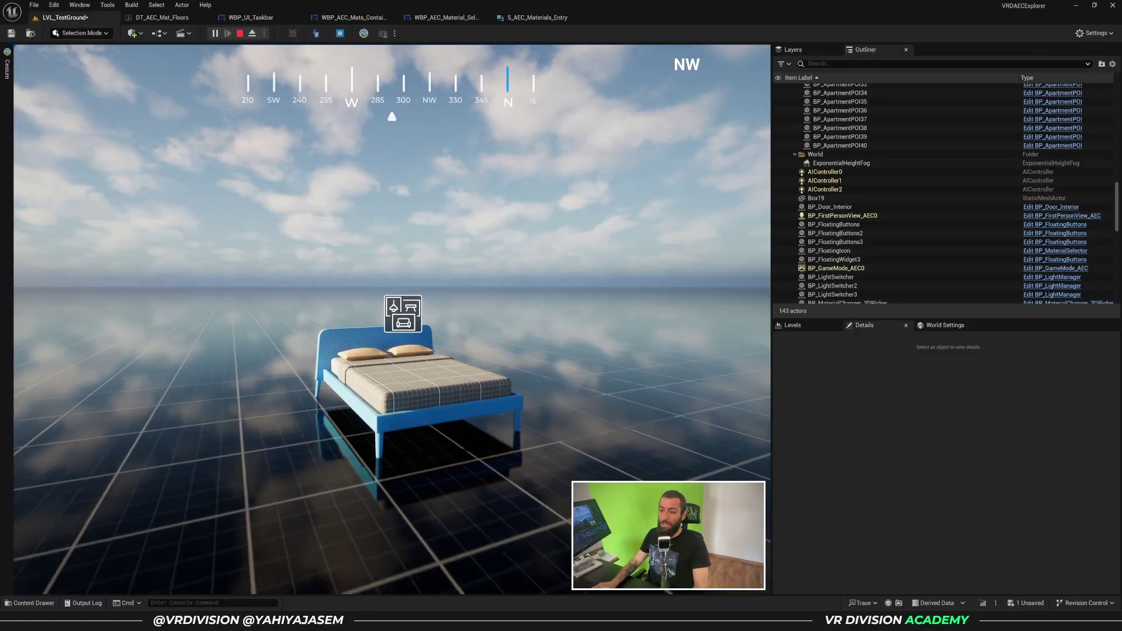
pyautogui.press('w')
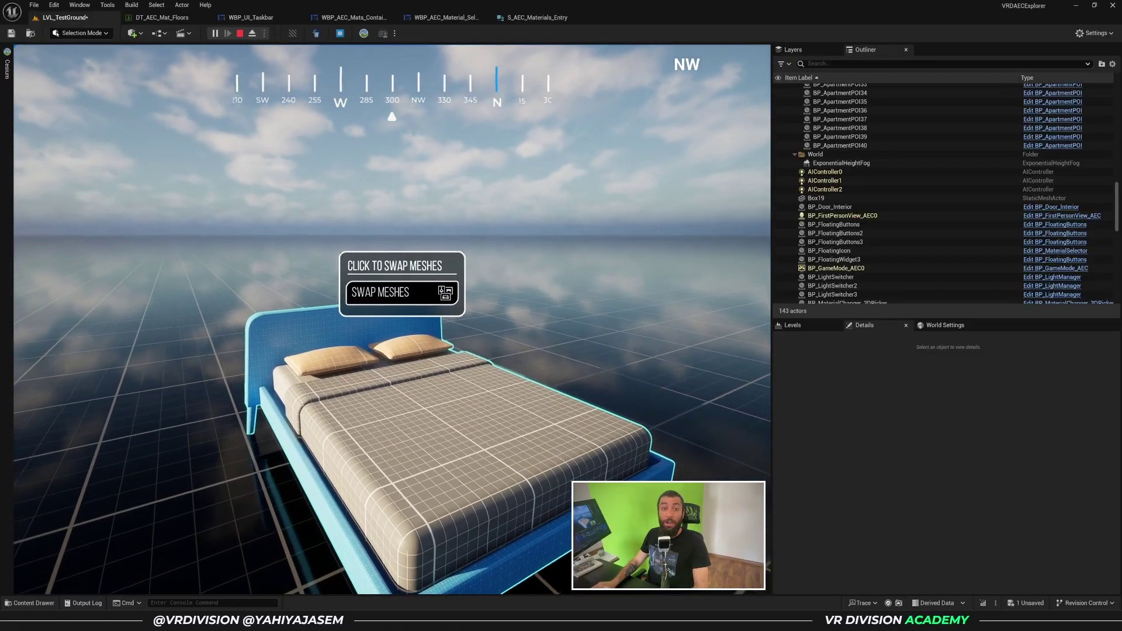
# Move around the blue bed to view it and its floating Swap Meshes panel from both sides
pyautogui.moveTo(371, 169); pyautogui.dragTo(295, 278)
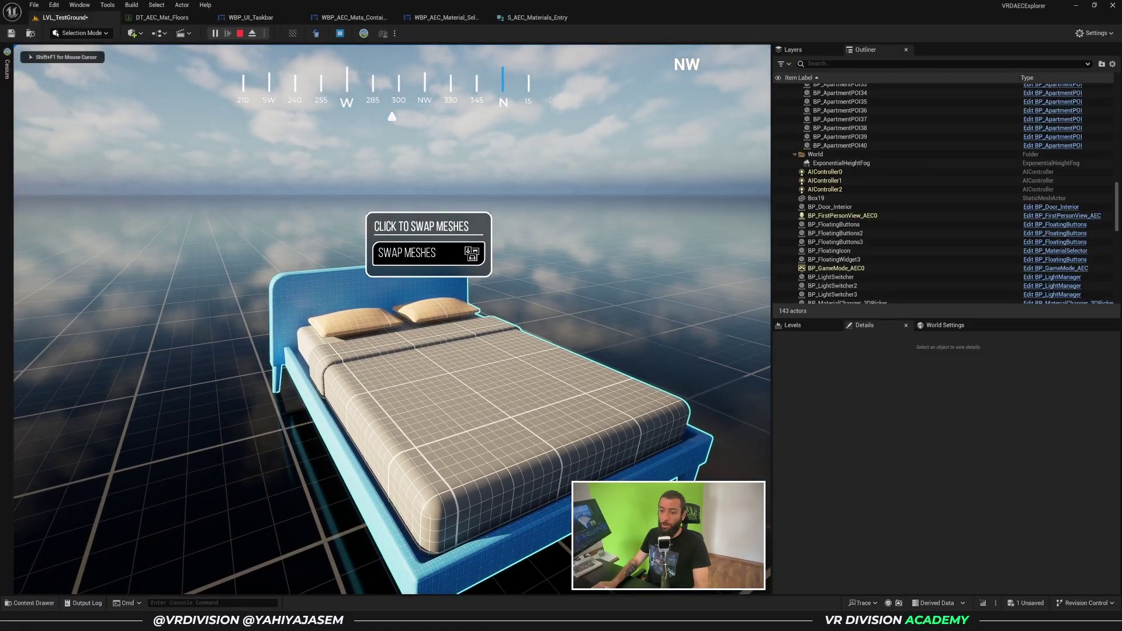
pyautogui.press('a')
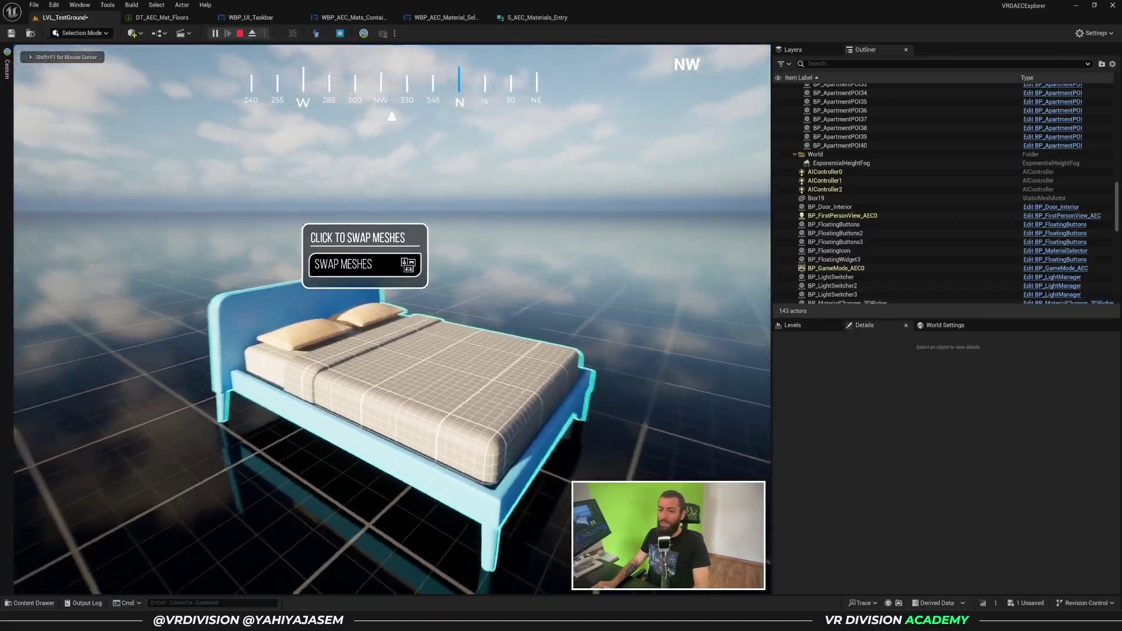
pyautogui.press('d')
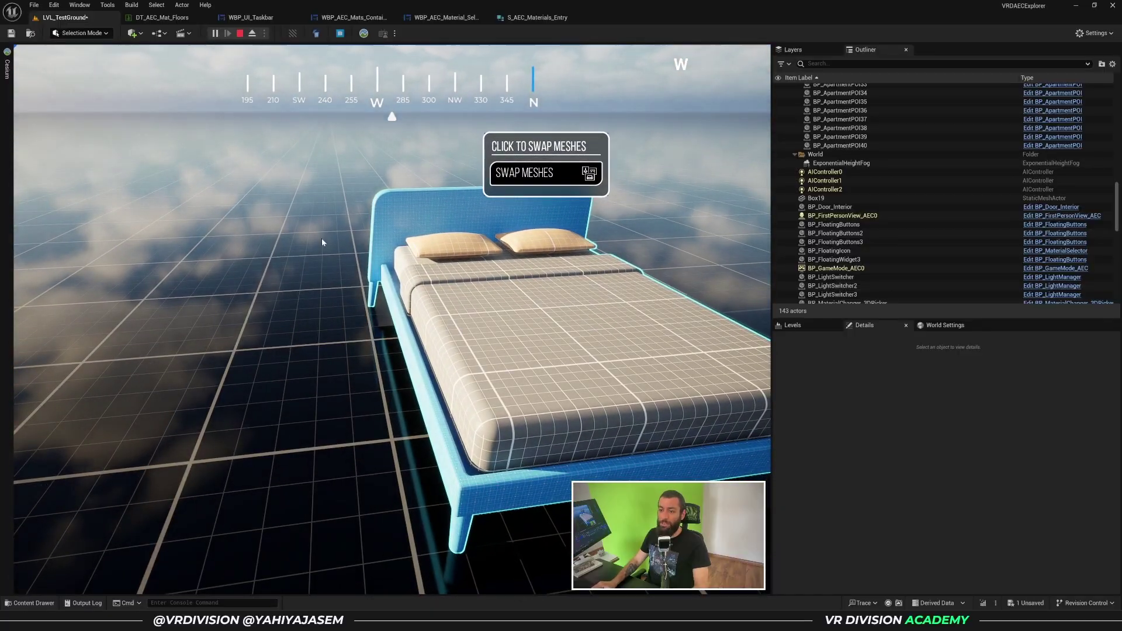
pyautogui.moveTo(230, 110); pyautogui.dragTo(377, 53)
# Open the bed's mesh selector and swap the mesh through Options 1, 2 and 3, returning through Option 2 to Option 1
pyautogui.click(379, 268)
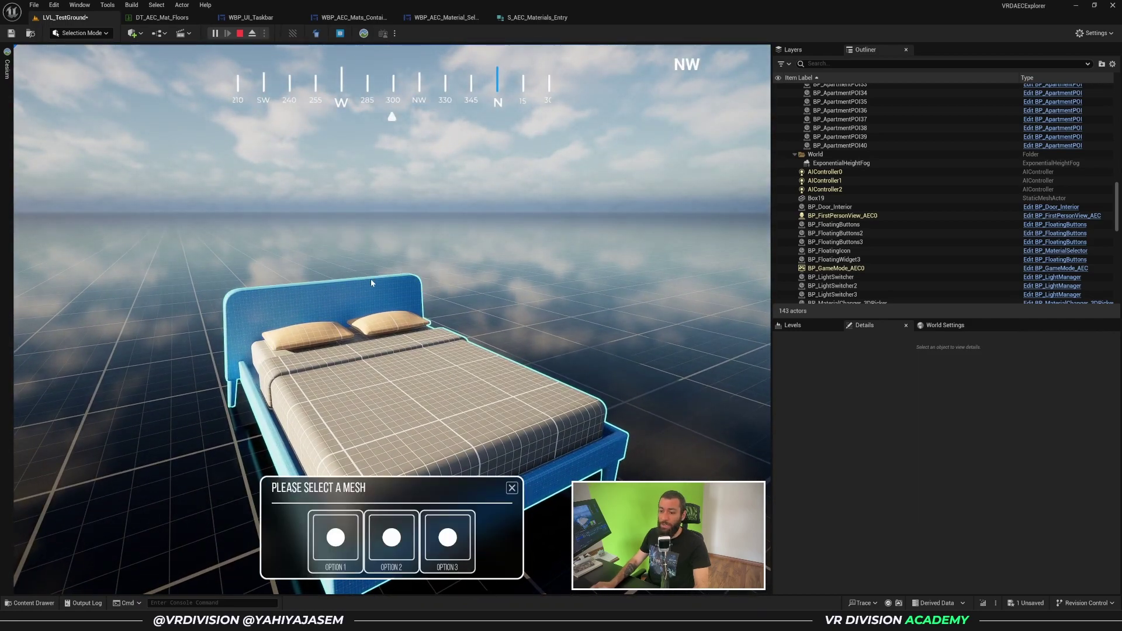
pyautogui.click(337, 541)
pyautogui.click(391, 539)
pyautogui.click(447, 539)
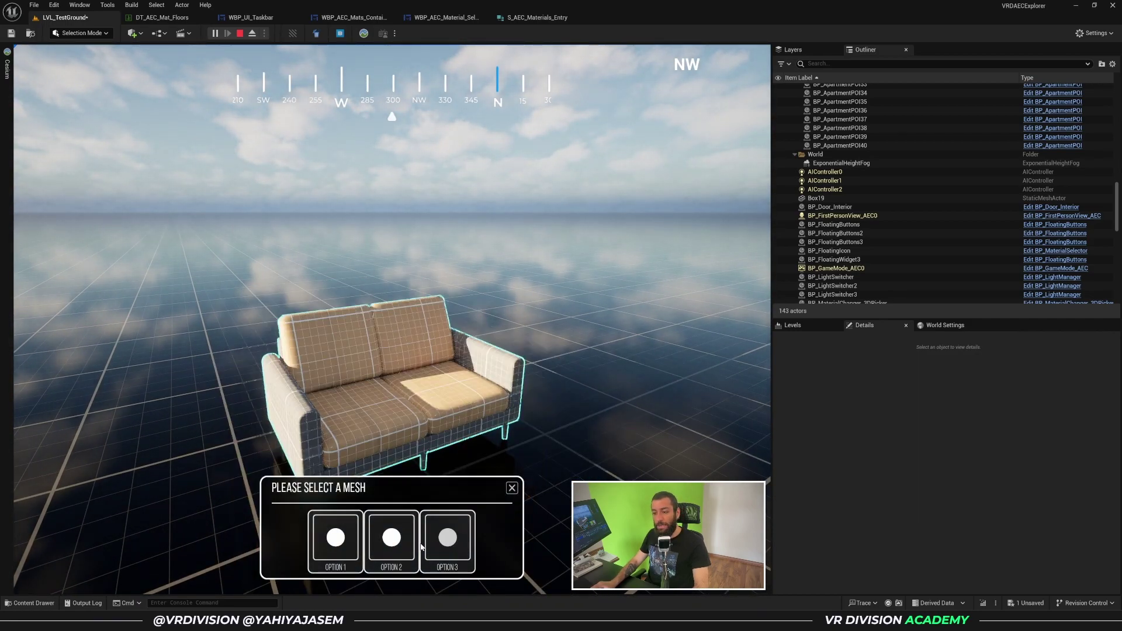
pyautogui.click(395, 545)
pyautogui.click(350, 540)
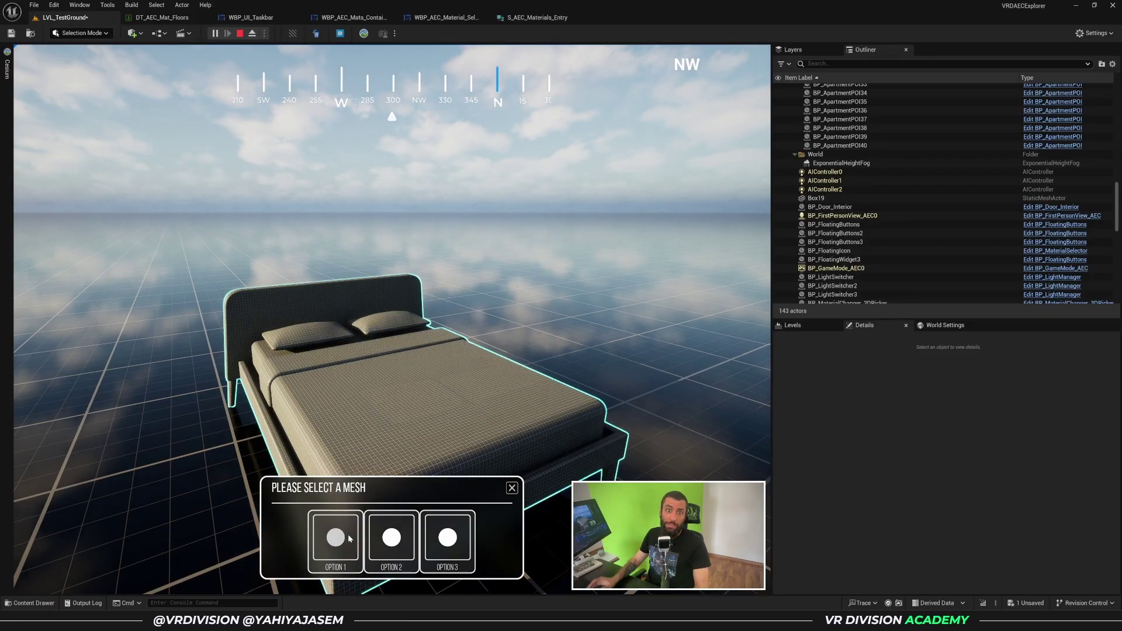
# Swap the mesh to Option 2 and Option 3 once more, and end the play session
pyautogui.click(391, 538)
pyautogui.click(448, 543)
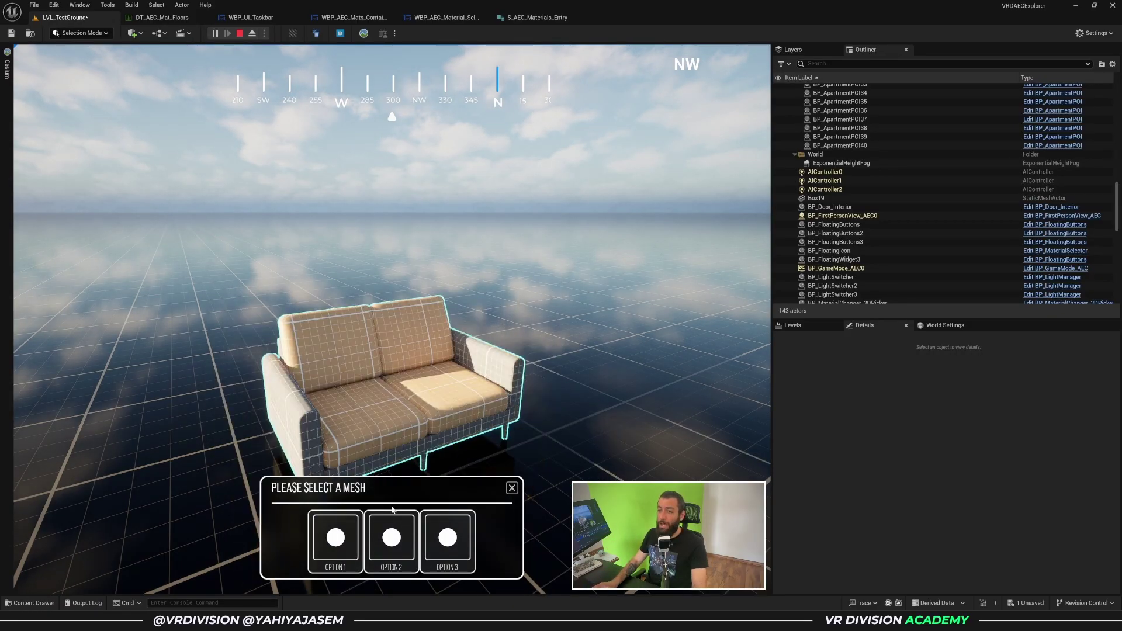
pyautogui.press('Escape')
# Fly to the neighbouring blue bed and select its BP_MatMeshSwapSystem actor
pyautogui.moveTo(393, 510); pyautogui.dragTo(219, 511, button='right')
pyautogui.press('a')
pyautogui.press('s')
pyautogui.scroll(-2, 391, 319)
pyautogui.press('w')
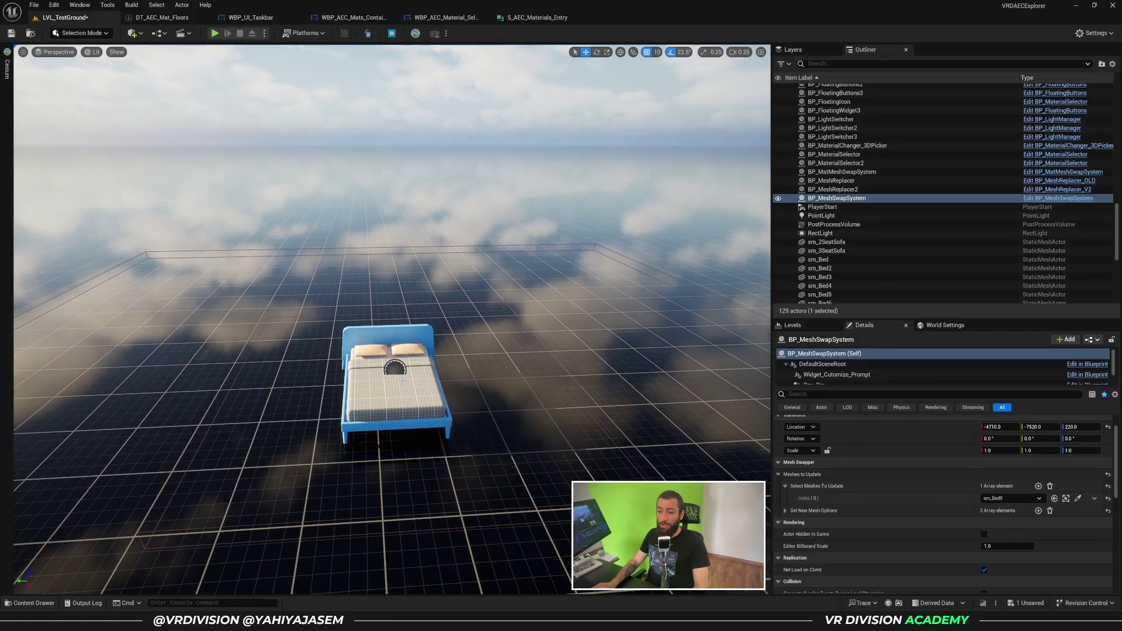
pyautogui.click(403, 372)
pyautogui.press('d')
pyautogui.moveTo(405, 372); pyautogui.dragTo(347, 372, button='right')
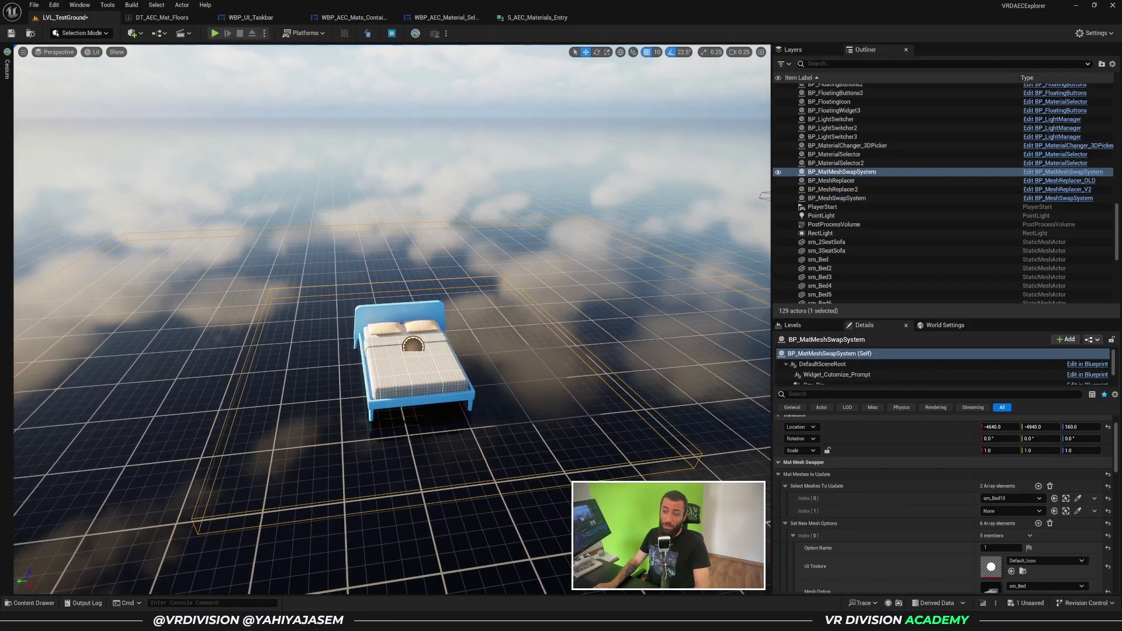
# Select the distant bed's BP_MeshSwapSystem actor and expand Index 0 of its Set New Mesh Options
pyautogui.moveTo(511, 360); pyautogui.dragTo(620, 313, button='right')
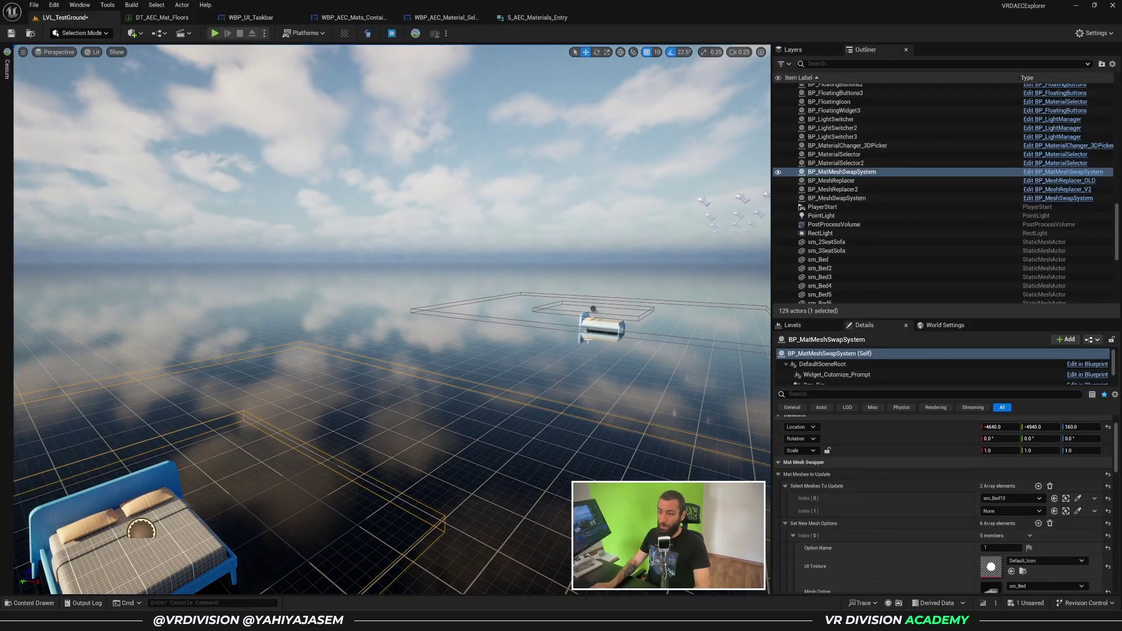
pyautogui.click(593, 309)
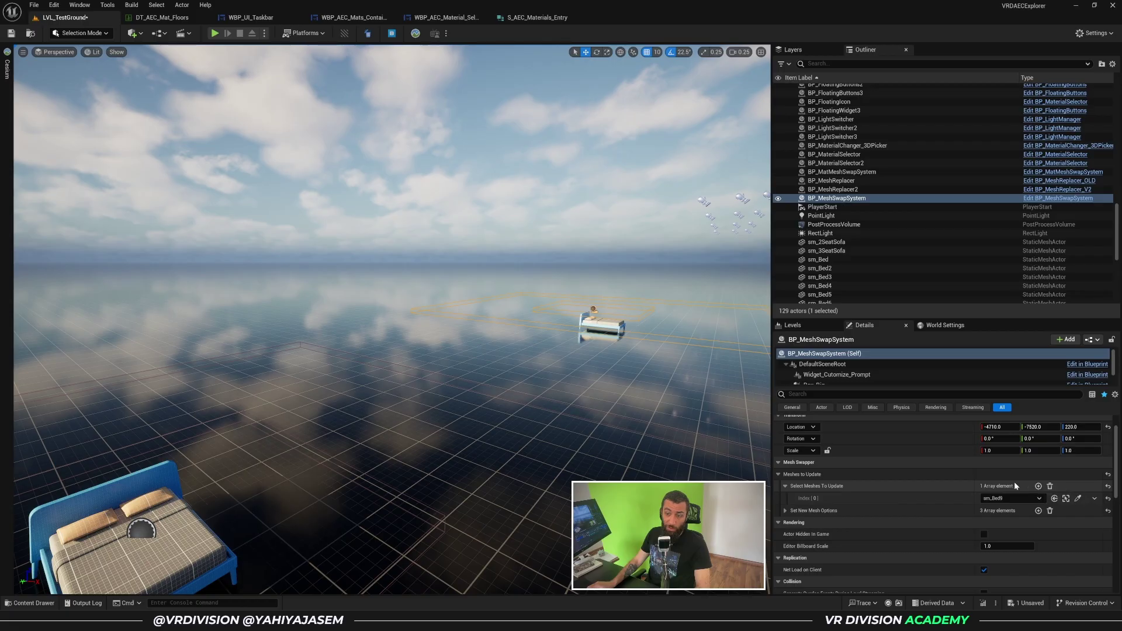
pyautogui.click(784, 510)
pyautogui.scroll(-1, 783, 511)
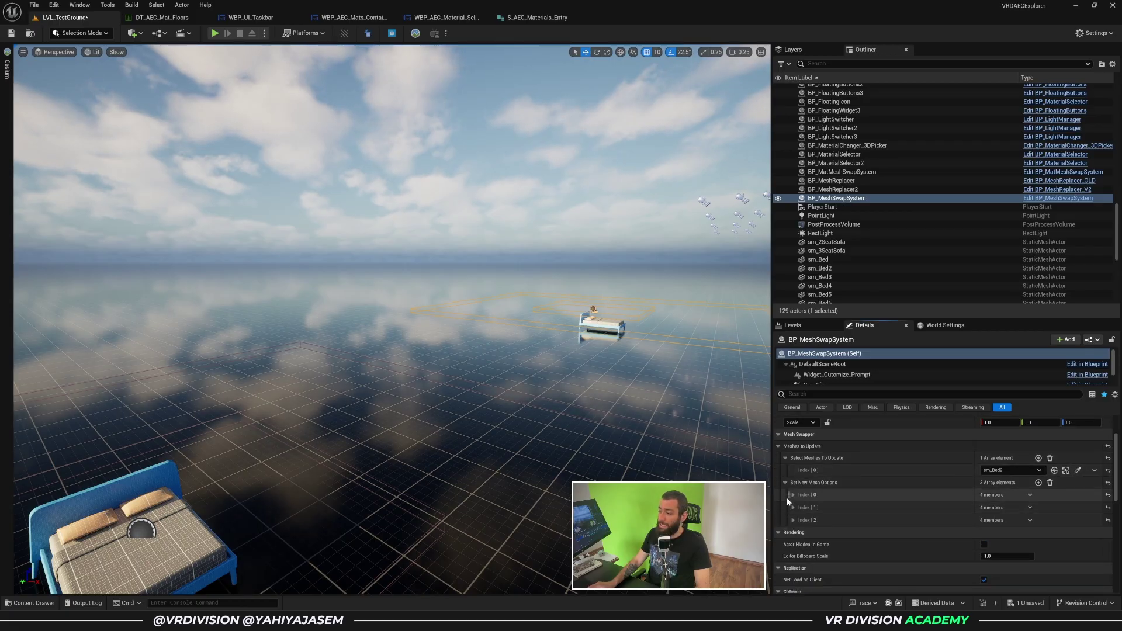
pyautogui.click(792, 495)
pyautogui.scroll(-2, 818, 497)
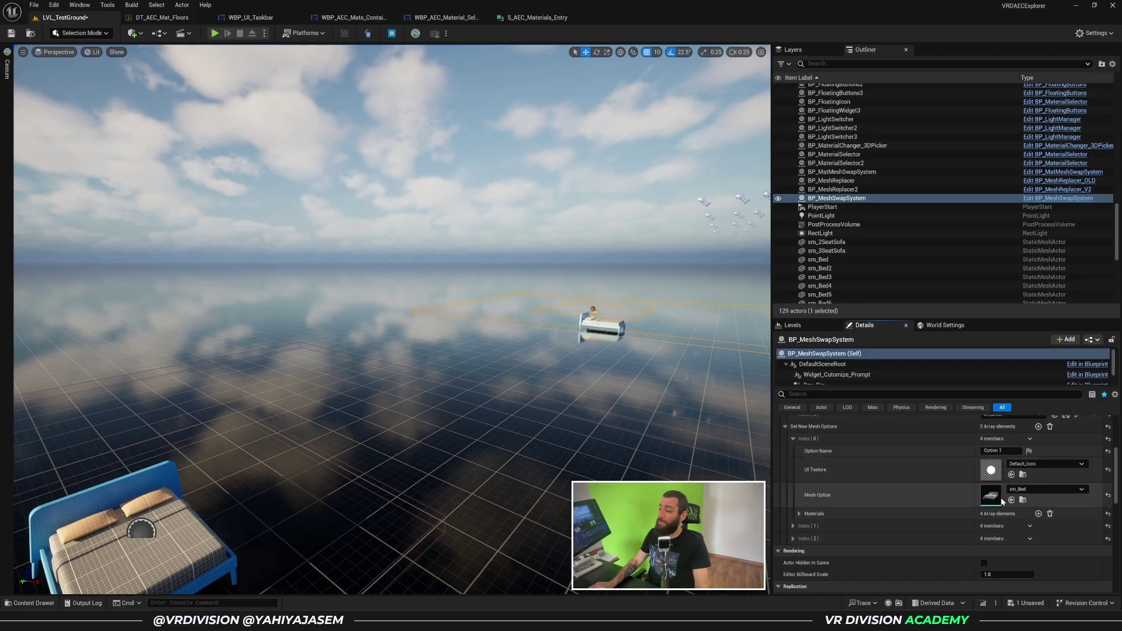
# Expand the first option's Materials array and open the sm_Bed mesh to check its material slots, closing it when done
pyautogui.click(844, 513)
pyautogui.scroll(-2, 839, 492)
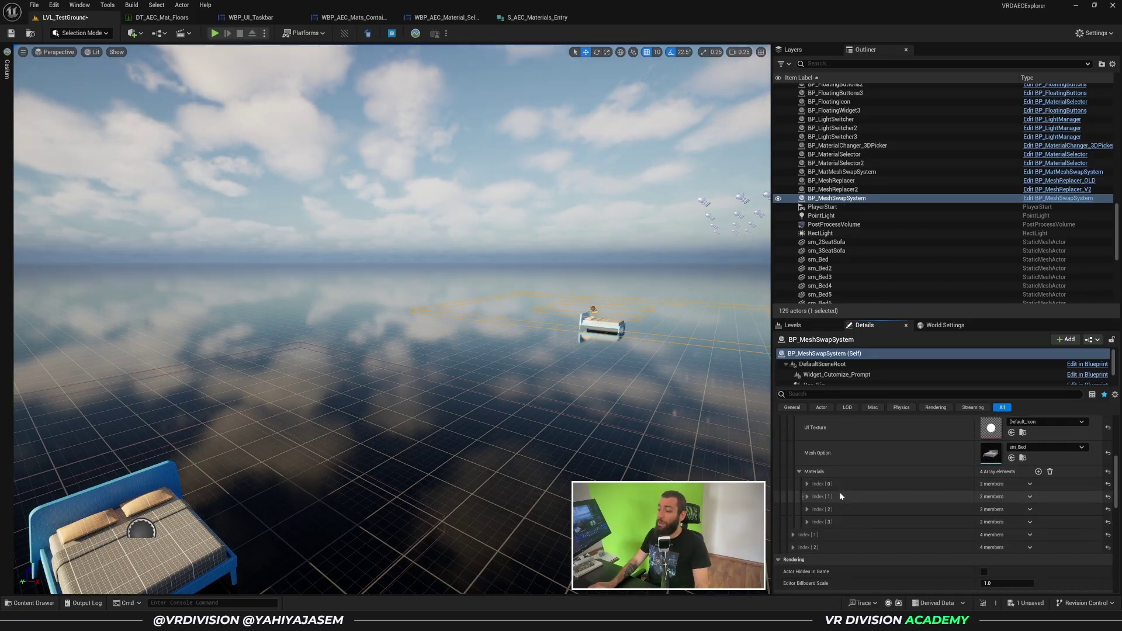
pyautogui.doubleClick(989, 453)
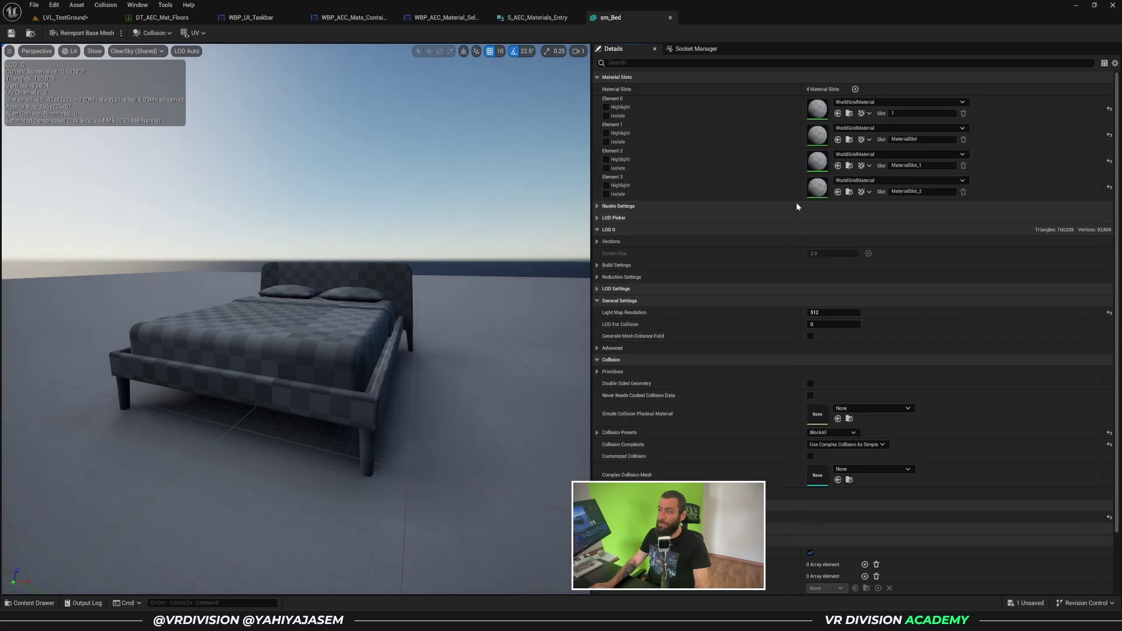
pyautogui.middleClick(602, 22)
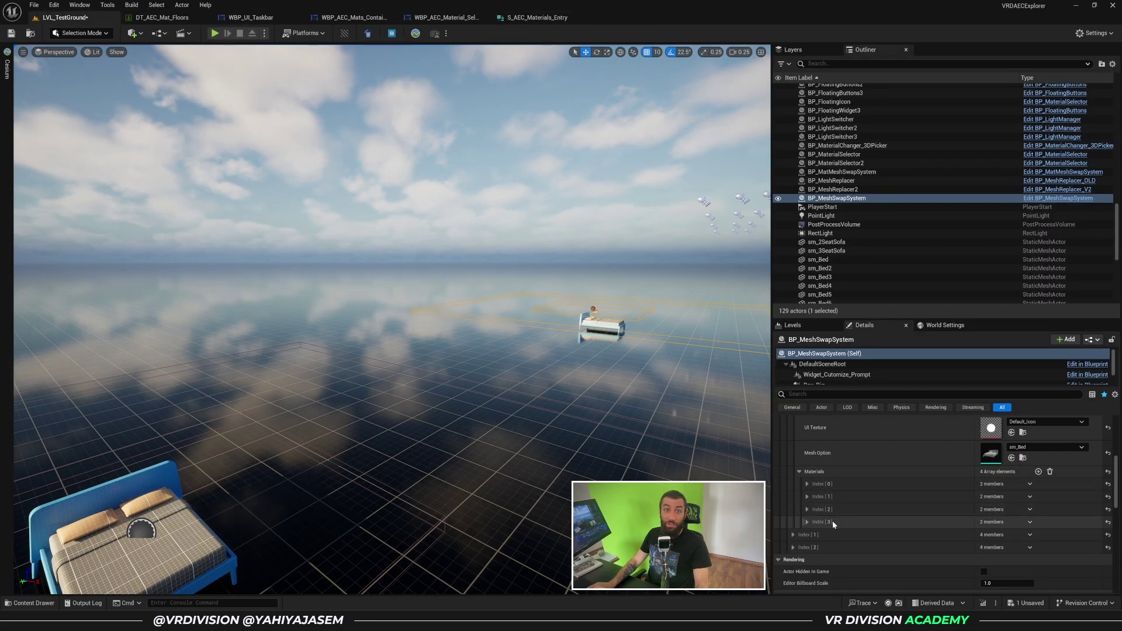
# Select the near bed's BP_MatMeshSwapSystem actor, browse to its blueprint folder and select the WBP_MatMesh_List widget
pyautogui.moveTo(476, 515); pyautogui.dragTo(433, 500, button='right')
pyautogui.click(465, 500)
pyautogui.hotkey('ctrl', 'b')
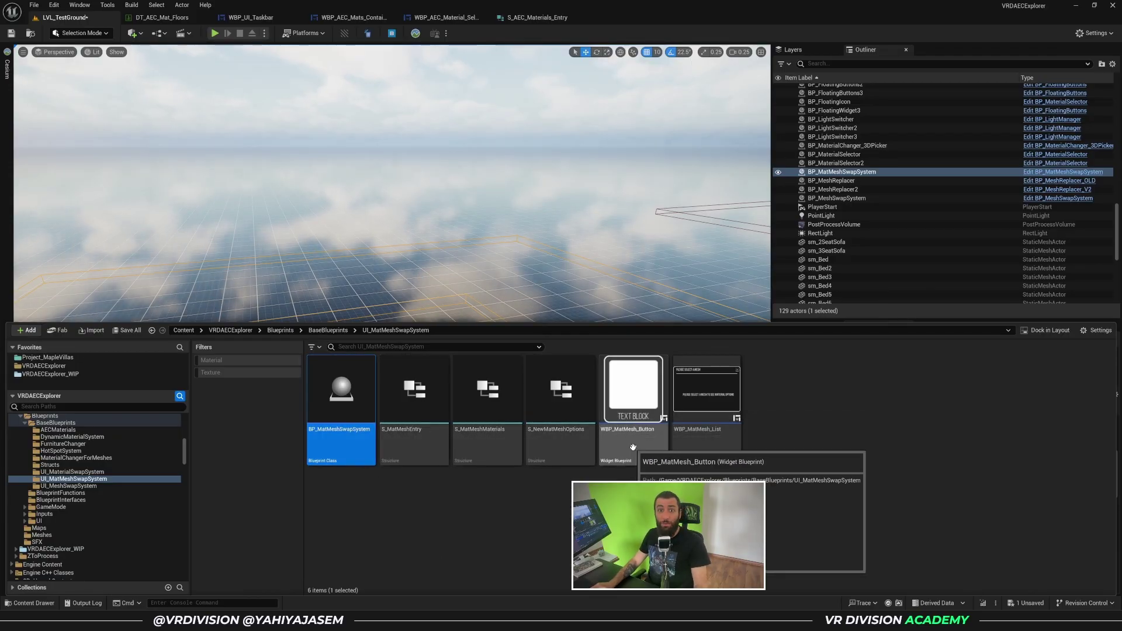
pyautogui.click(712, 403)
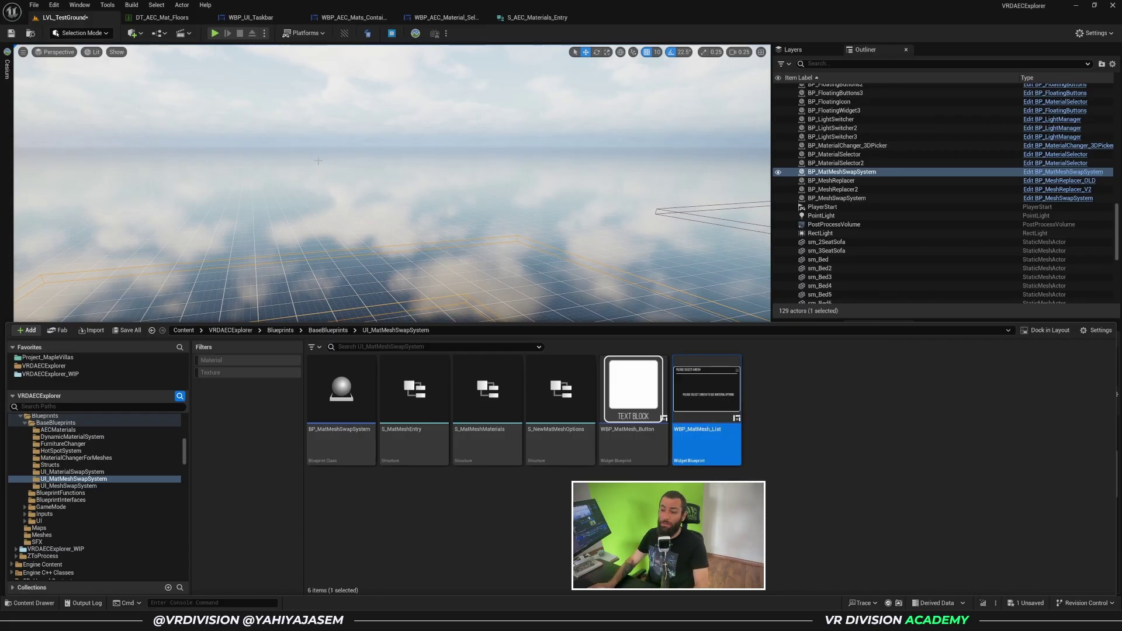
# Examine Index 0 of BP_MatMeshSwapSystem's Set New Mesh Options and expand its Materials Per Option array
pyautogui.moveTo(317, 160); pyautogui.dragTo(444, 335, button='right')
pyautogui.moveTo(517, 358); pyautogui.dragTo(476, 358, button='right')
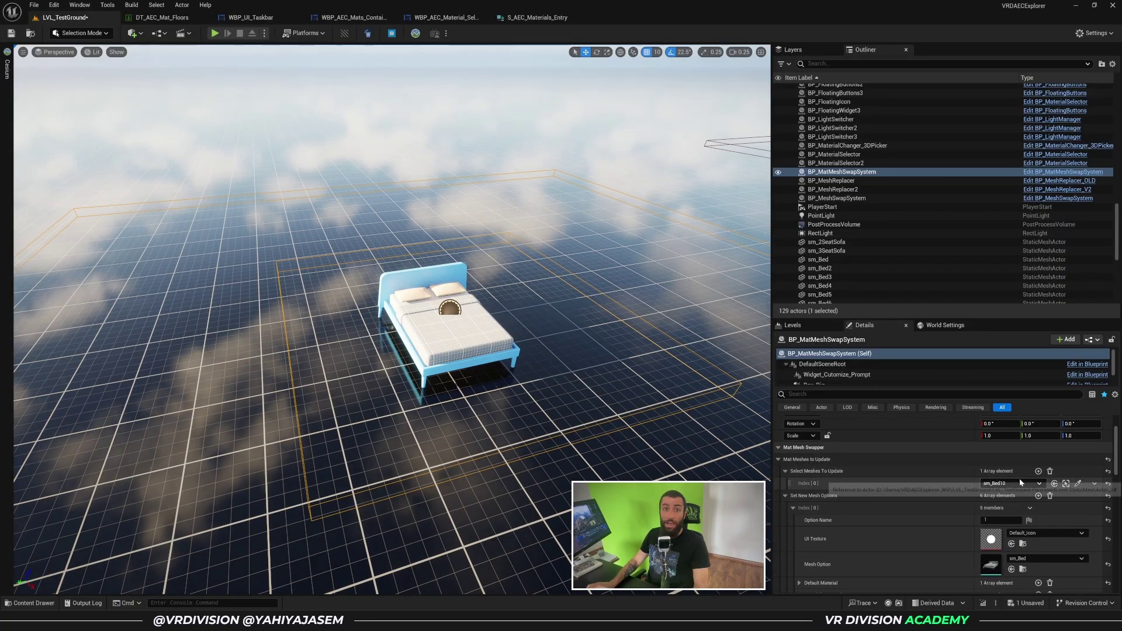
pyautogui.scroll(-2, 1018, 479)
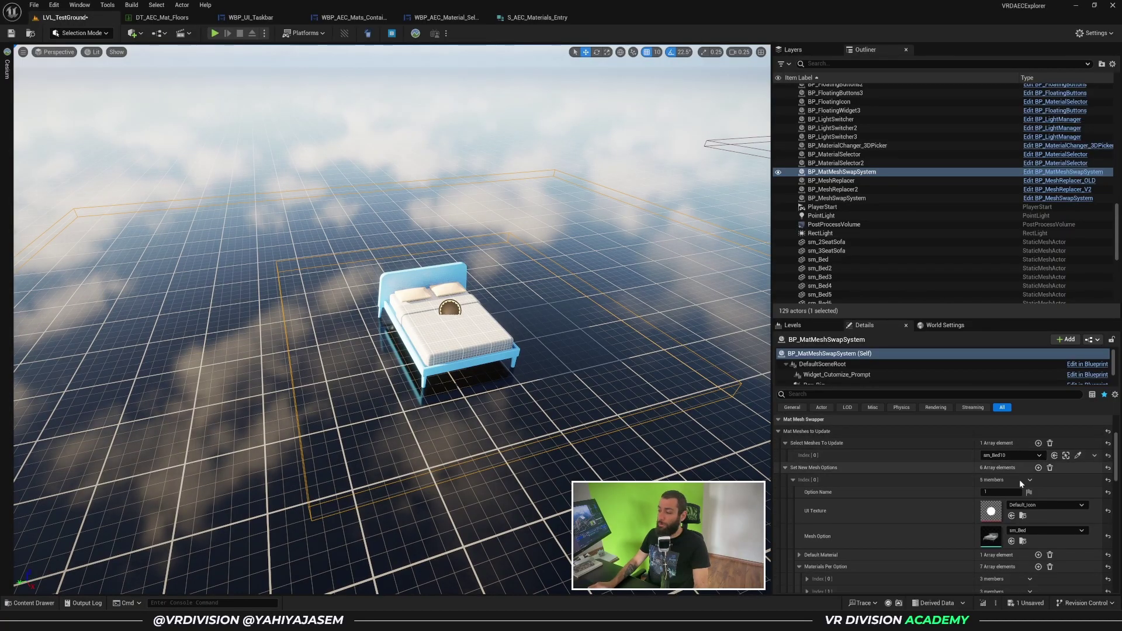
pyautogui.click(793, 479)
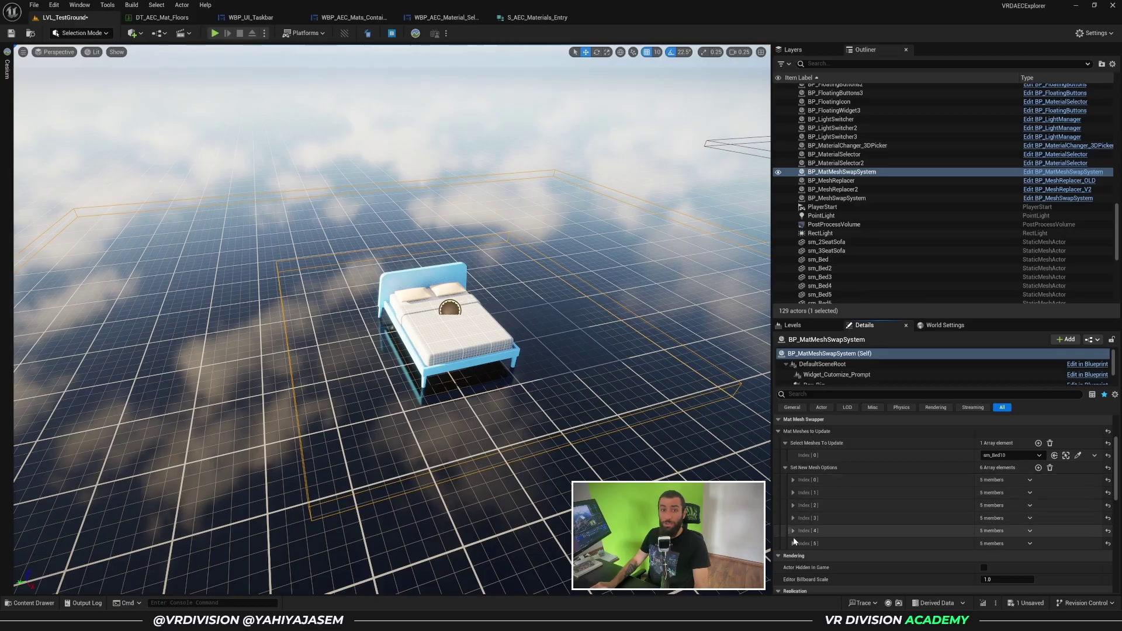
pyautogui.click(793, 479)
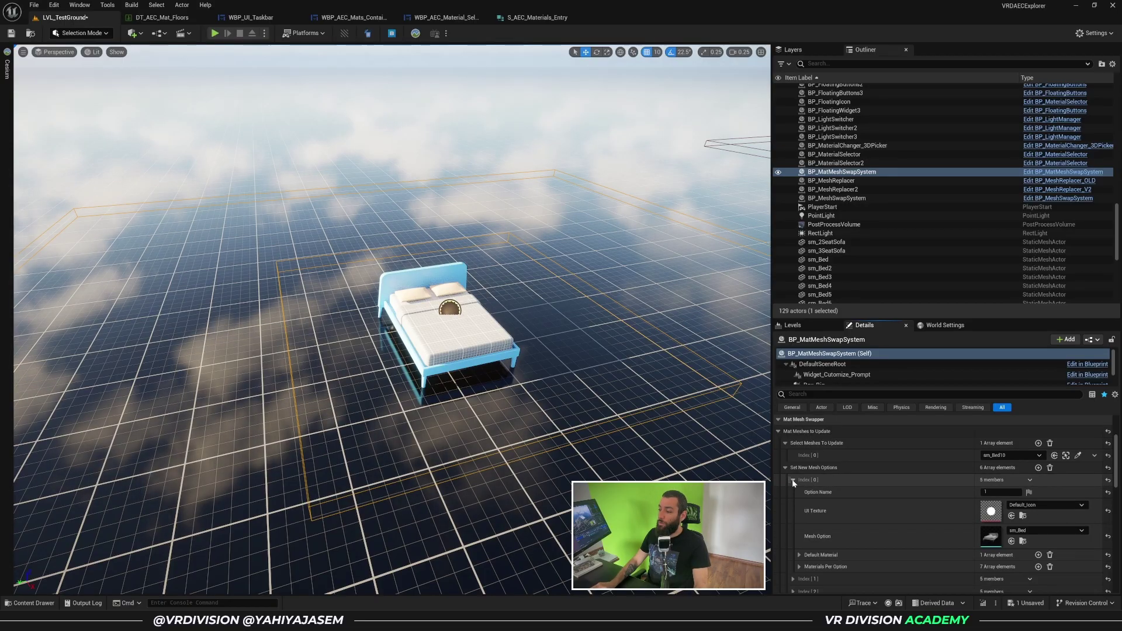
pyautogui.scroll(-2, 812, 468)
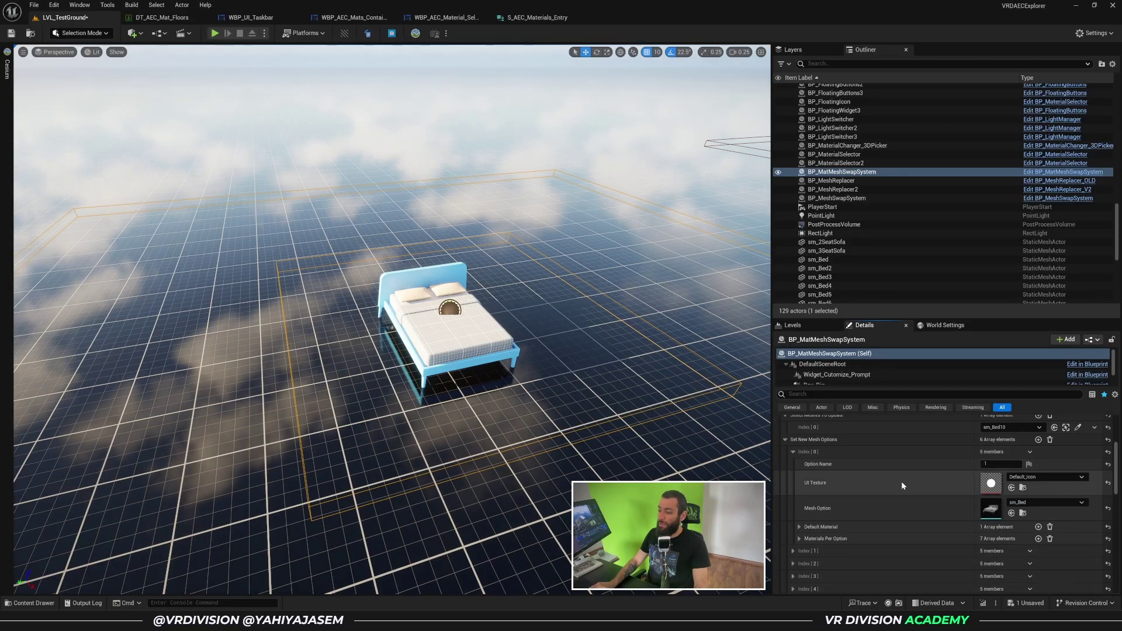
pyautogui.scroll(-1, 901, 481)
pyautogui.scroll(-2, 843, 492)
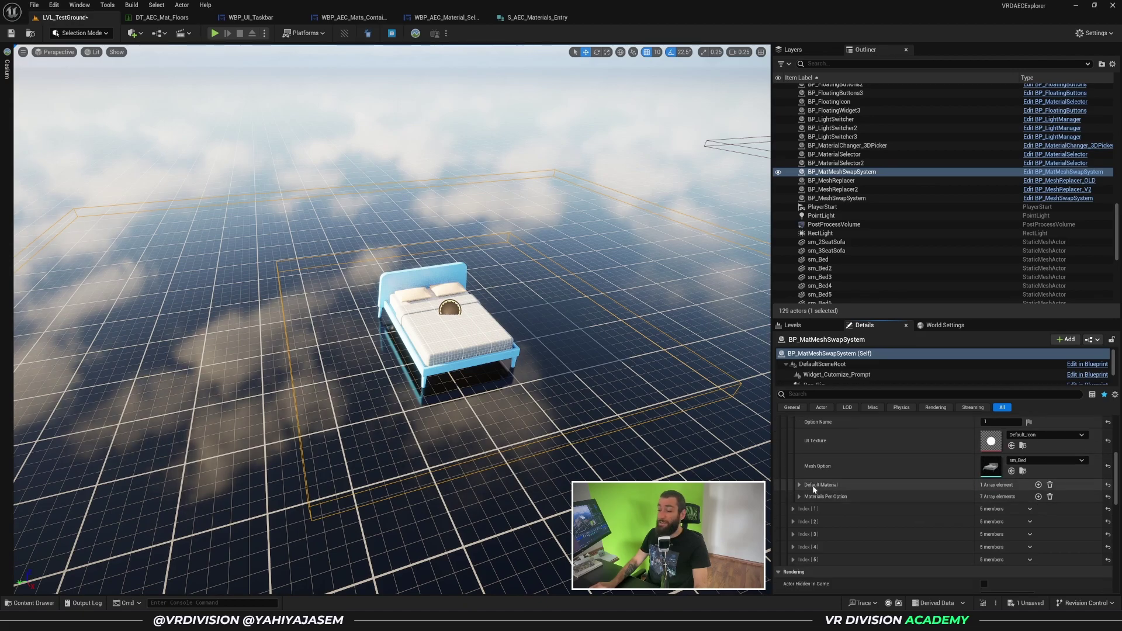
pyautogui.scroll(-2, 800, 498)
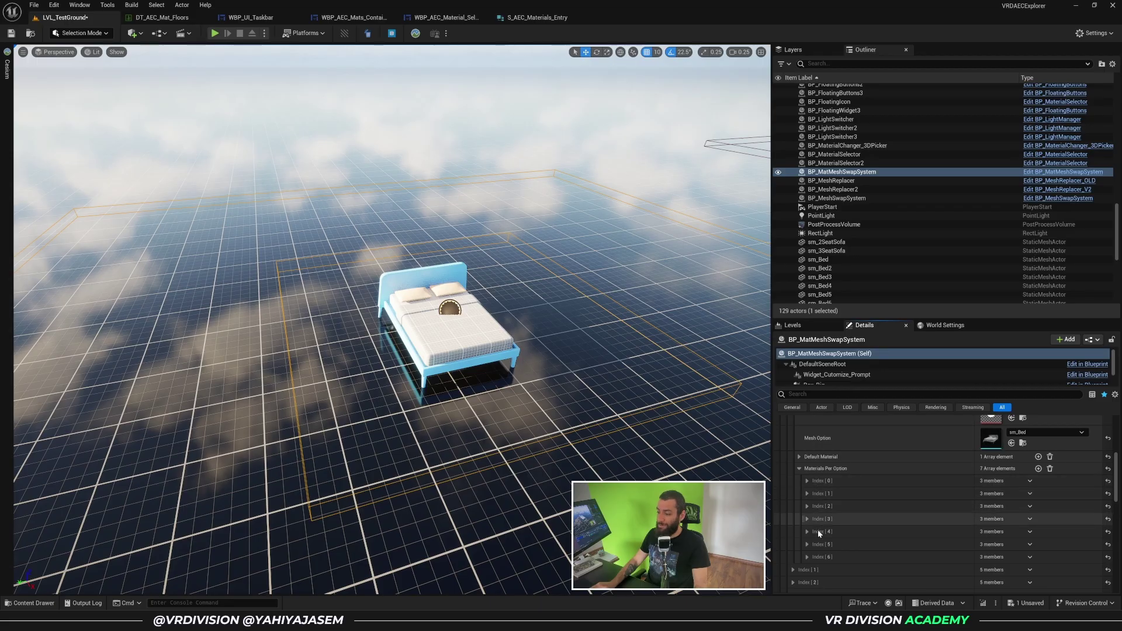
# Expand Index 1, the sm_2SeatSofa option, and its Materials Per Option array
pyautogui.scroll(-3, 817, 529)
pyautogui.click(791, 527)
pyautogui.scroll(-5, 829, 532)
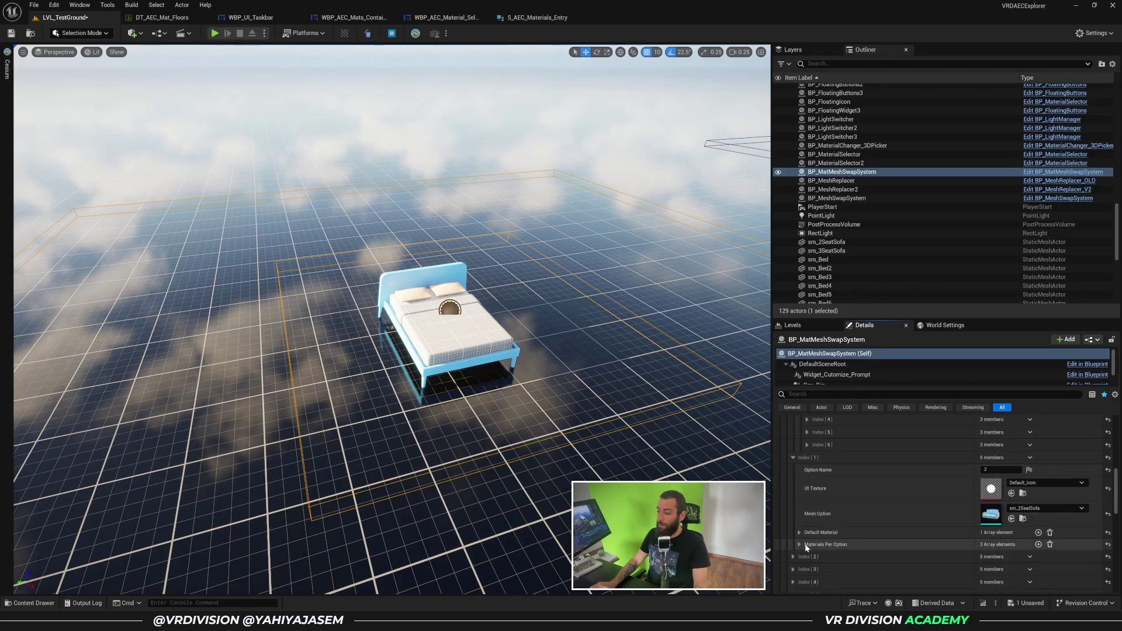
pyautogui.scroll(-3, 805, 504)
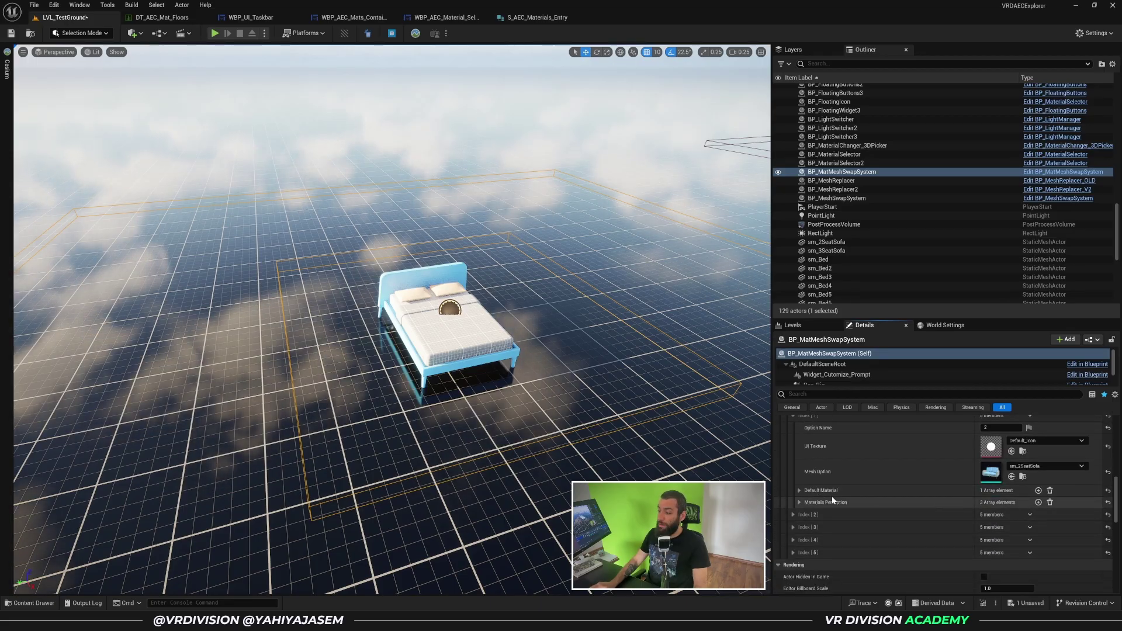
pyautogui.click(829, 502)
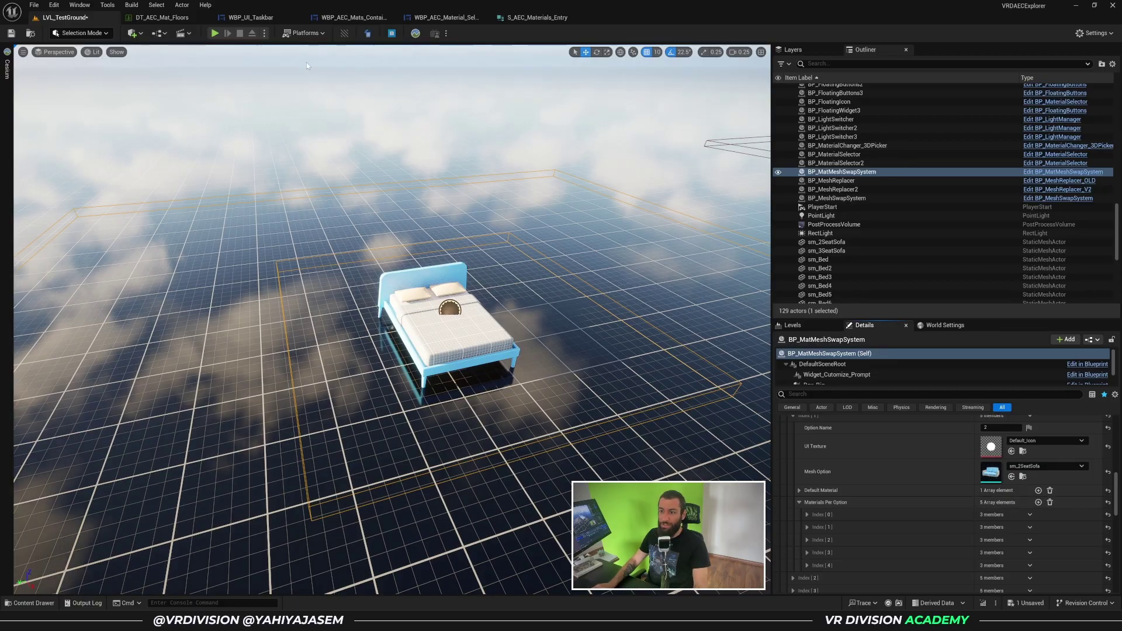
# Start a play session, walk up to the bed and open its Swap Meshes selector
pyautogui.click(215, 33)
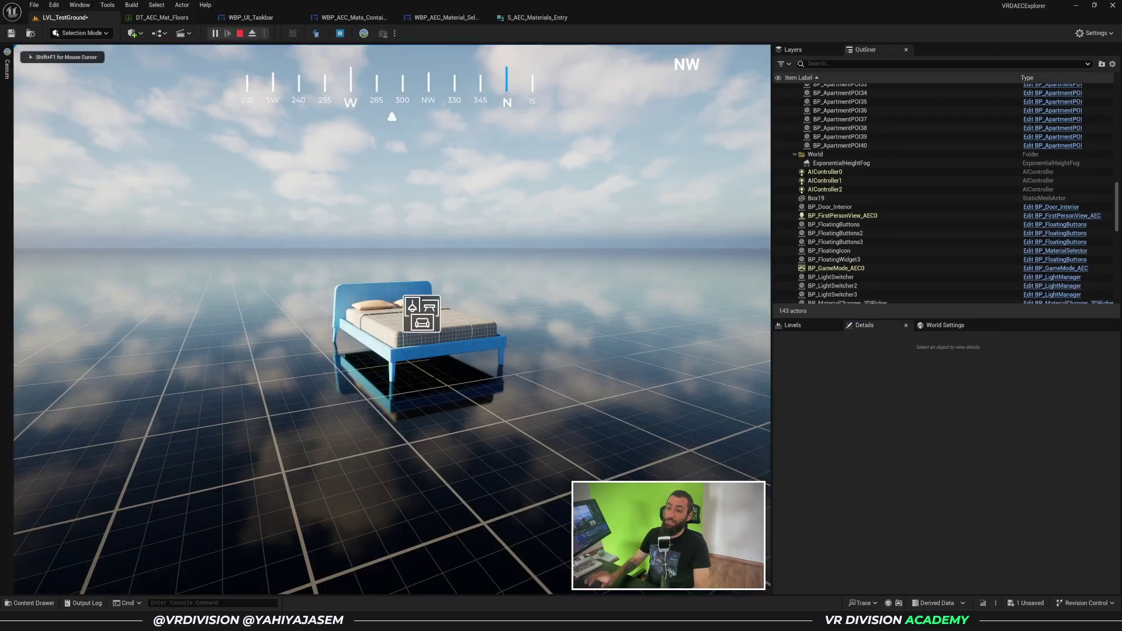
pyautogui.press('w')
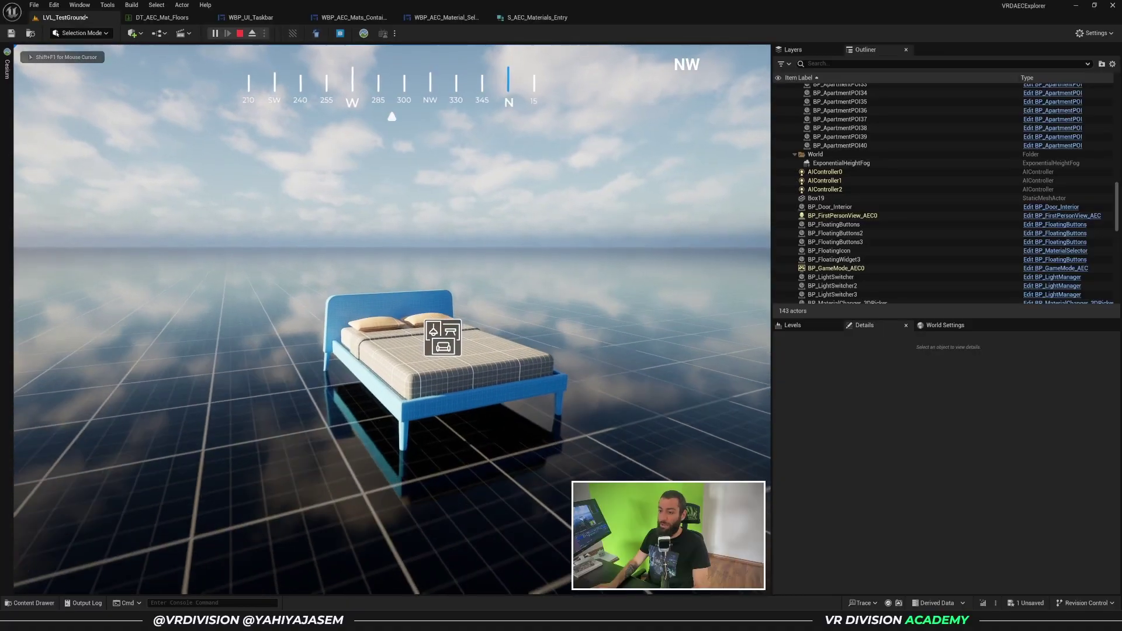
pyautogui.press('w')
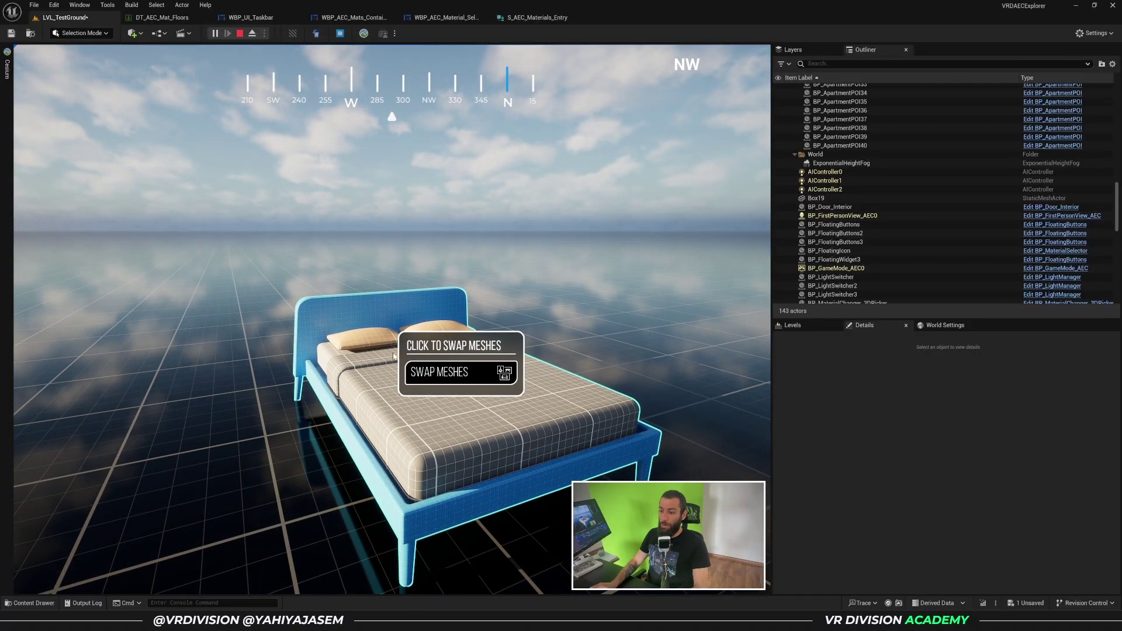
pyautogui.click(458, 383)
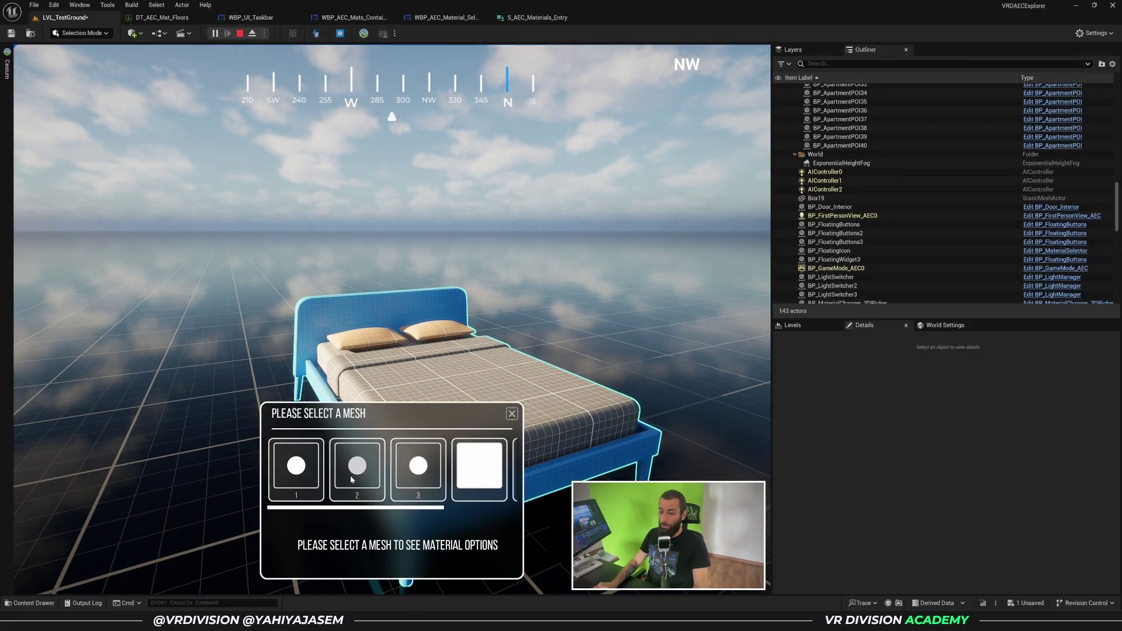
# Look through the mesh list, swap the bed for the two-seat sofa and try its Option 3 and Option 1 materials
pyautogui.moveTo(345, 509); pyautogui.dragTo(409, 508)
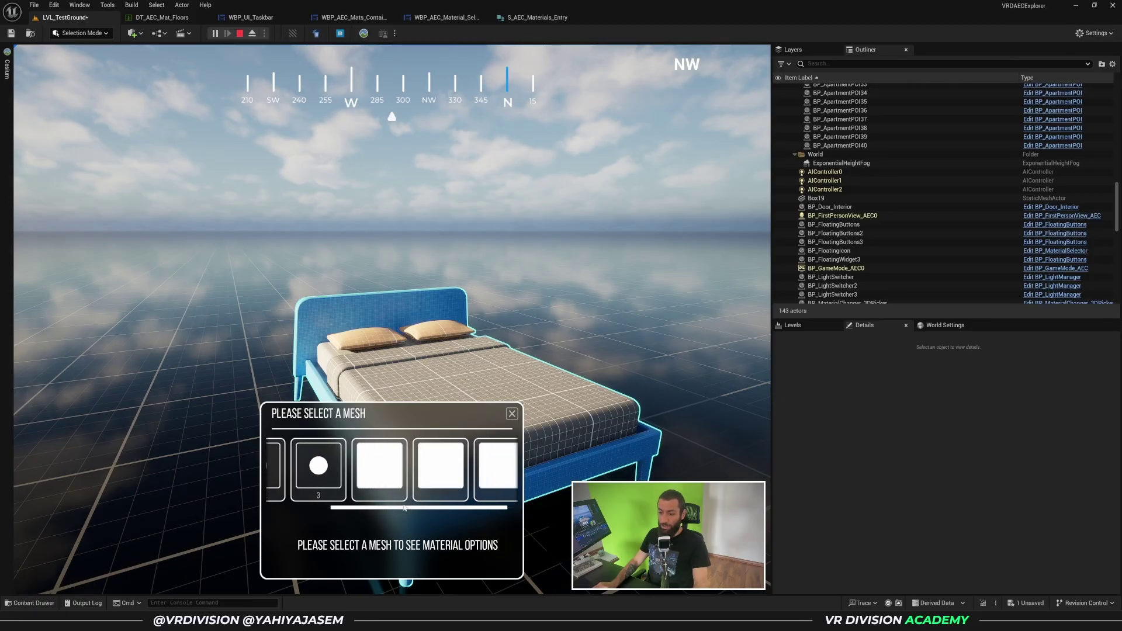
pyautogui.click(386, 490)
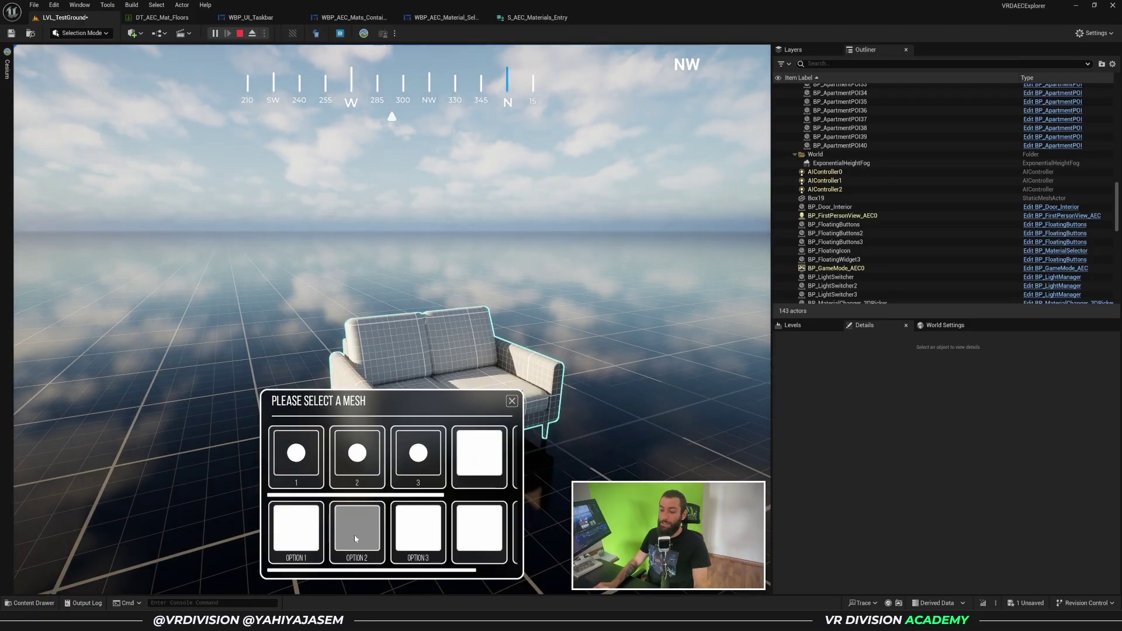
pyautogui.click(430, 538)
pyautogui.click(308, 535)
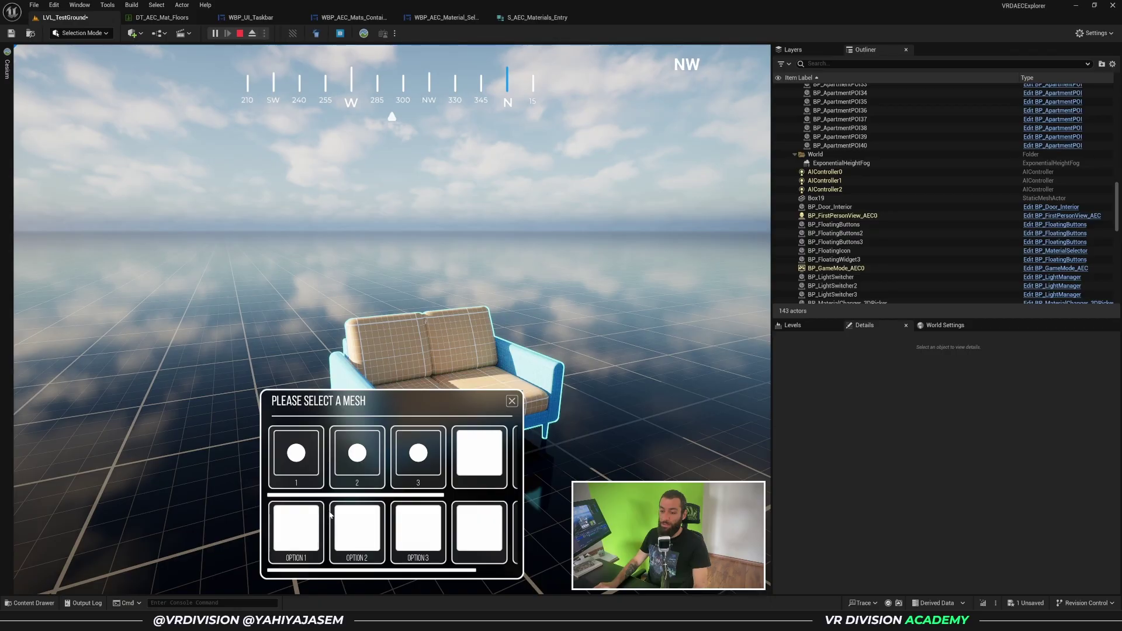
# Swap back to bed mesh 1 and try its Option 1 and Option 3 Hello! materials, ending the play session
pyautogui.click(304, 468)
pyautogui.click(304, 529)
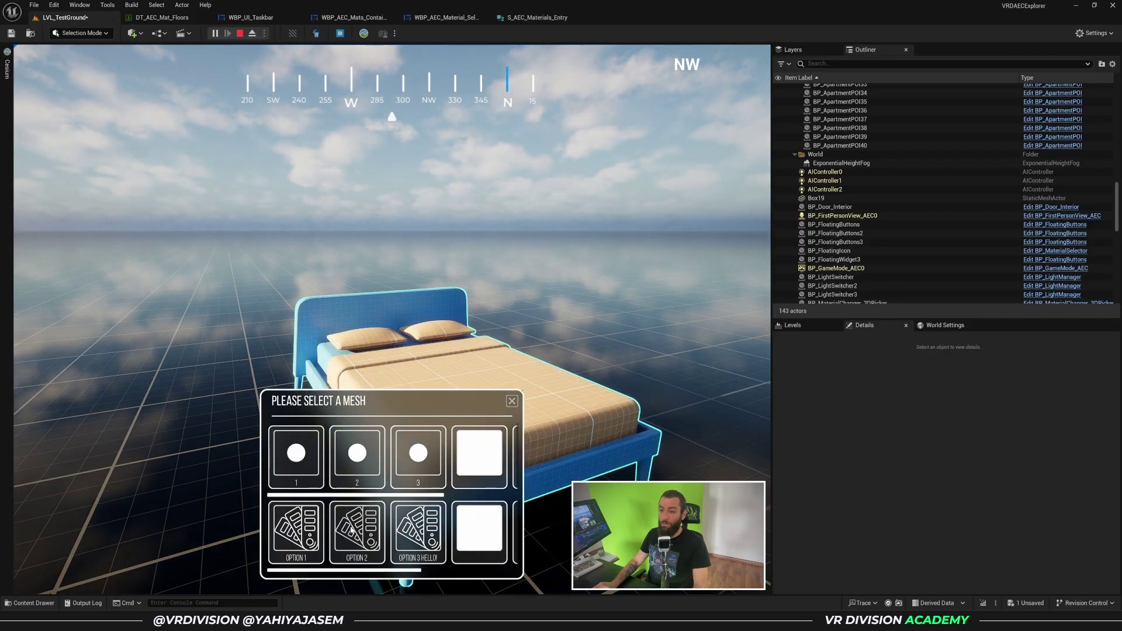
pyautogui.click(394, 533)
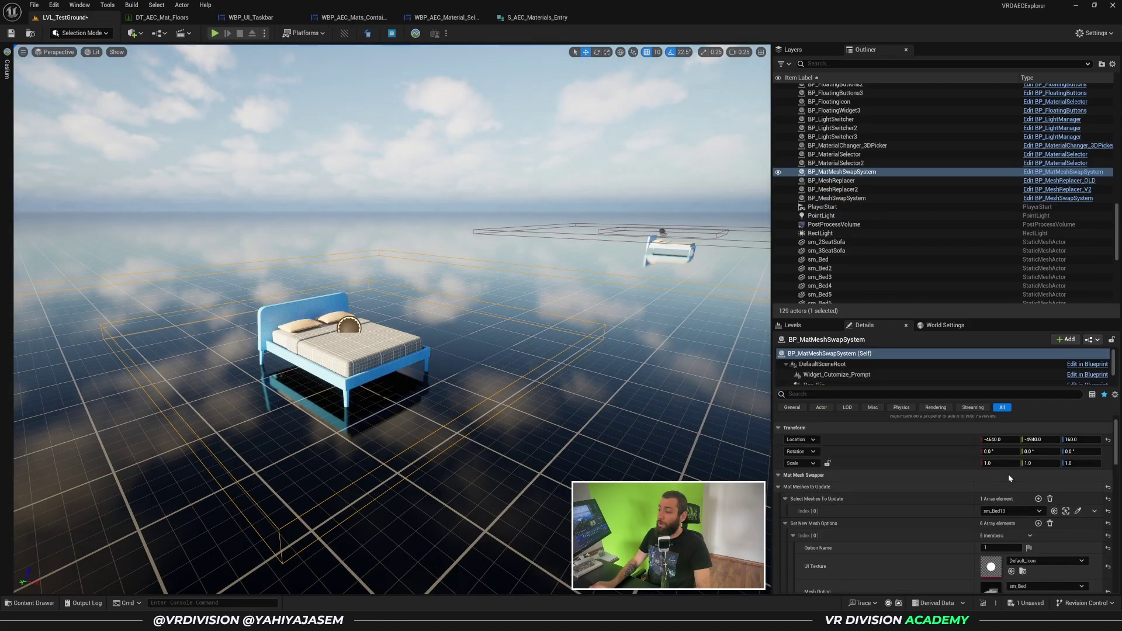
# Fly to the stacked wall panels, select S_Wall_7 and filter its details by "tag" to inspect its actor tags
pyautogui.scroll(1, 1007, 475)
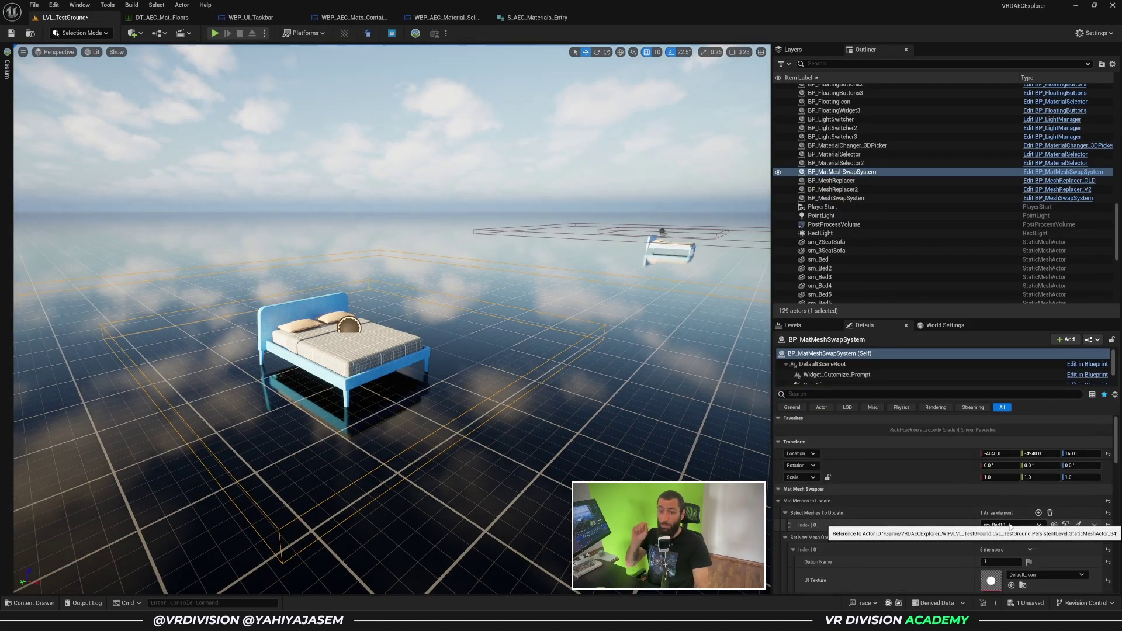
pyautogui.moveTo(591, 371); pyautogui.dragTo(934, 315, button='right')
pyautogui.moveTo(591, 370); pyautogui.dragTo(649, 444, button='right')
pyautogui.scroll(1, 591, 370)
pyautogui.press('w')
pyautogui.press('w')
pyautogui.press('e')
pyautogui.scroll(1, 592, 371)
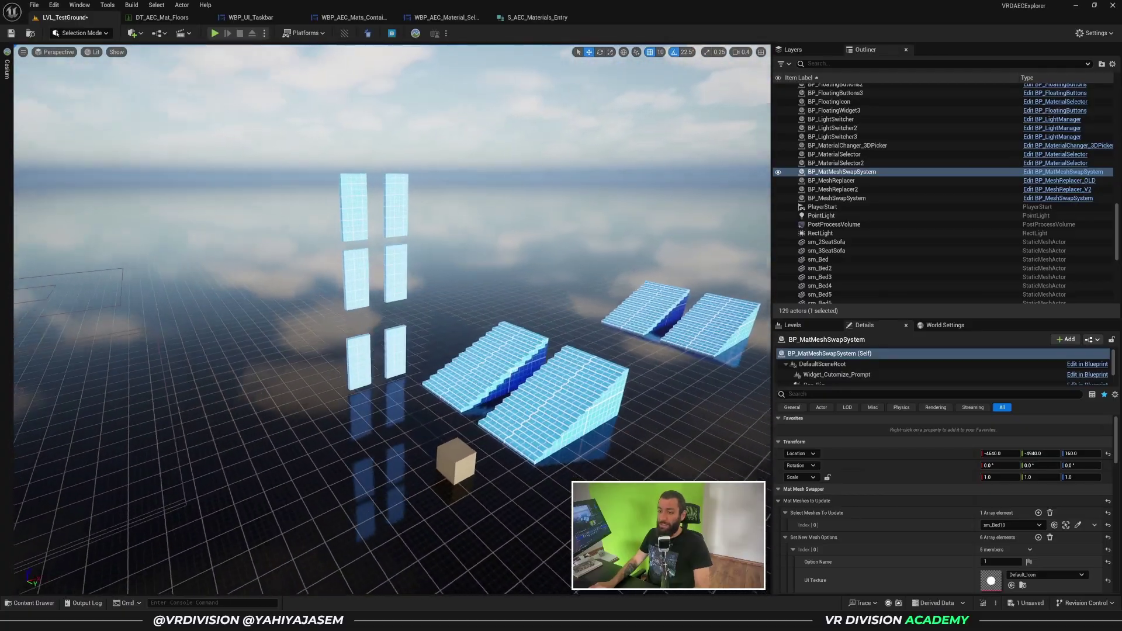
pyautogui.moveTo(391, 293); pyautogui.dragTo(391, 292, button='right')
pyautogui.click(389, 207)
pyautogui.click(829, 393)
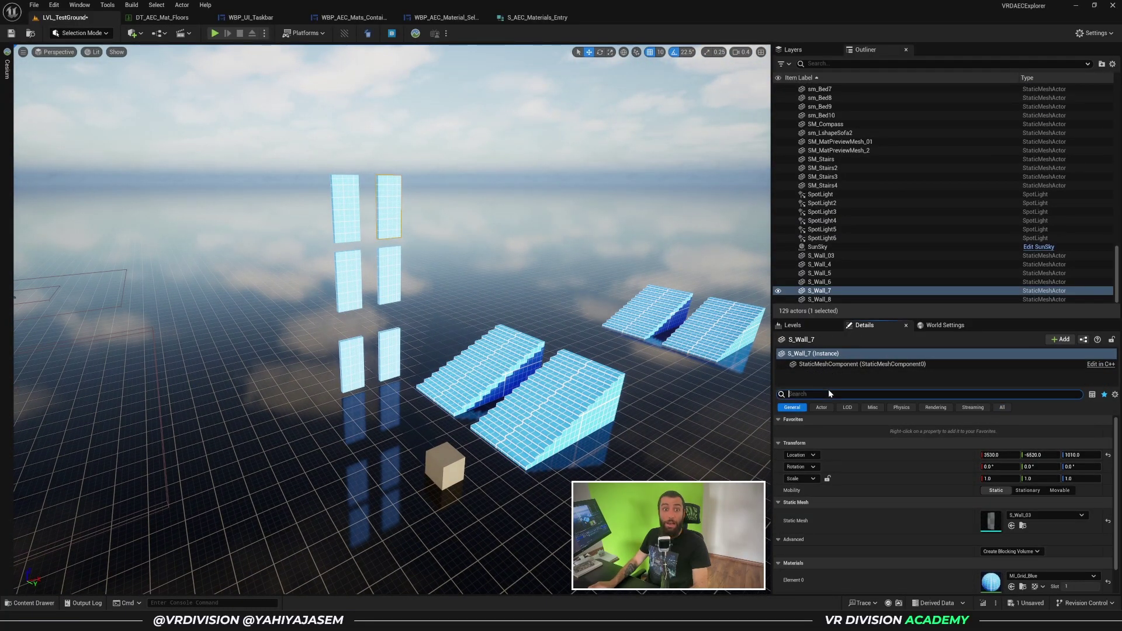
pyautogui.write('tag')
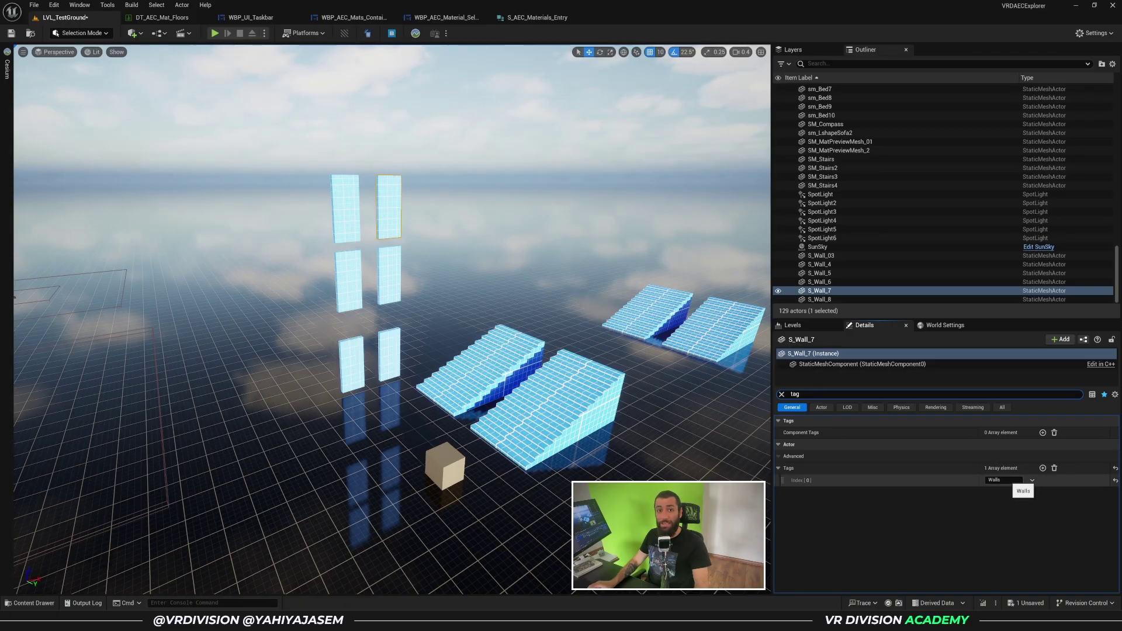
# Add the three neighbouring upper wall panels to the selection and duplicate the four panels beside the originals
pyautogui.keyDown('ctrl'); pyautogui.click(351, 217); pyautogui.keyUp('ctrl')
pyautogui.keyDown('ctrl'); pyautogui.click(350, 275); pyautogui.keyUp('ctrl')
pyautogui.keyDown('ctrl'); pyautogui.click(393, 265); pyautogui.keyUp('ctrl')
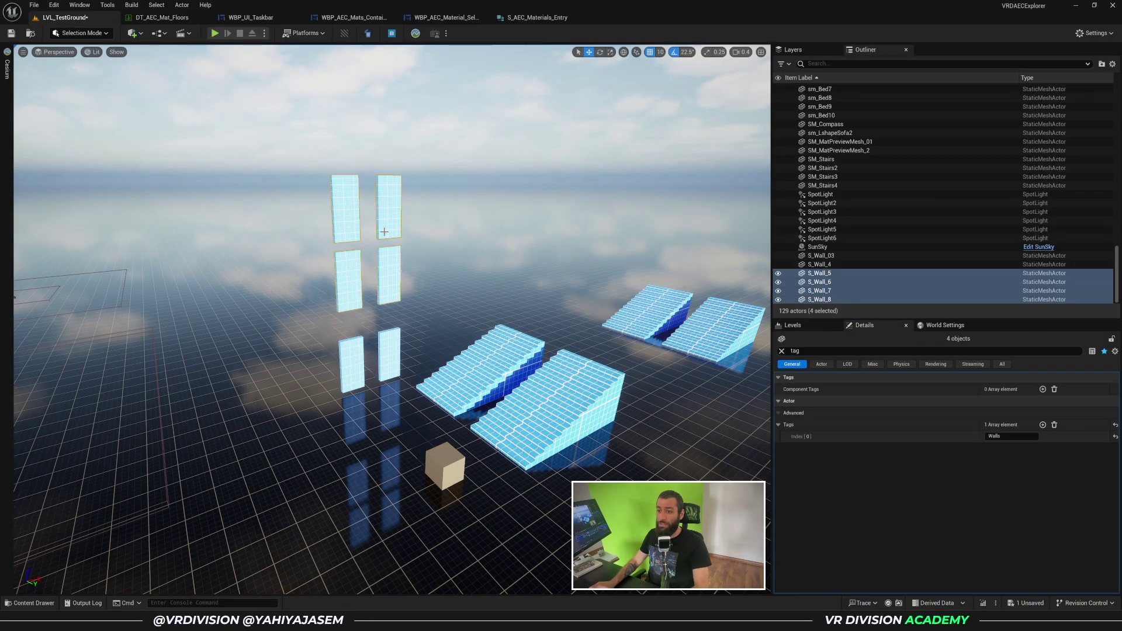
pyautogui.moveTo(383, 233); pyautogui.dragTo(287, 149, button='right')
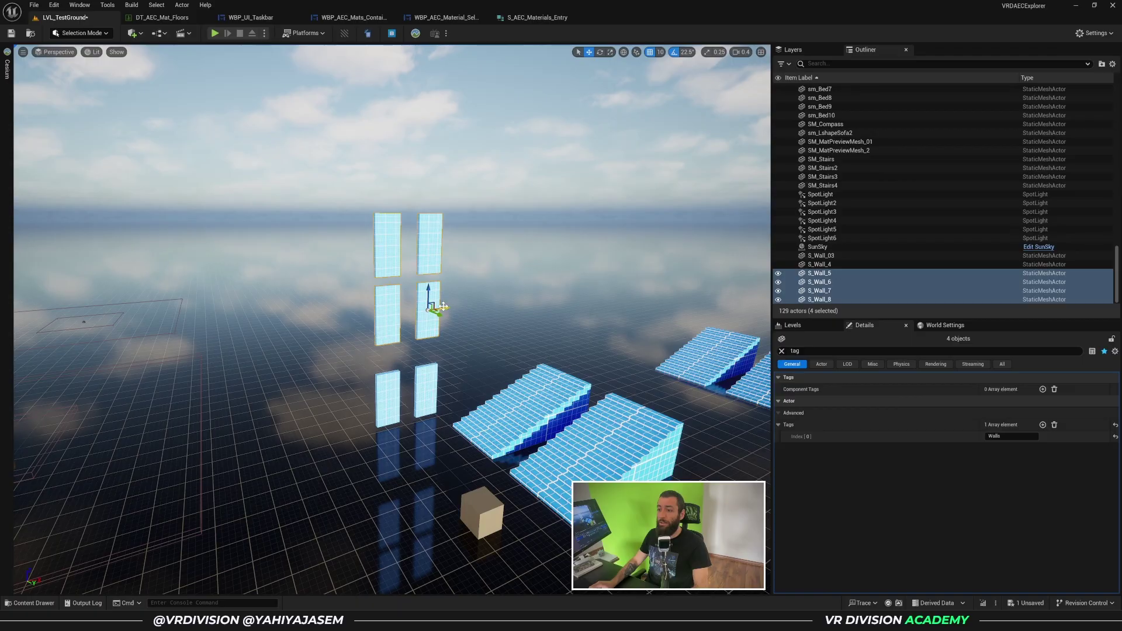
pyautogui.keyDown('alt'); pyautogui.moveTo(444, 306); pyautogui.dragTo(499, 308); pyautogui.keyUp('alt')
pyautogui.moveTo(584, 304); pyautogui.dragTo(689, 328, button='right')
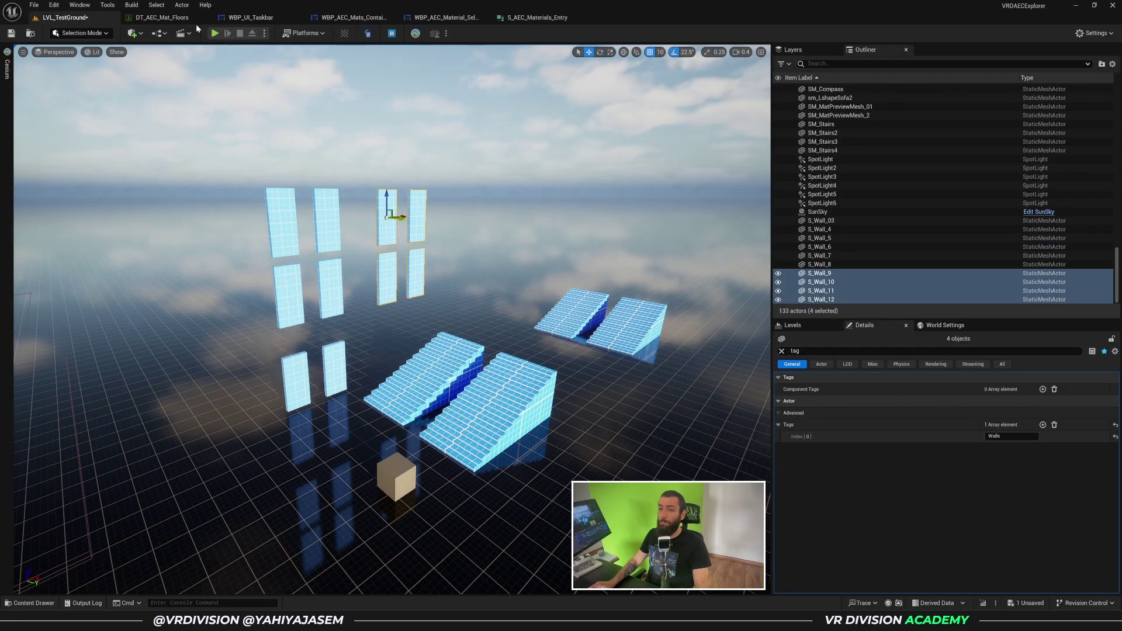
# Start a play session and open the Customize Materials options for walls and floors
pyautogui.hotkey('alt', 'p')
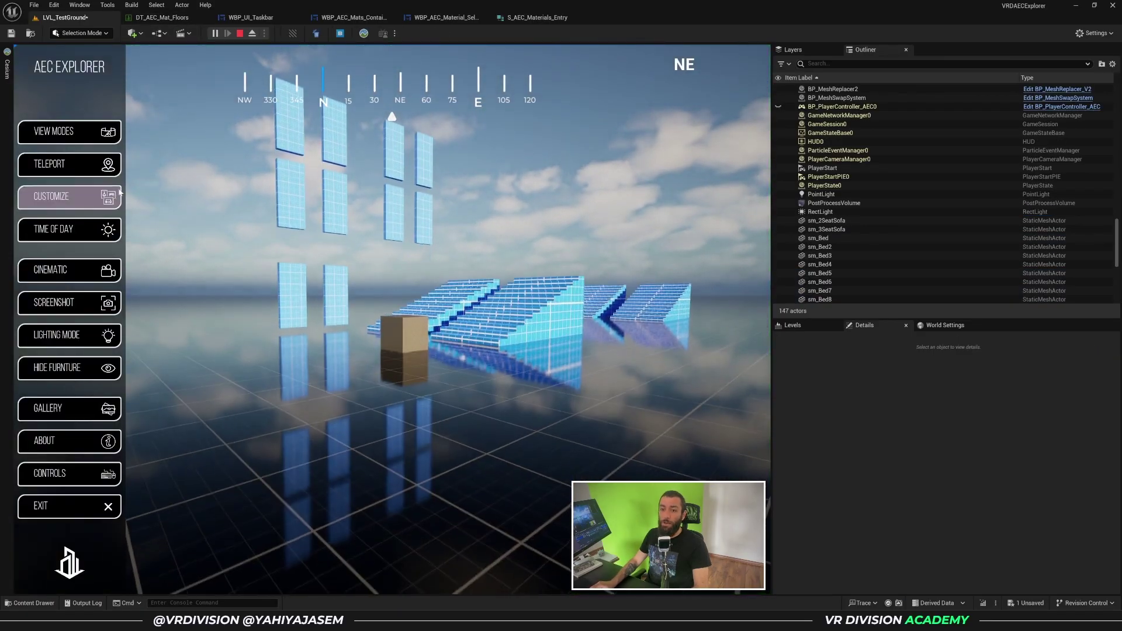
pyautogui.click(76, 193)
pyautogui.scroll(-3, 70, 305)
pyautogui.scroll(3, 82, 305)
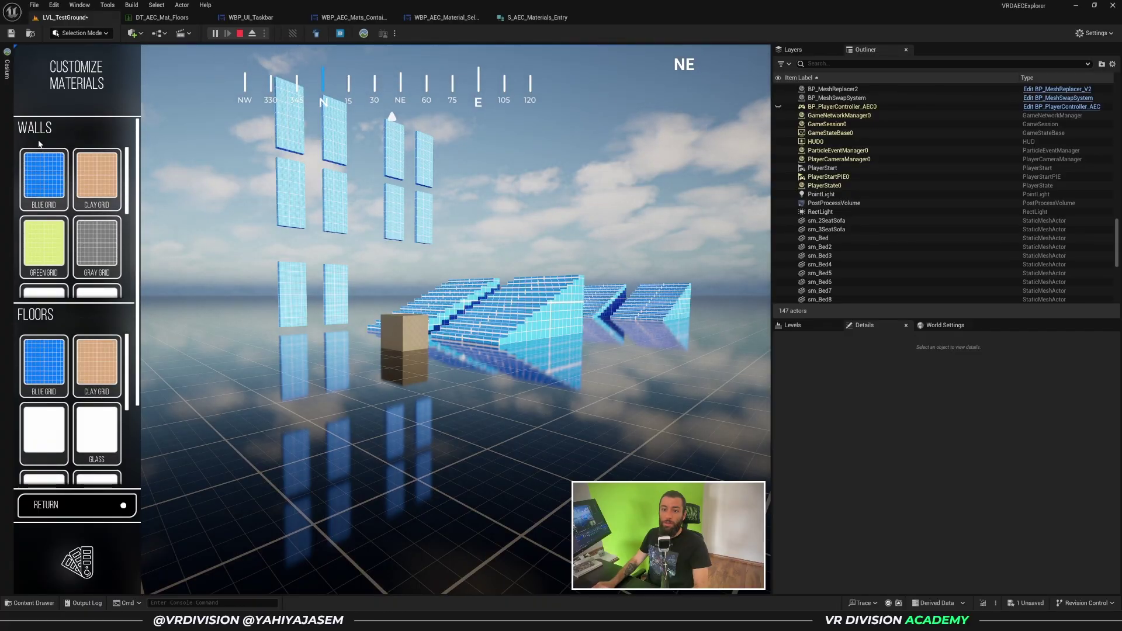
# Try the Clay, Blue, Green and Gray Grid materials on the walls and Clay Grid on the floors, ending the play session
pyautogui.click(95, 176)
pyautogui.click(62, 186)
pyautogui.click(60, 238)
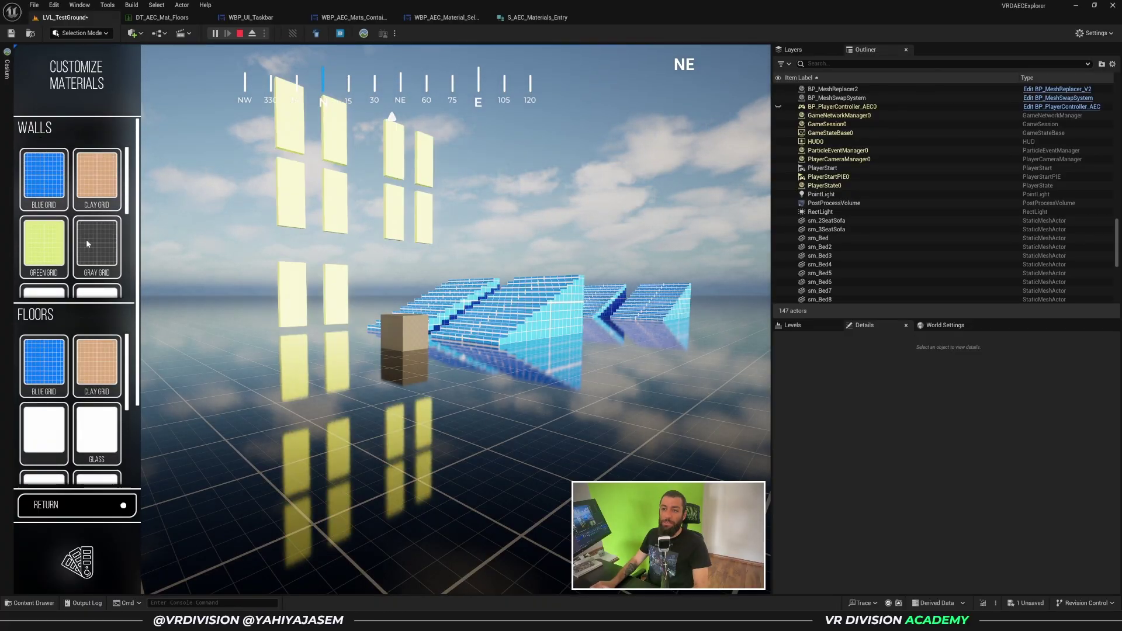
pyautogui.click(87, 239)
pyautogui.click(86, 363)
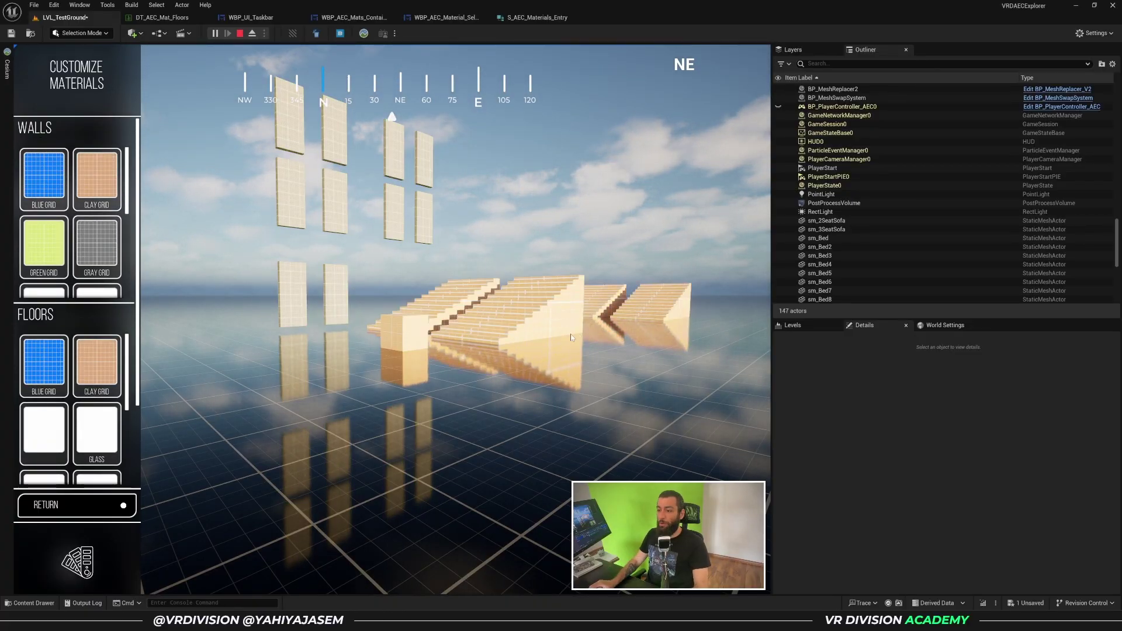
pyautogui.press('Escape')
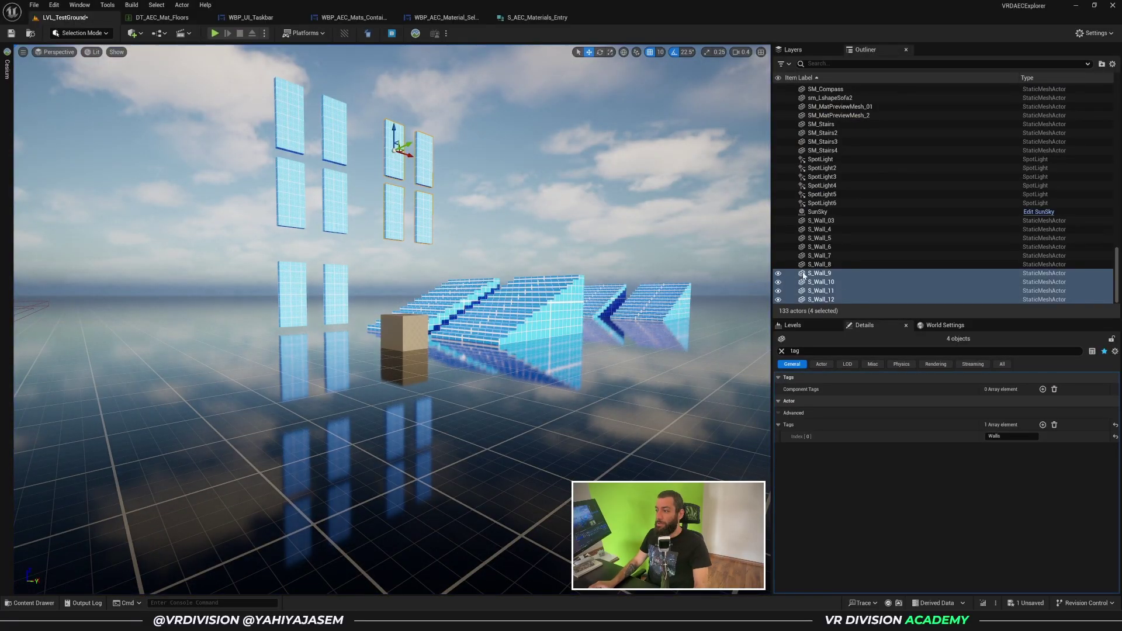
# Select the bed's BP_MaterialSelector2, fly to the lights to select BP_LightSwitcher2, and clear the details filter
pyautogui.moveTo(469, 230)
pyautogui.mouseDown(button='right')
pyautogui.moveTo(350, 230)
pyautogui.moveTo(303, 257)
pyautogui.moveTo(469, 230)
pyautogui.mouseUp(button='right')
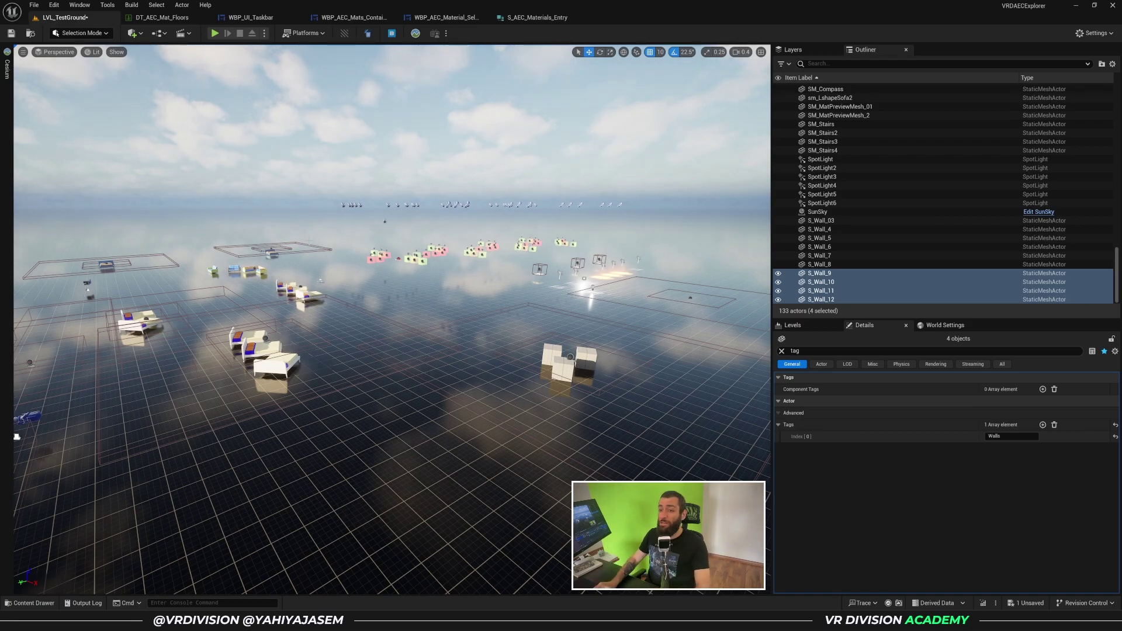
pyautogui.click(265, 339)
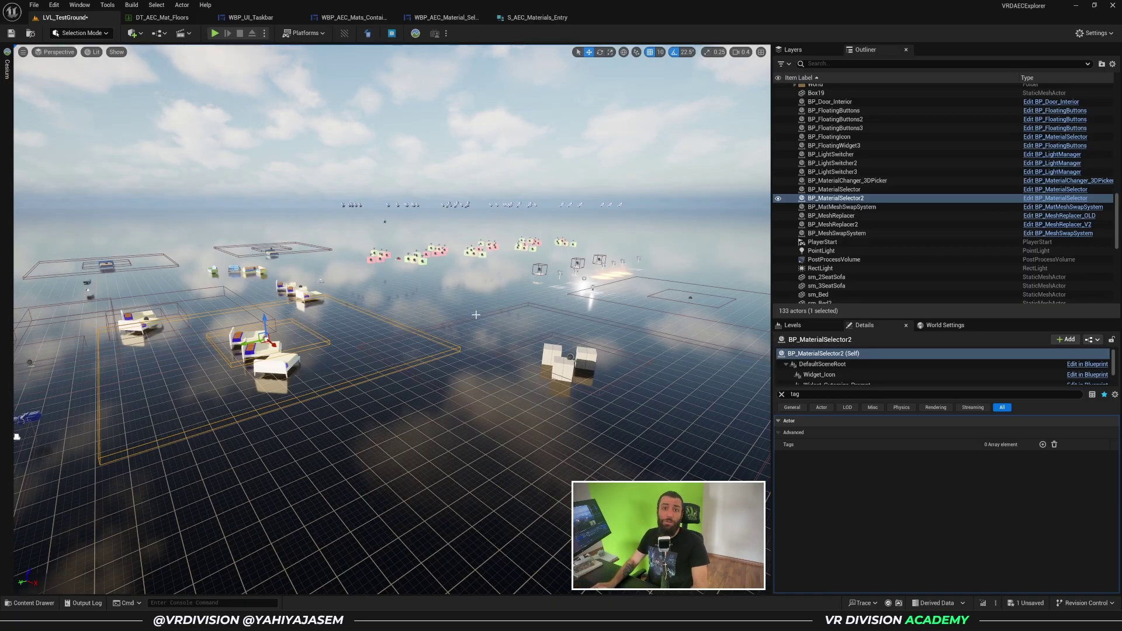
pyautogui.press('w')
pyautogui.moveTo(475, 309); pyautogui.dragTo(672, 368, button='right')
pyautogui.press('w')
pyautogui.press('w')
pyautogui.click(367, 408)
pyautogui.scroll(-3, 433, 425)
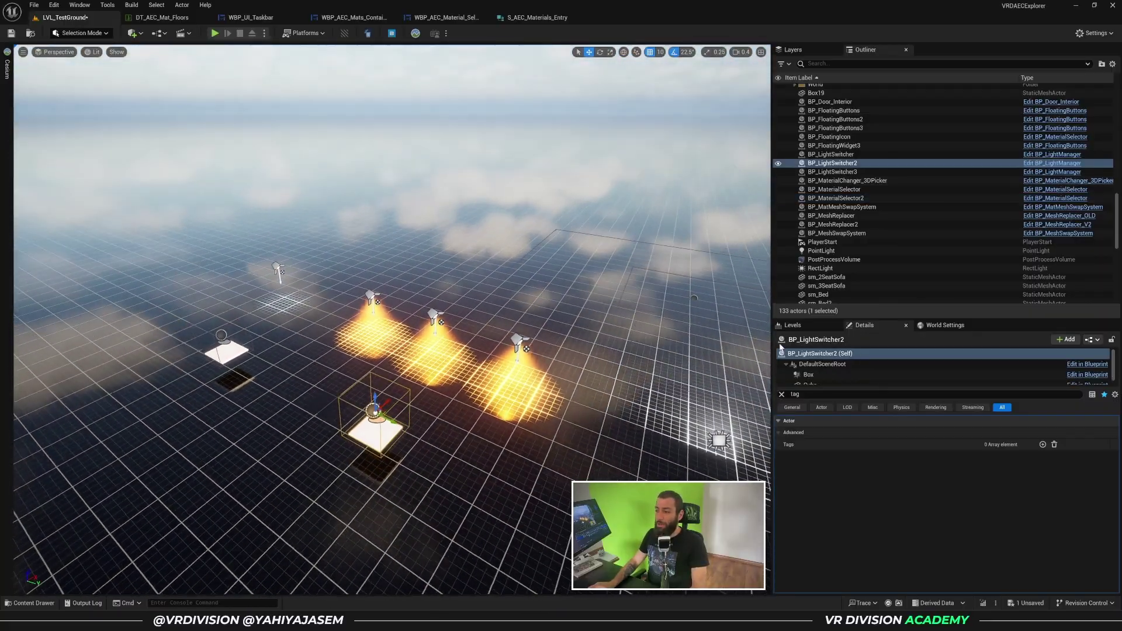
pyautogui.click(782, 395)
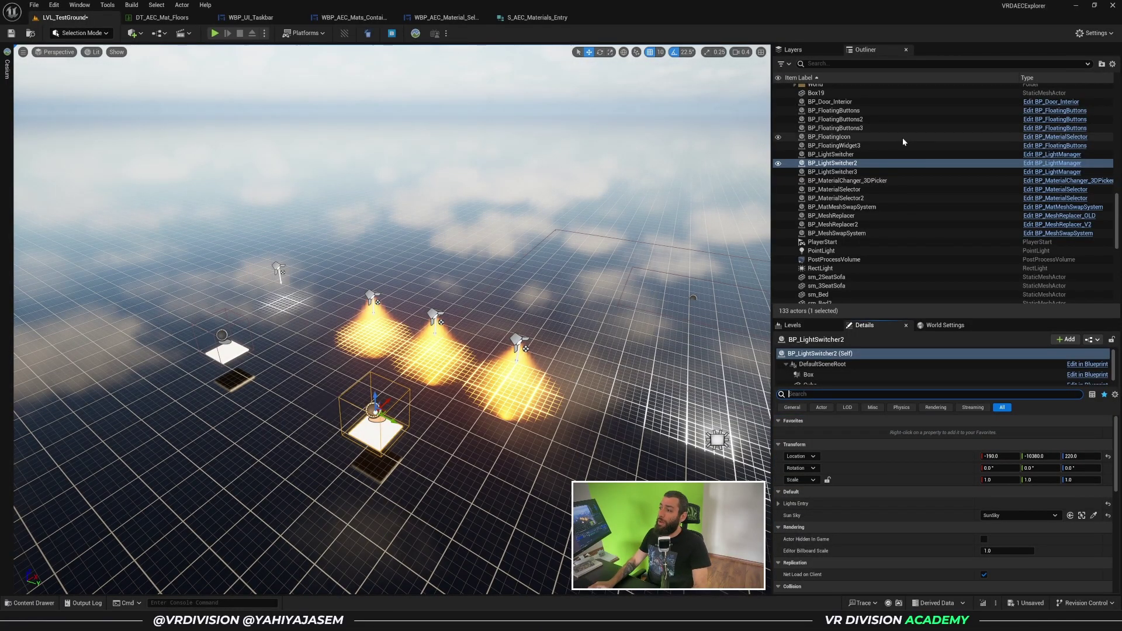
# Expand the Lights Entry of BP_LightSwitcher2 and examine its lights, intensity, on state, room and temperature settings
pyautogui.moveTo(701, 246); pyautogui.dragTo(678, 239, button='right')
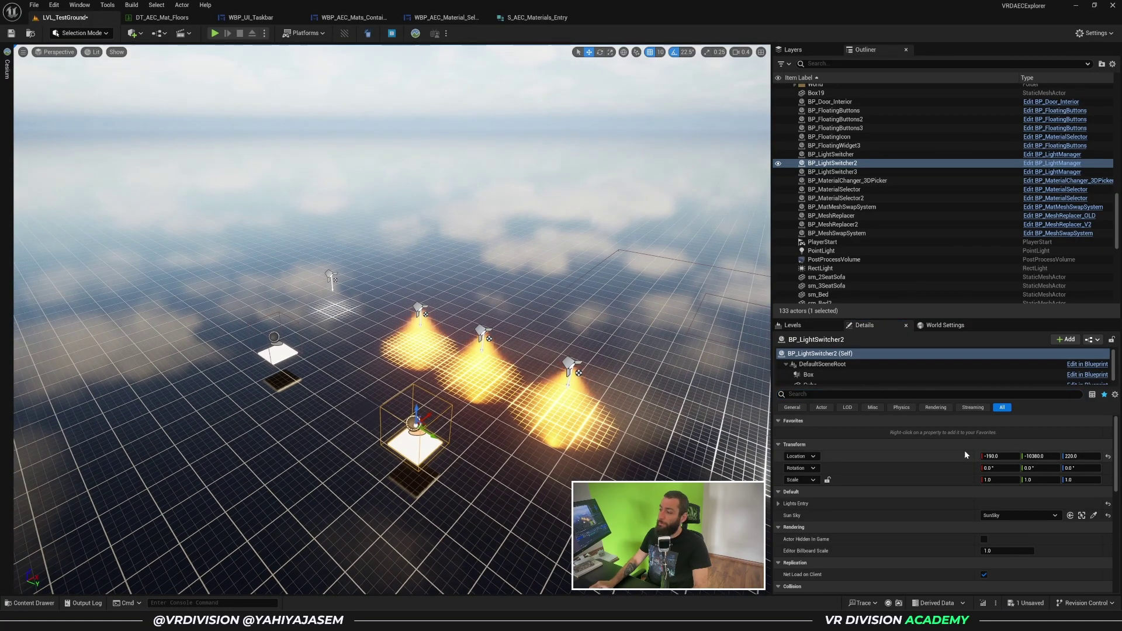
pyautogui.scroll(-3, 934, 462)
pyautogui.scroll(2, 876, 481)
pyautogui.click(779, 490)
pyautogui.scroll(-2, 829, 490)
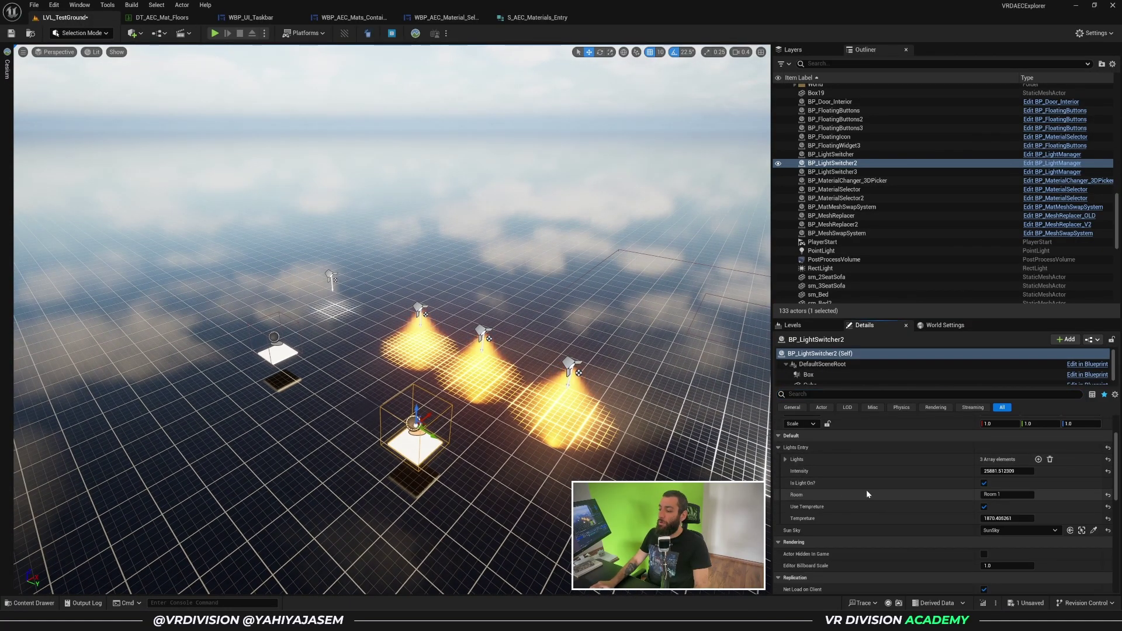
pyautogui.click(984, 483)
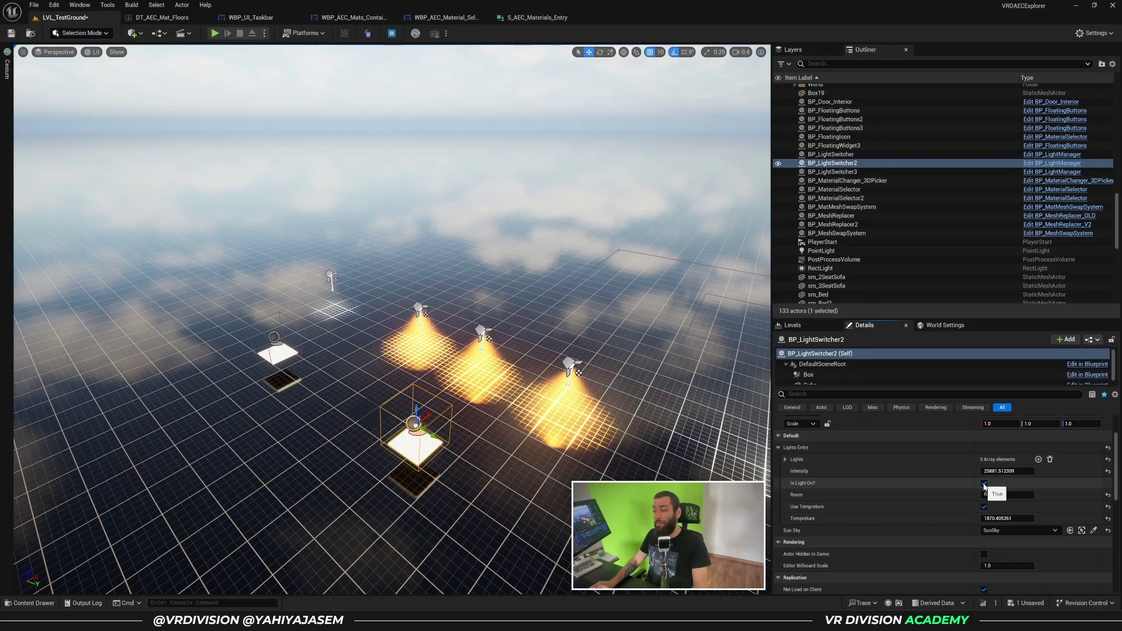
# Try a Lights Entry intensity of 0, set it to 500, and raise the temperature to about 3768
pyautogui.click(1016, 471)
pyautogui.write('0')
pyautogui.press('Return')
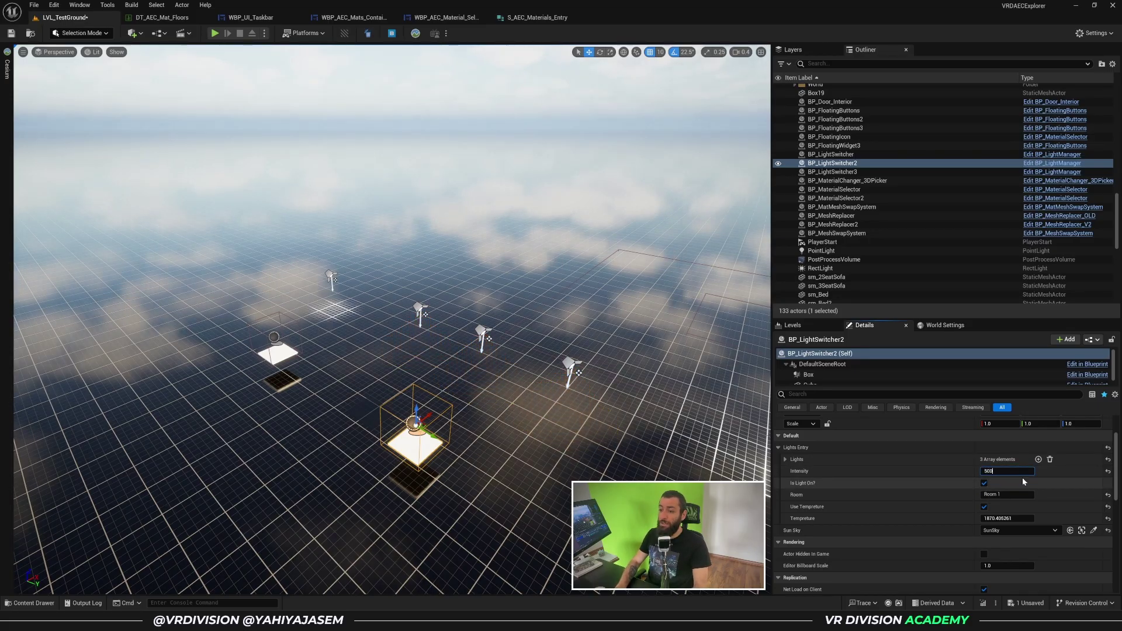
pyautogui.write('500')
pyautogui.press('Return')
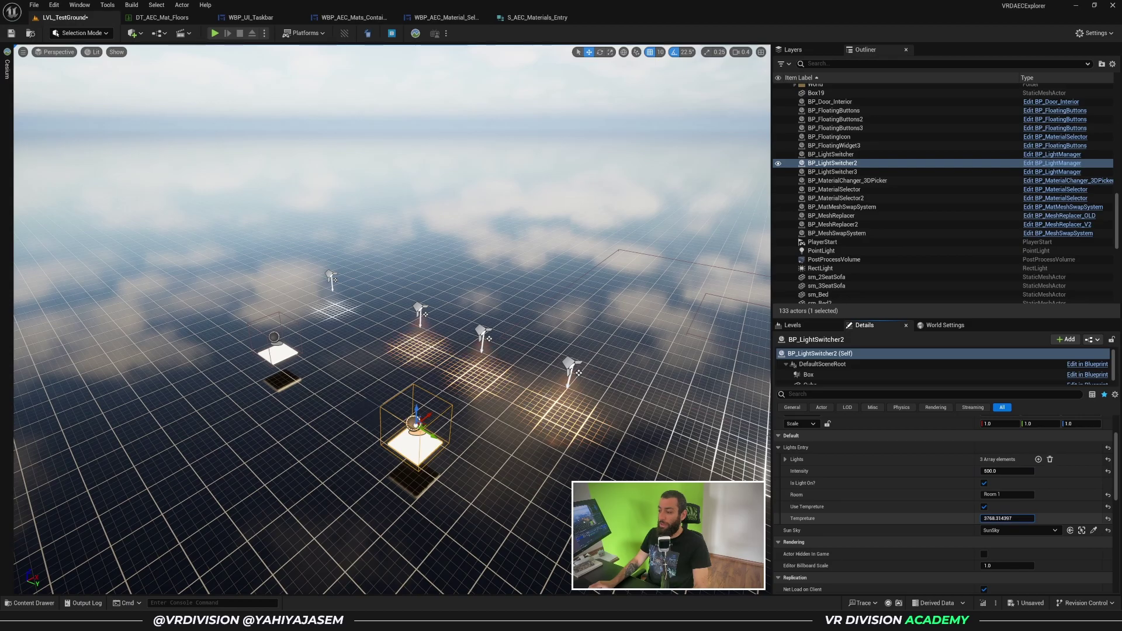
# Fly across the level to the coloured apartment cubes and start a play session to try the Find Your Ideal Home filters
pyautogui.moveTo(429, 393); pyautogui.dragTo(707, 403, button='right')
pyautogui.moveTo(429, 338); pyautogui.dragTo(428, 338, button='right')
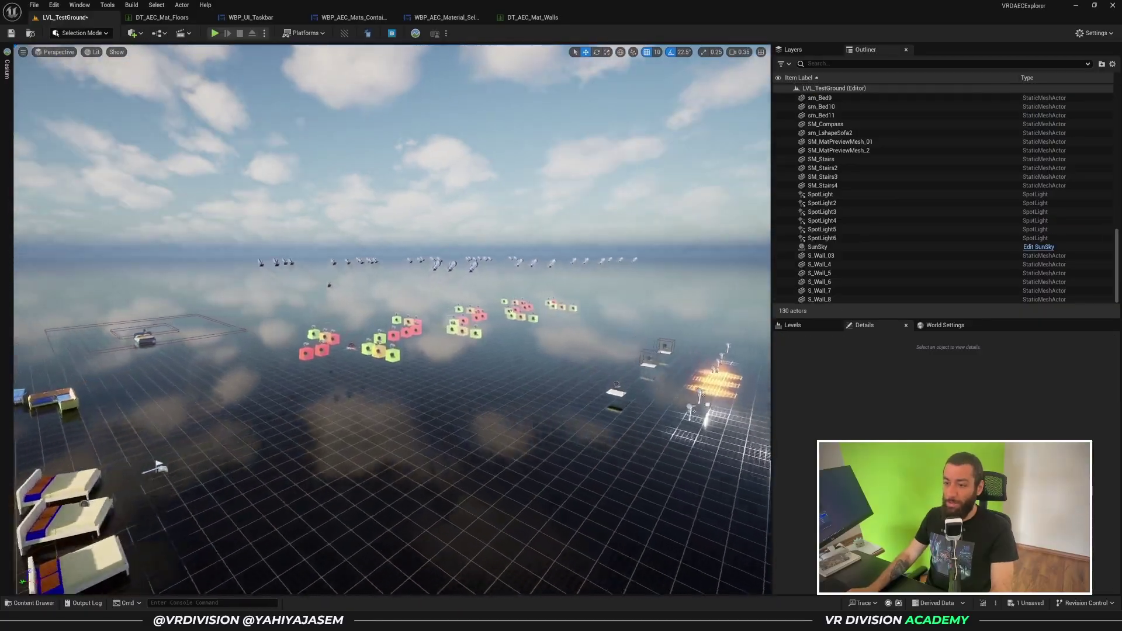
pyautogui.scroll(1, 444, 374)
pyautogui.moveTo(429, 337); pyautogui.dragTo(402, 395, button='right')
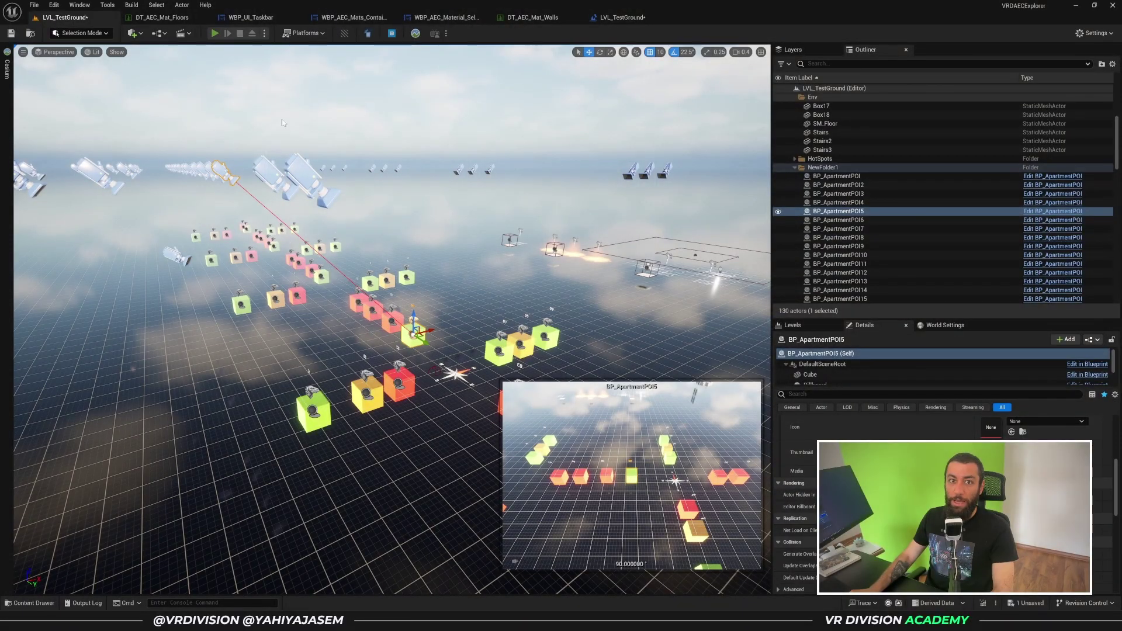
pyautogui.hotkey('alt', 'p')
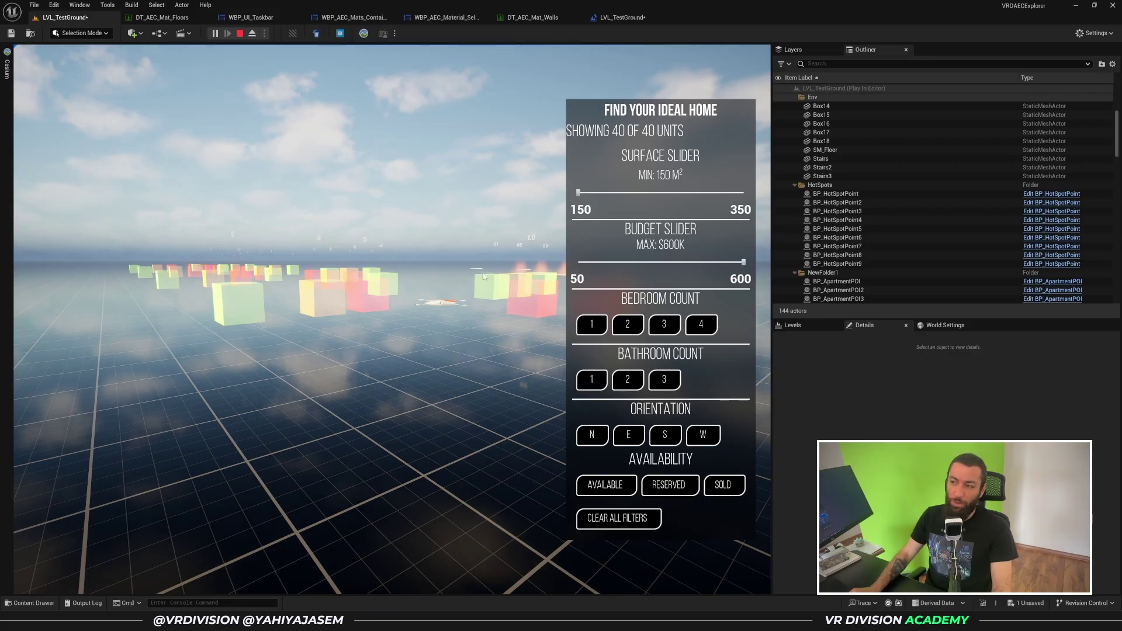
# Try the surface and budget filters, ending at a minimum surface of 183 m² and a maximum budget of $414K
pyautogui.moveTo(577, 192); pyautogui.dragTo(735, 200)
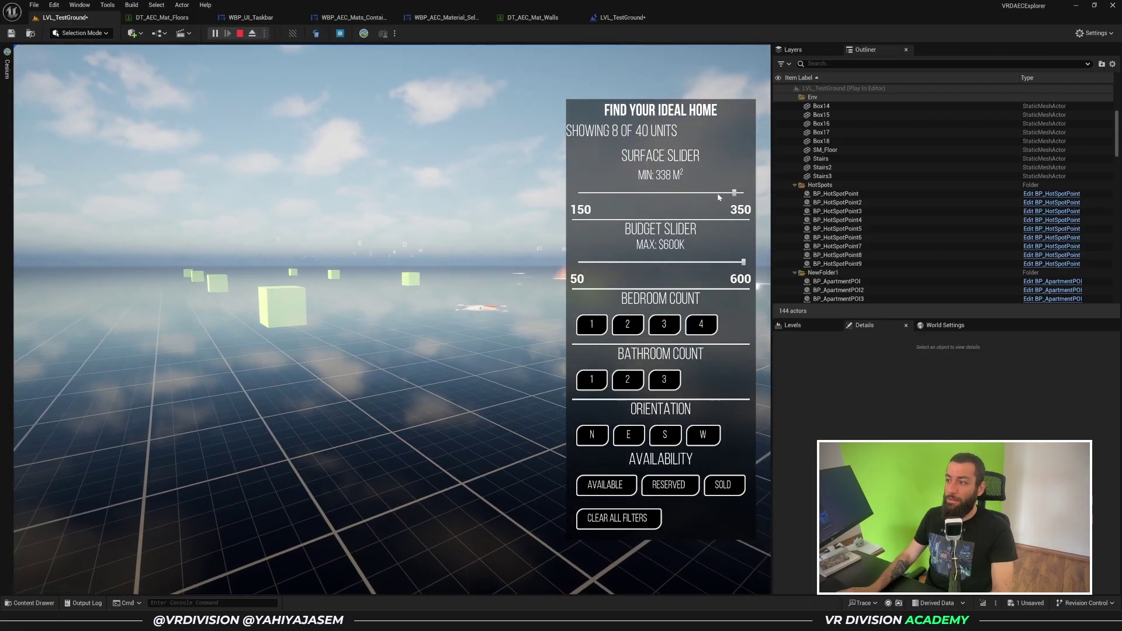
pyautogui.moveTo(734, 192); pyautogui.dragTo(611, 194)
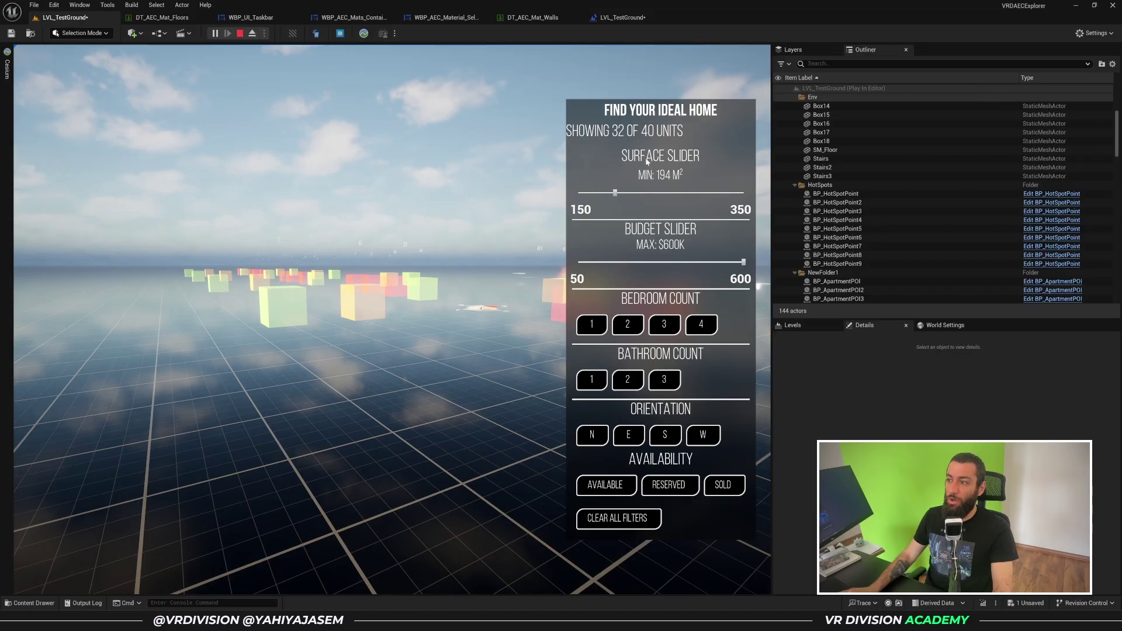
pyautogui.moveTo(613, 192); pyautogui.dragTo(606, 193)
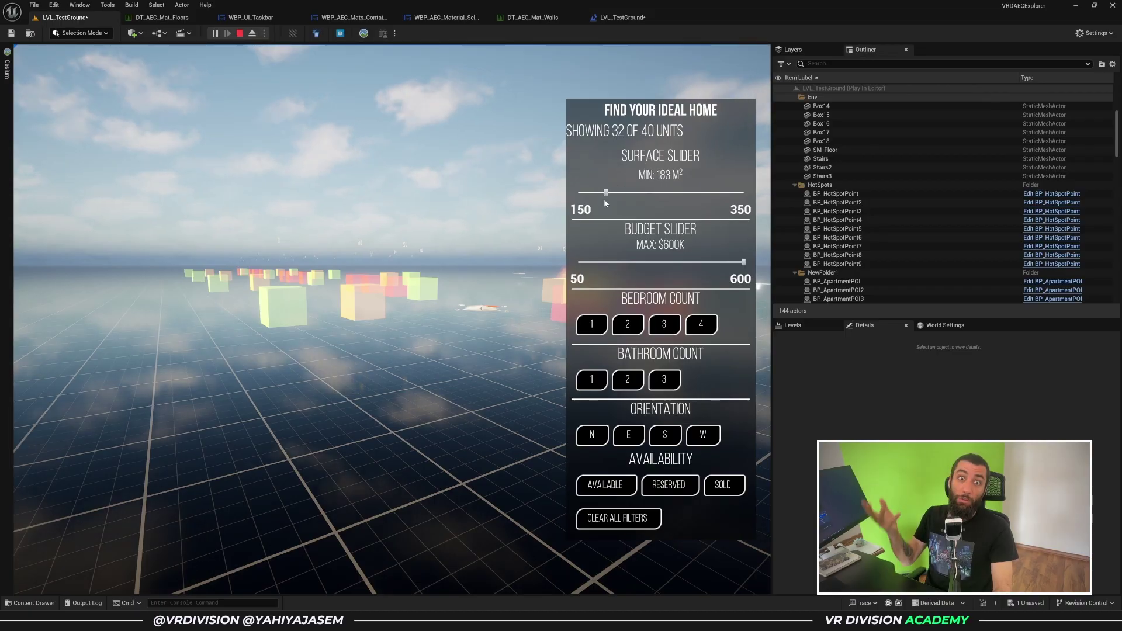
pyautogui.click(664, 262)
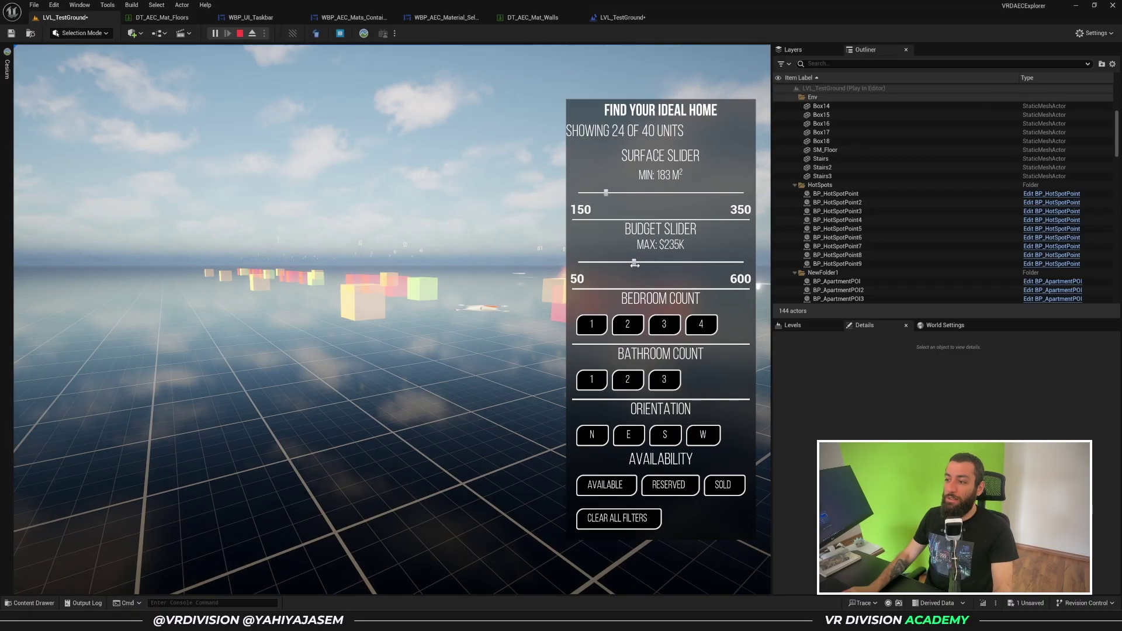
pyautogui.moveTo(634, 264); pyautogui.dragTo(688, 263)
# Filter the units by a bedroom count of 2 and a bathroom count of 1, and clear all filters
pyautogui.click(663, 327)
pyautogui.click(696, 328)
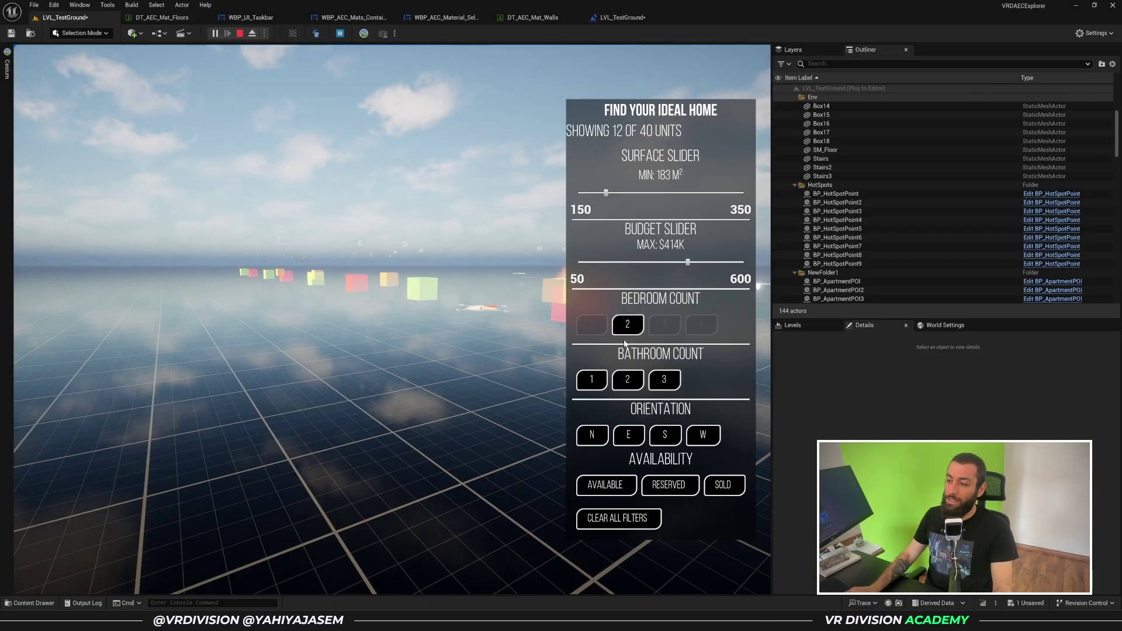
pyautogui.click(627, 380)
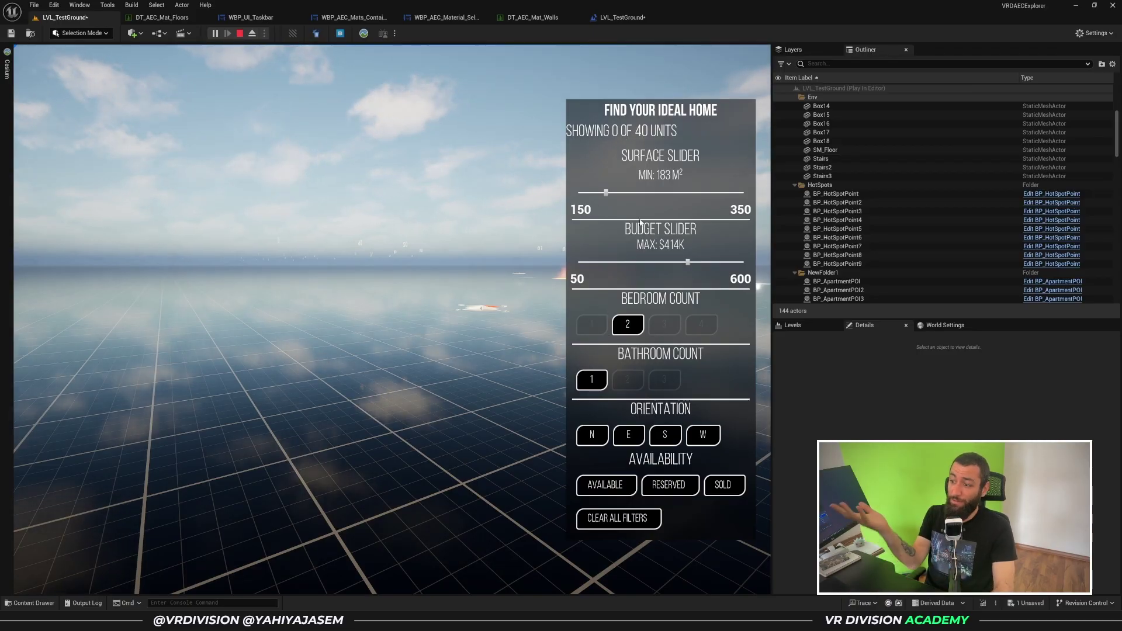
pyautogui.click(609, 514)
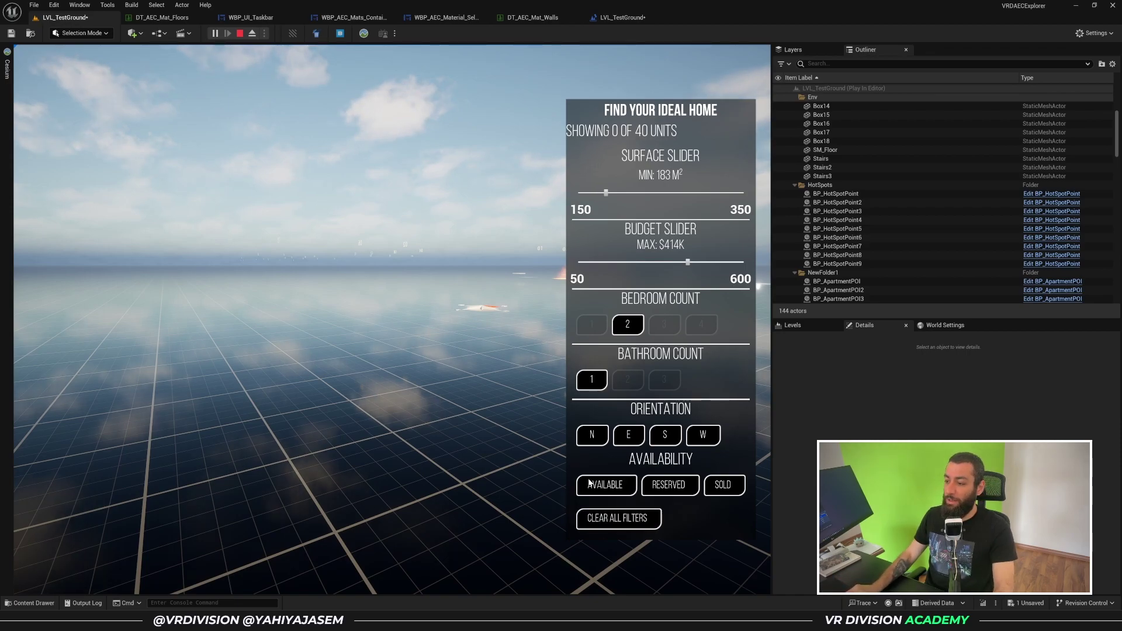
pyautogui.click(616, 523)
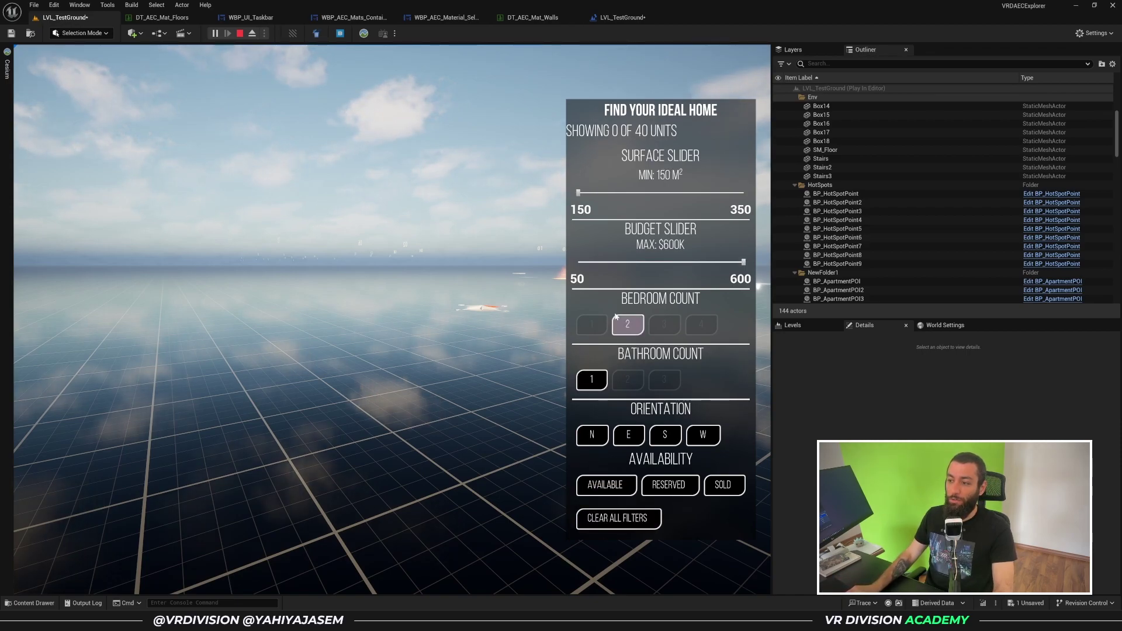